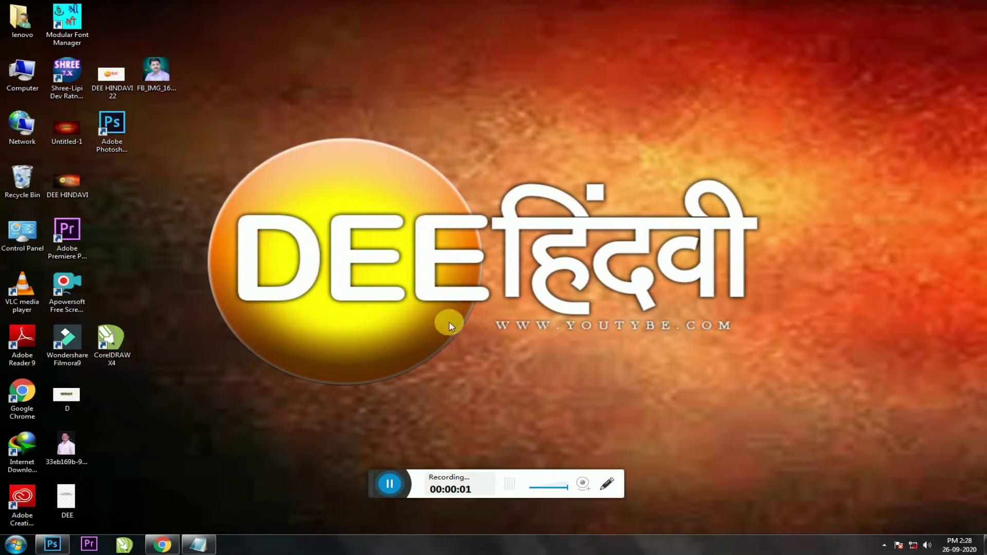
Refresh the Windows desktop twice from its context menu
{"action": "right_click", "coordinate": [410, 127]}
{"action": "left_click", "coordinate": [427, 158]}
{"action": "right_click", "coordinate": [353, 83]}
{"action": "left_click", "coordinate": [368, 113]}
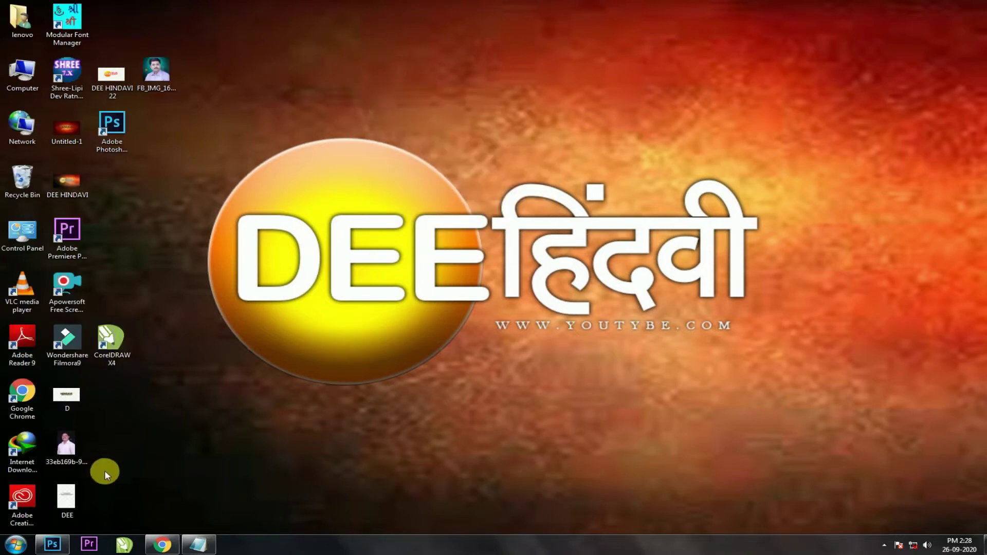
Create a new white 900x600 px document at 300 ppi in Photoshop
{"action": "left_click", "coordinate": [51, 542]}
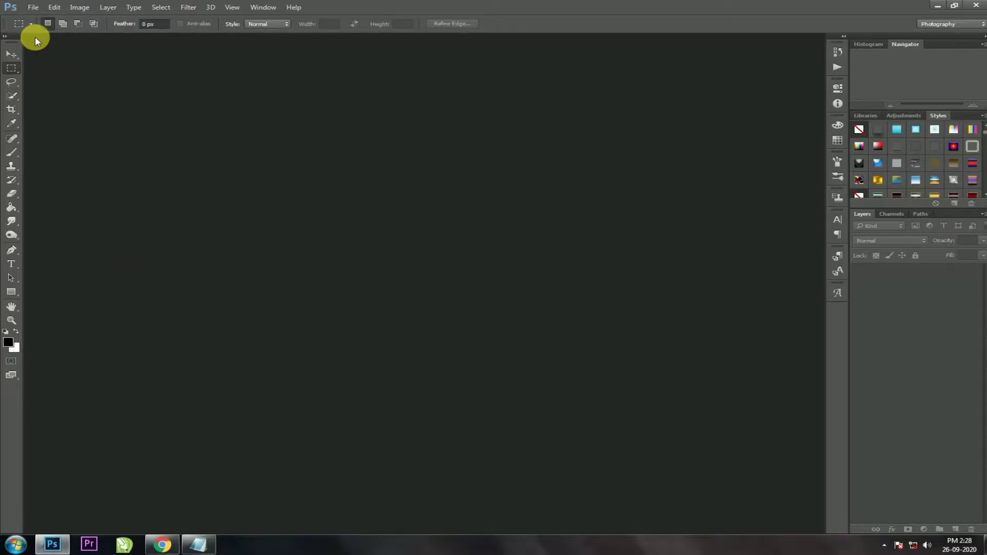
{"action": "left_click", "coordinate": [36, 8]}
{"action": "left_click", "coordinate": [44, 21]}
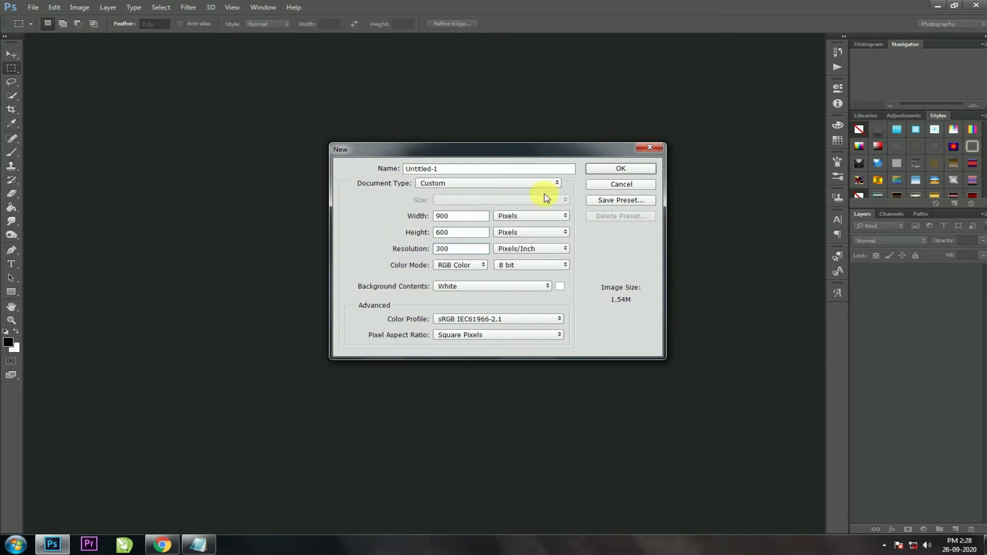
{"action": "left_click", "coordinate": [591, 173]}
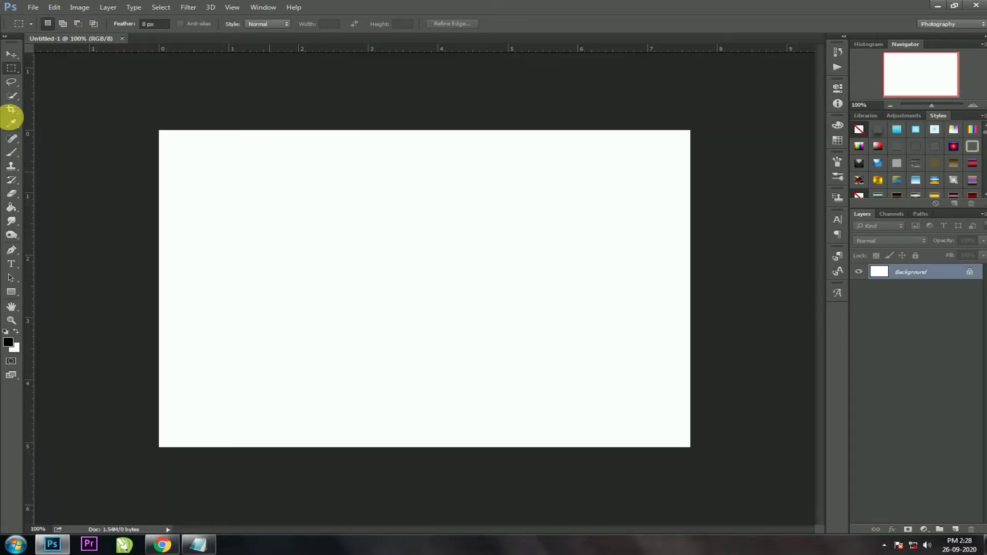
Unlock Background, add a new layer and dab a large soft dark-red cloud mid-canvas
{"action": "left_click", "coordinate": [12, 54]}
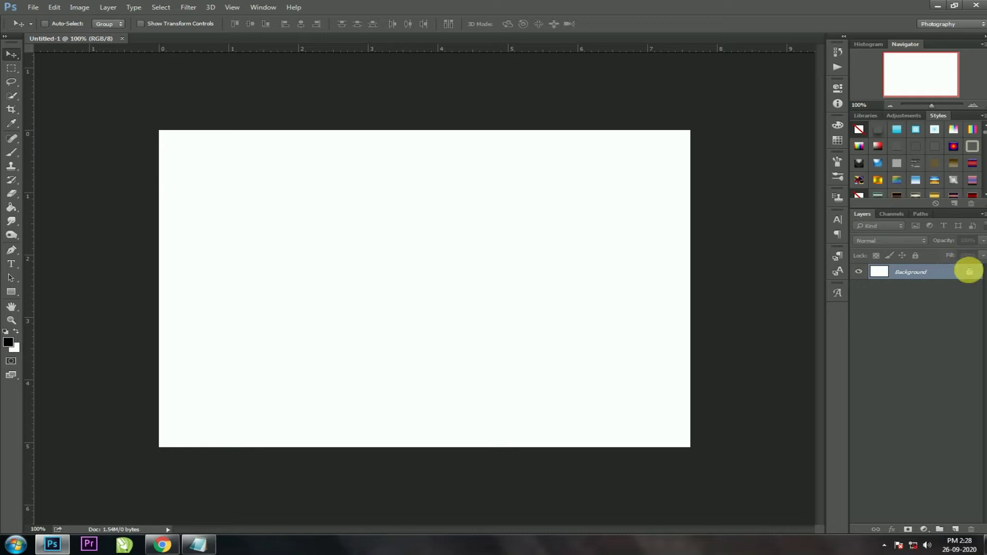
{"action": "left_click", "coordinate": [970, 273]}
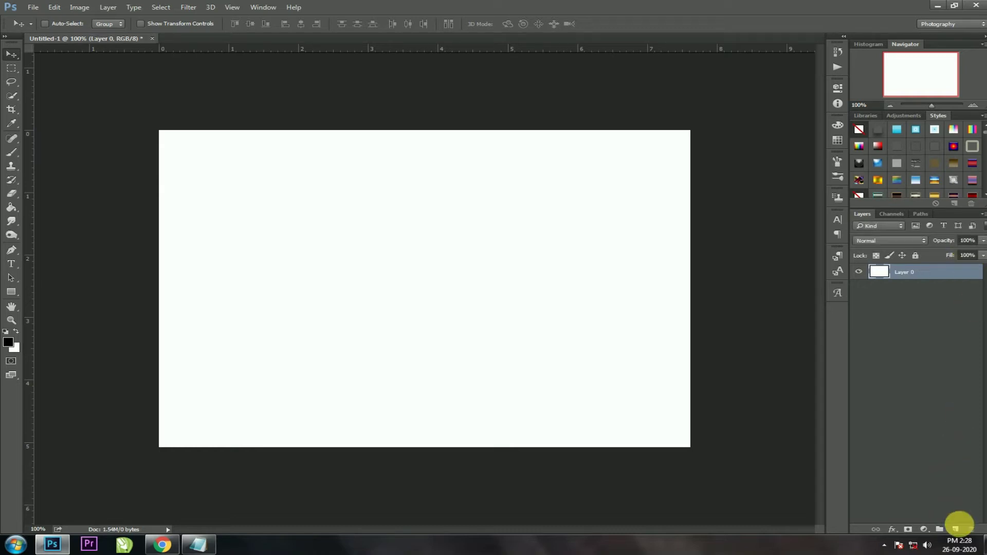
{"action": "left_click", "coordinate": [956, 529]}
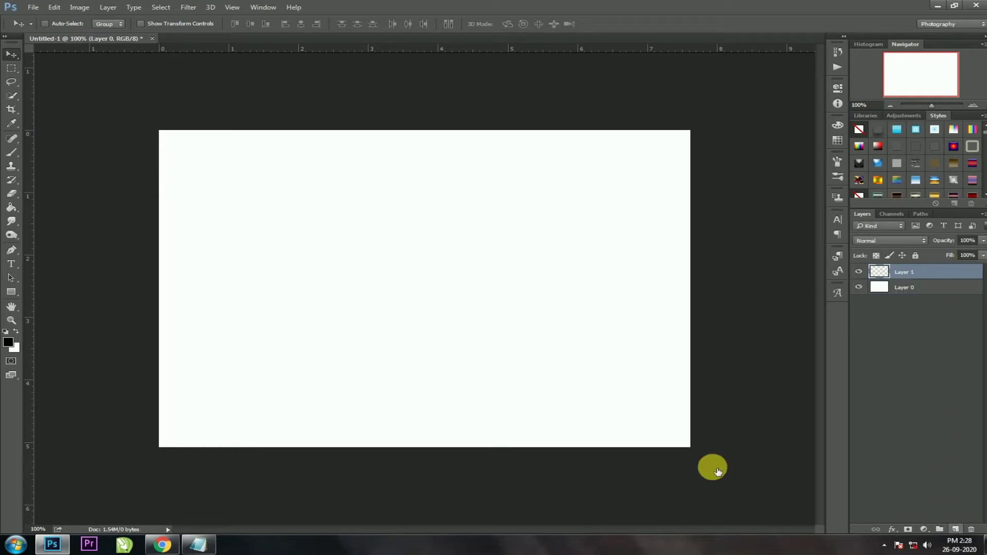
{"action": "left_click", "coordinate": [11, 152]}
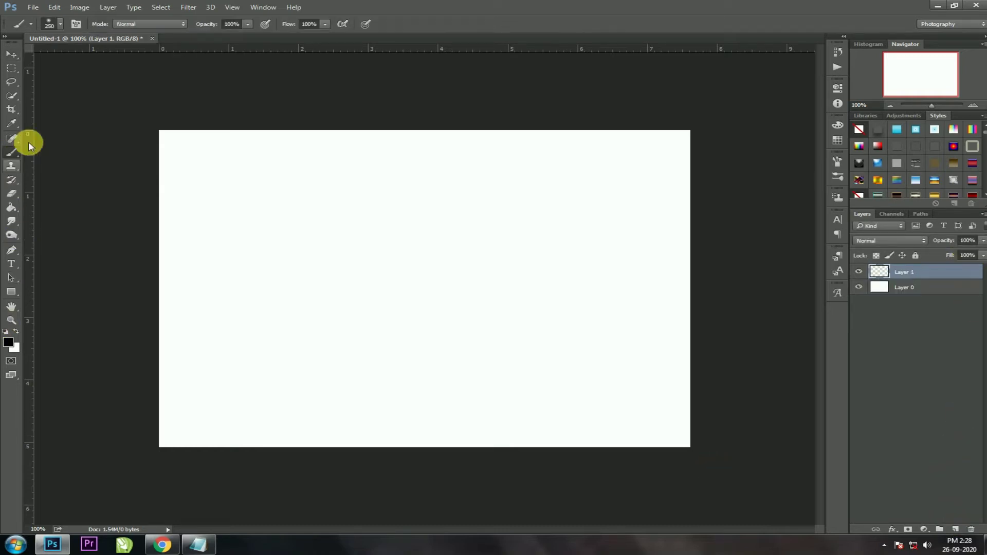
{"action": "left_click", "coordinate": [61, 25]}
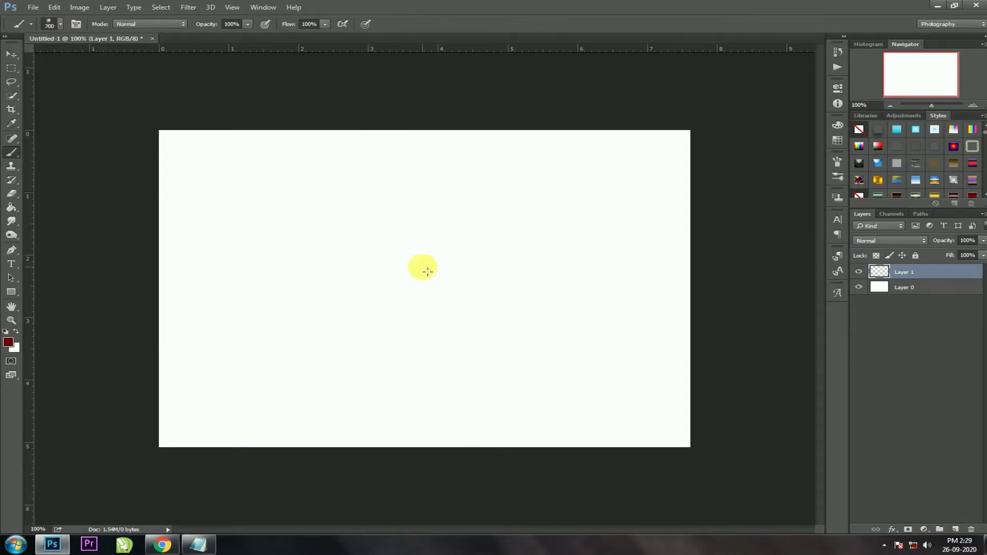
{"action": "left_click", "coordinate": [428, 271]}
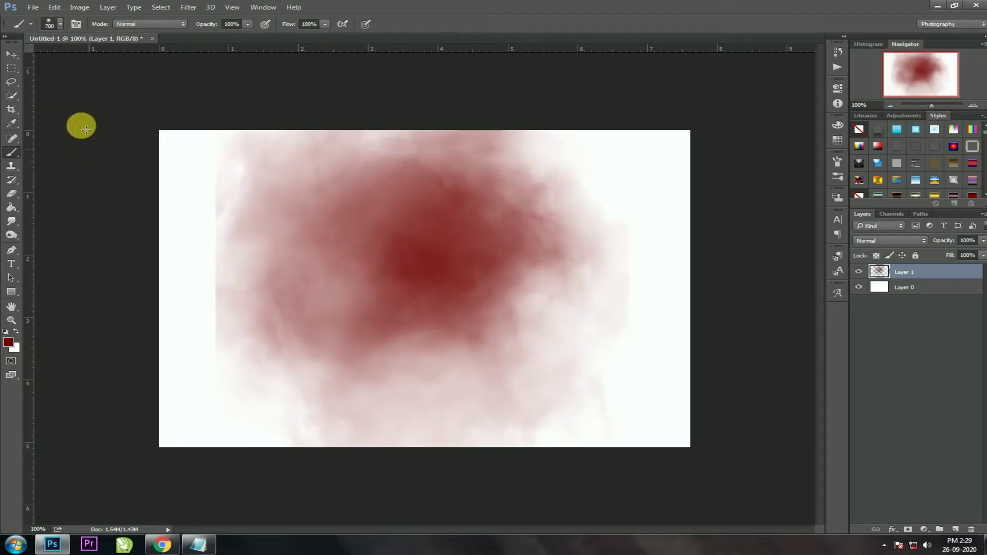
Free Transform the red cloud to stretch it leftward across the canvas
{"action": "left_click", "coordinate": [12, 56]}
{"action": "key", "text": "ctrl+t"}
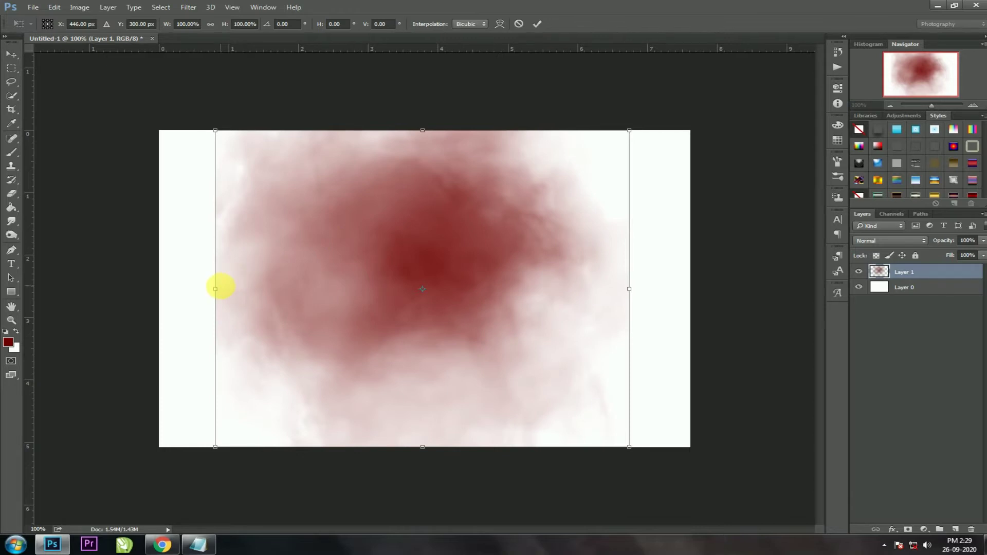
{"action": "left_click_drag", "start_coordinate": [215, 289], "coordinate": [145, 282]}
{"action": "key", "text": "Return"}
Erase the cloud's right side so it fades softly into white
{"action": "key", "text": "e"}
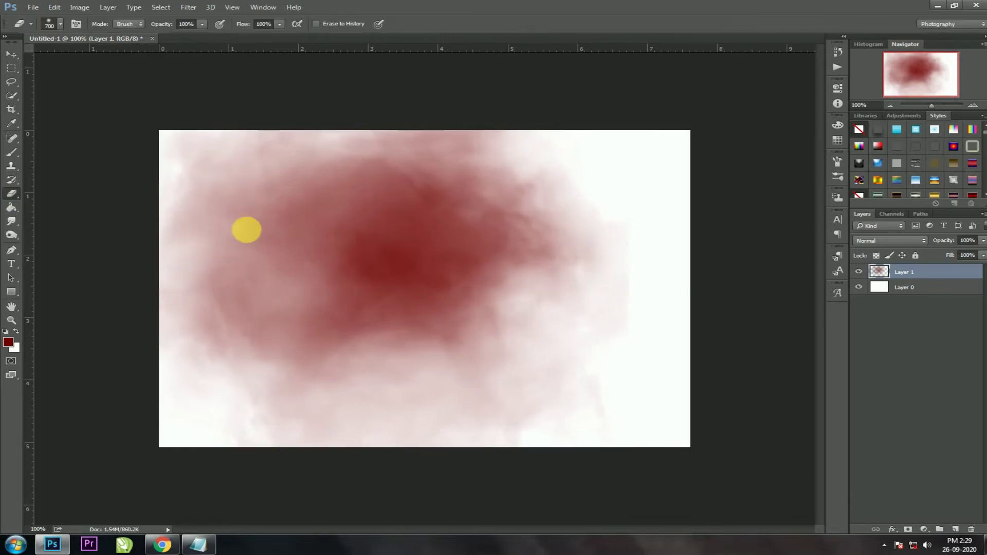
{"action": "mouse_move", "coordinate": [424, 263]}
{"action": "left_mouse_down"}
{"action": "mouse_move", "coordinate": [566, 230]}
{"action": "mouse_move", "coordinate": [626, 171]}
{"action": "mouse_move", "coordinate": [649, 321]}
{"action": "left_mouse_up"}
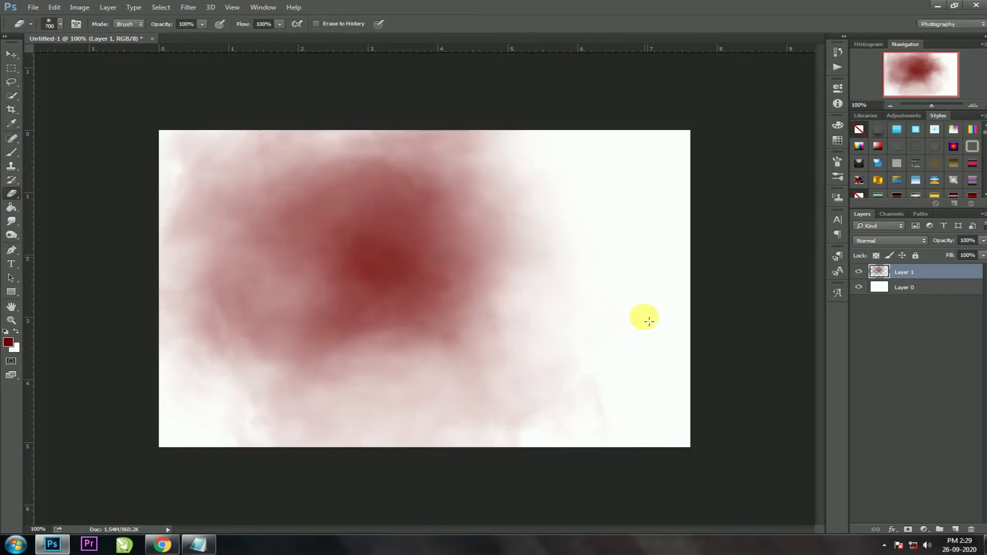
{"action": "key", "text": "ctrl+z"}
{"action": "key", "text": "ctrl+z"}
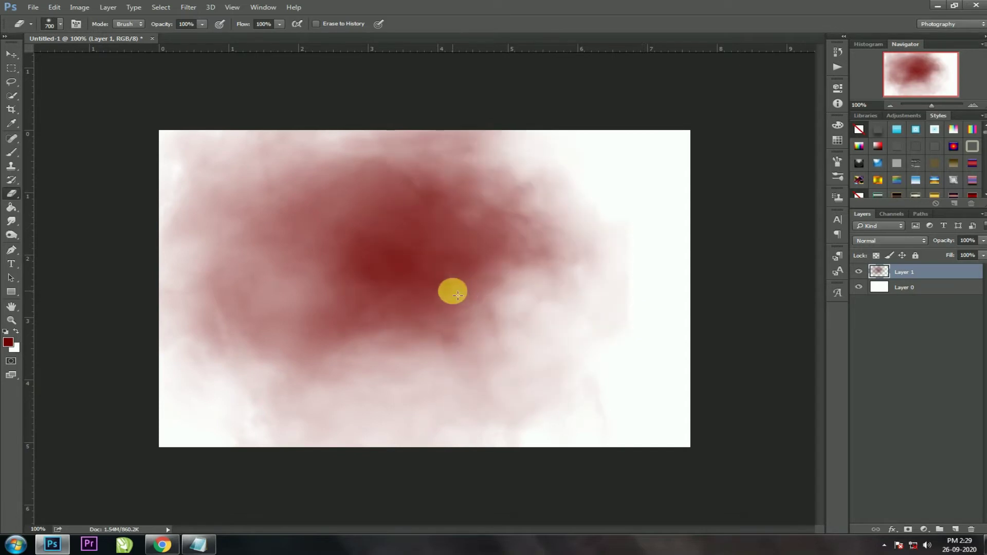
{"action": "key", "text": "bracketleft"}
{"action": "key", "text": "bracketleft"}
{"action": "key", "text": "bracketleft"}
{"action": "left_click", "coordinate": [631, 220]}
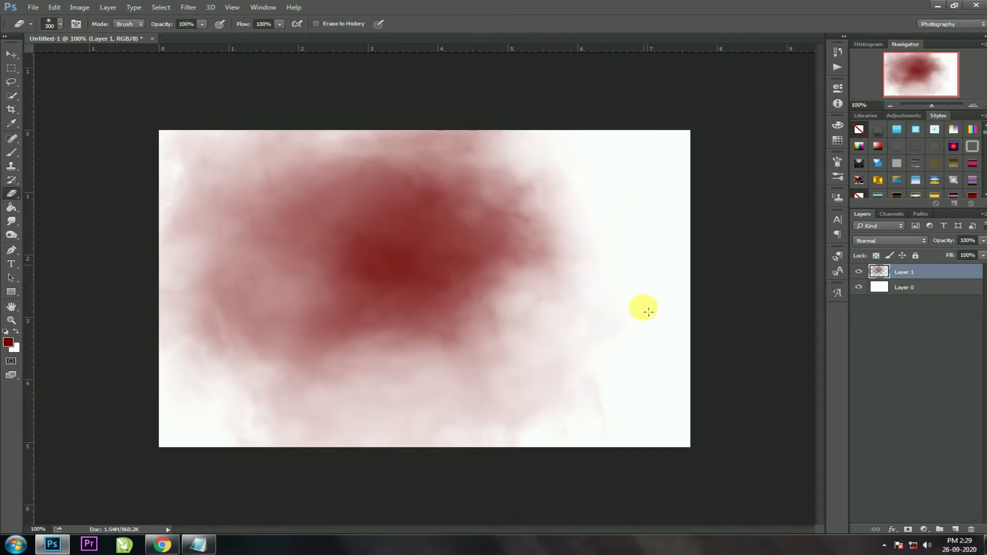
{"action": "left_click", "coordinate": [11, 54]}
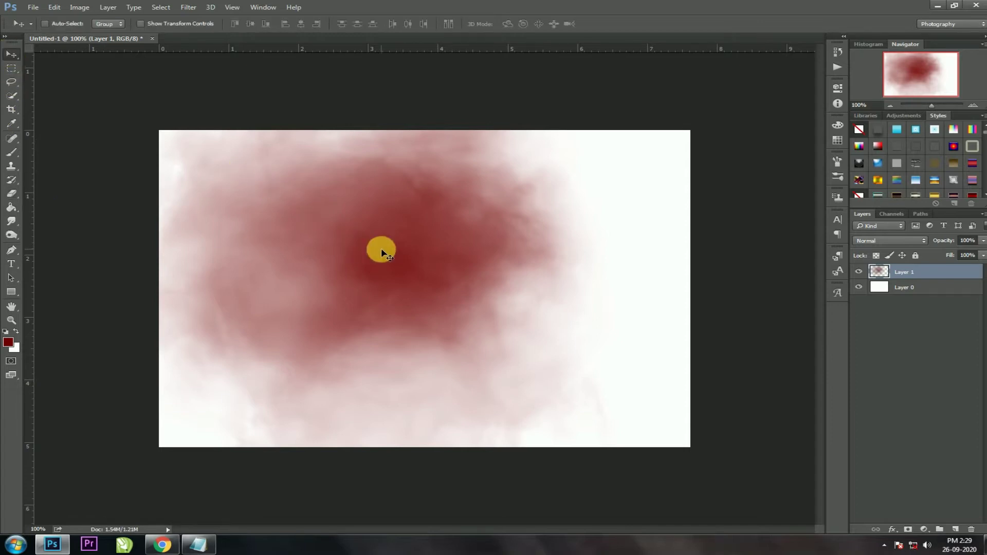
Duplicate the cloud into the lower right and soften its hard top edge
{"action": "left_click_drag", "start_coordinate": [381, 248], "coordinate": [600, 337], "text": "alt"}
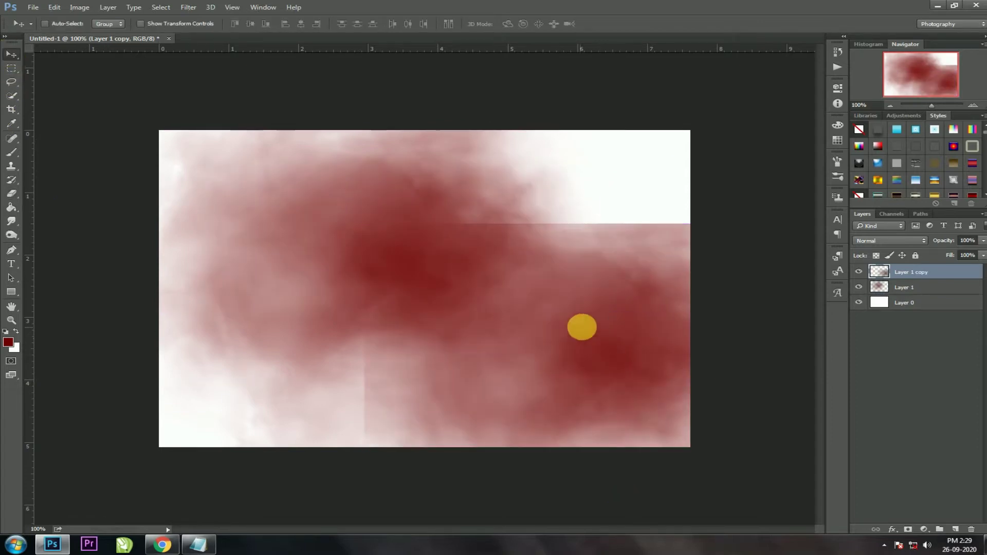
{"action": "left_click", "coordinate": [11, 194]}
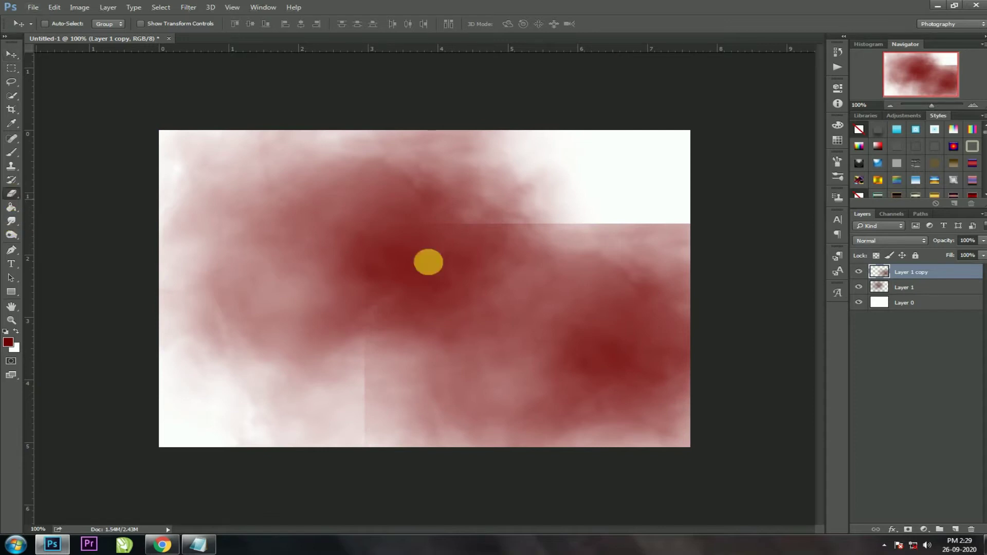
{"action": "mouse_move", "coordinate": [694, 223]}
{"action": "left_mouse_down"}
{"action": "mouse_move", "coordinate": [392, 222]}
{"action": "mouse_move", "coordinate": [360, 256]}
{"action": "mouse_move", "coordinate": [346, 425]}
{"action": "left_mouse_up"}
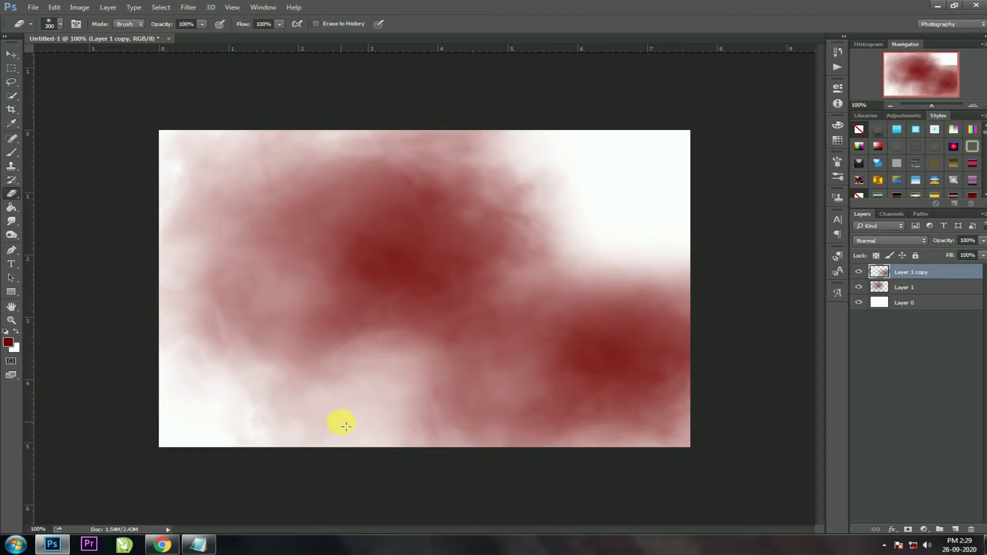
{"action": "left_click", "coordinate": [12, 54]}
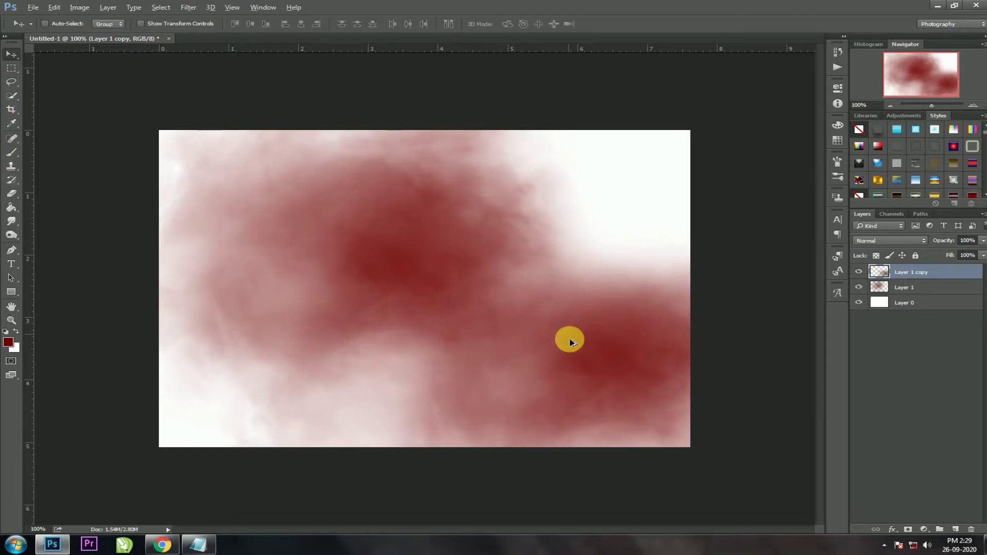
Add another cloud copy to the left and smooth the hard seams on both sides
{"action": "mouse_move", "coordinate": [570, 342]}
{"action": "left_mouse_down"}
{"action": "mouse_move", "coordinate": [612, 183]}
{"action": "mouse_move", "coordinate": [256, 184]}
{"action": "mouse_move", "coordinate": [194, 170]}
{"action": "mouse_move", "coordinate": [139, 199]}
{"action": "mouse_move", "coordinate": [134, 153]}
{"action": "mouse_move", "coordinate": [173, 188]}
{"action": "left_mouse_up"}
{"action": "key", "text": "ctrl+j"}
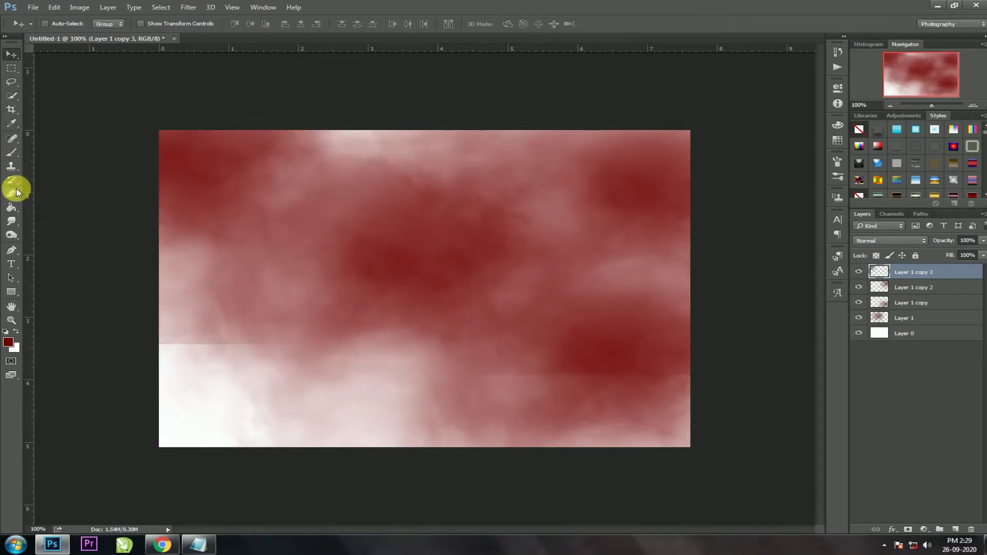
{"action": "left_click", "coordinate": [16, 191]}
{"action": "left_click_drag", "start_coordinate": [205, 346], "coordinate": [158, 349]}
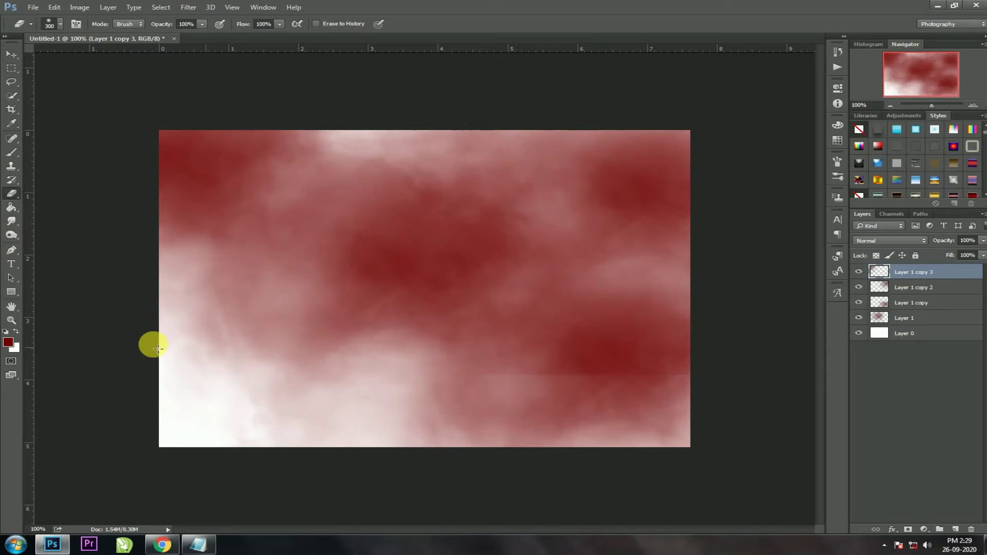
{"action": "left_click", "coordinate": [910, 287]}
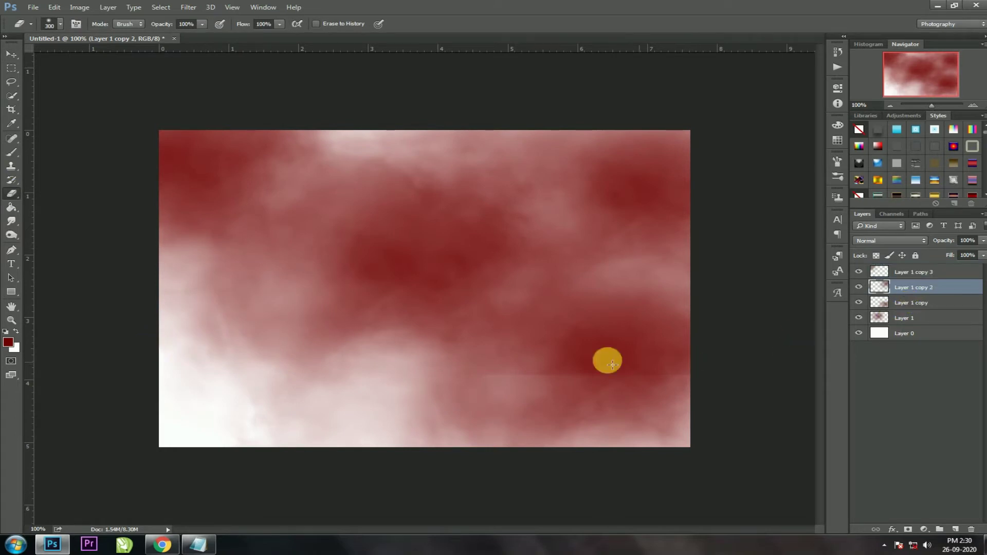
{"action": "left_click_drag", "start_coordinate": [518, 375], "coordinate": [668, 379]}
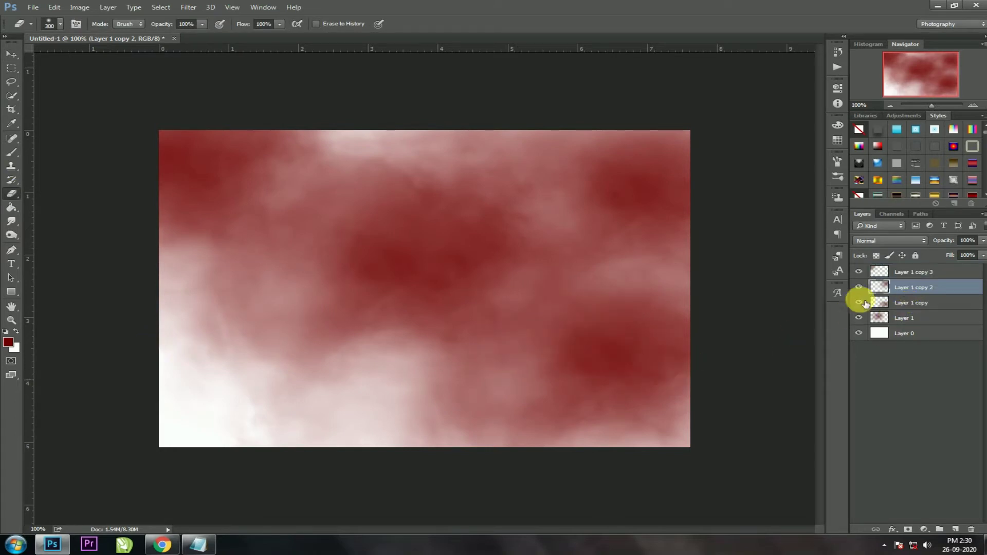
{"action": "left_click", "coordinate": [869, 272]}
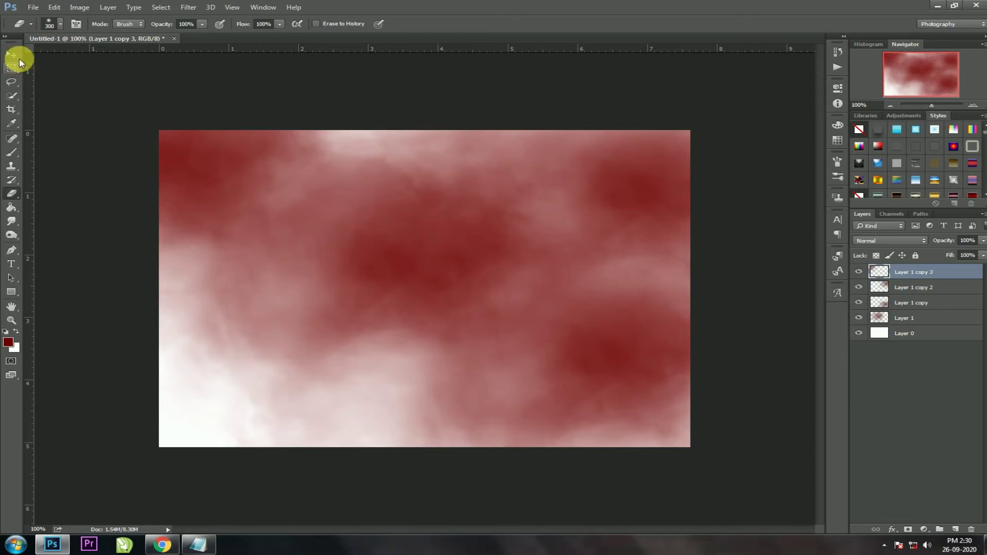
Place a fourth cloud copy toward the lower left
{"action": "left_click", "coordinate": [11, 54]}
{"action": "left_click_drag", "start_coordinate": [231, 215], "coordinate": [258, 441]}
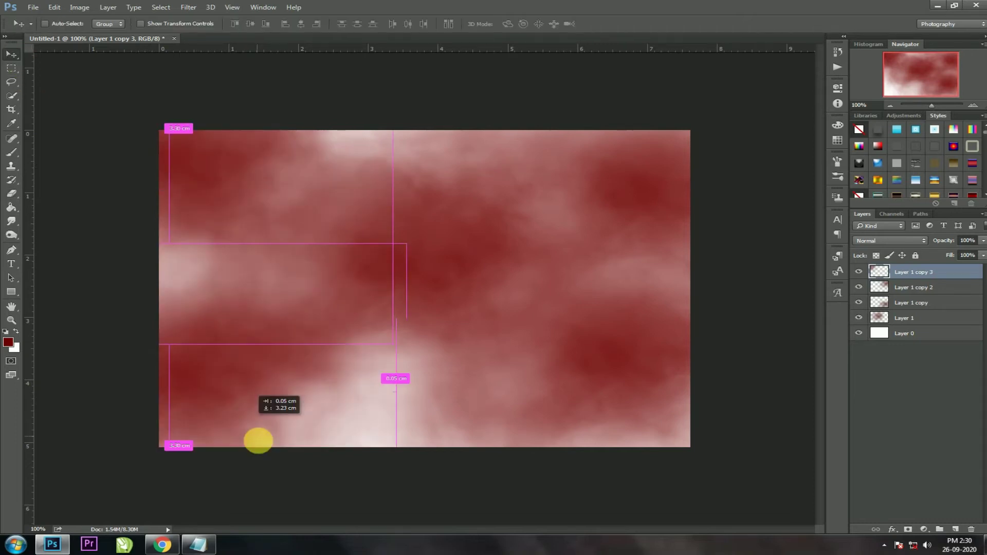
{"action": "left_click_drag", "start_coordinate": [258, 441], "coordinate": [264, 432]}
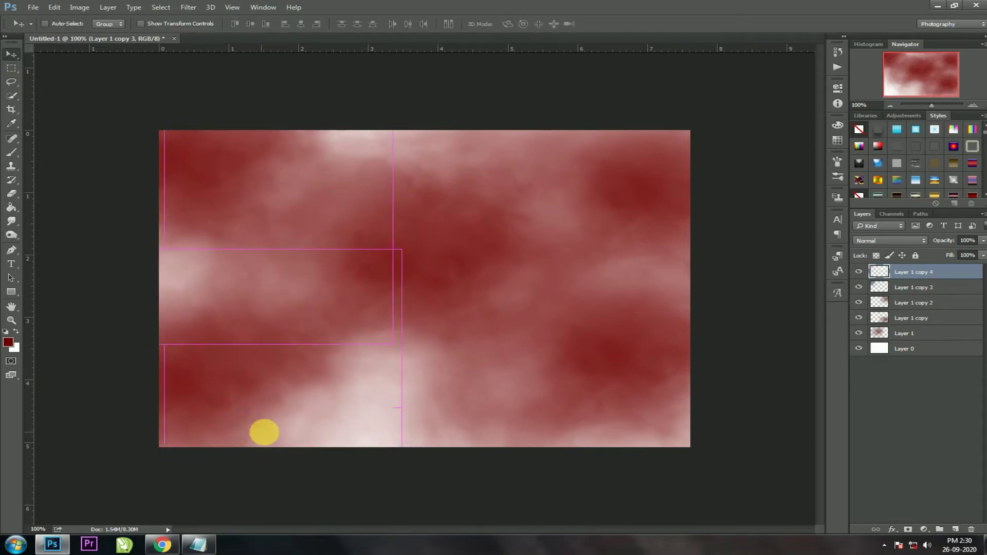
Merge all the cloud copy layers into one layer above Layer 0
{"action": "key", "text": "ctrl"}
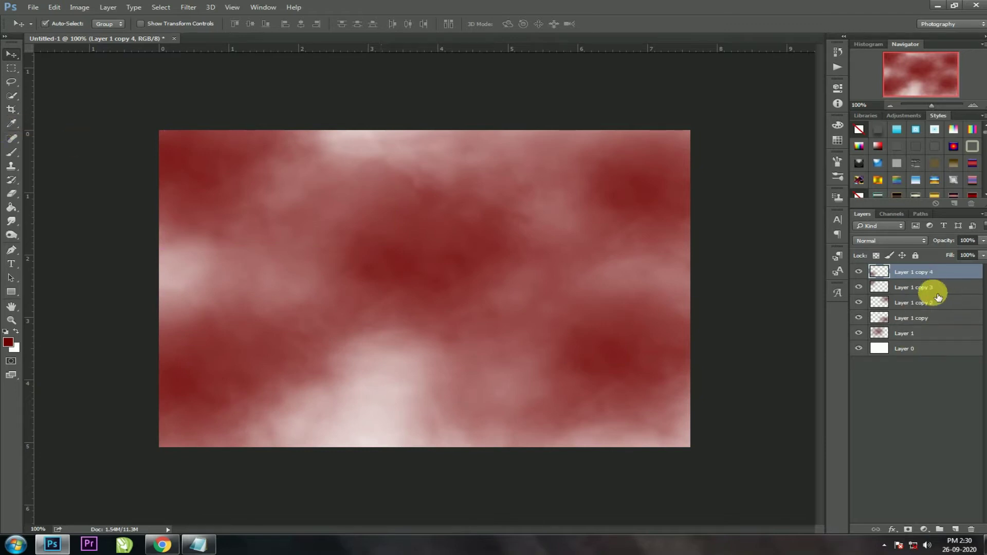
{"action": "left_click", "coordinate": [928, 289], "text": "ctrl"}
{"action": "left_click", "coordinate": [918, 319], "text": "ctrl"}
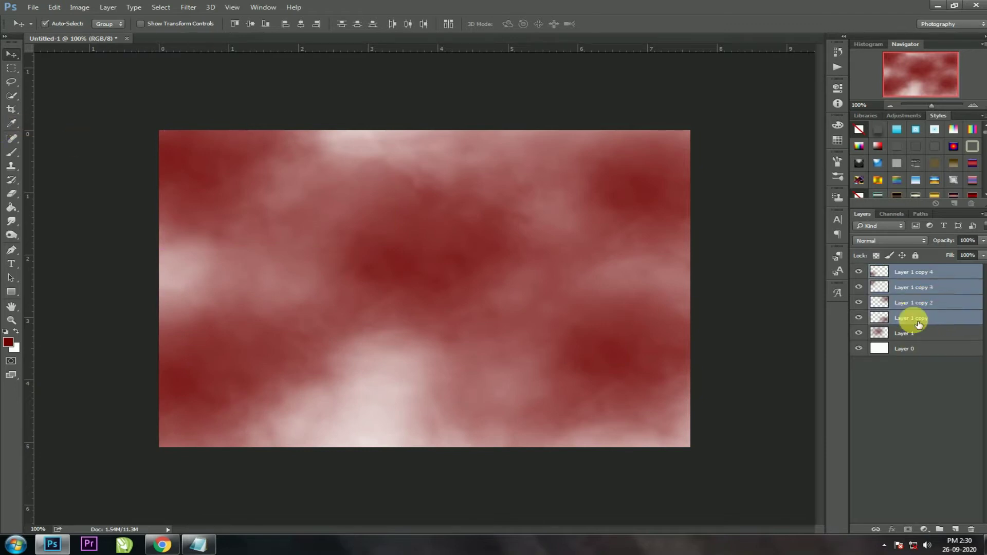
{"action": "left_click", "coordinate": [918, 334], "text": "ctrl"}
{"action": "right_click", "coordinate": [914, 333]}
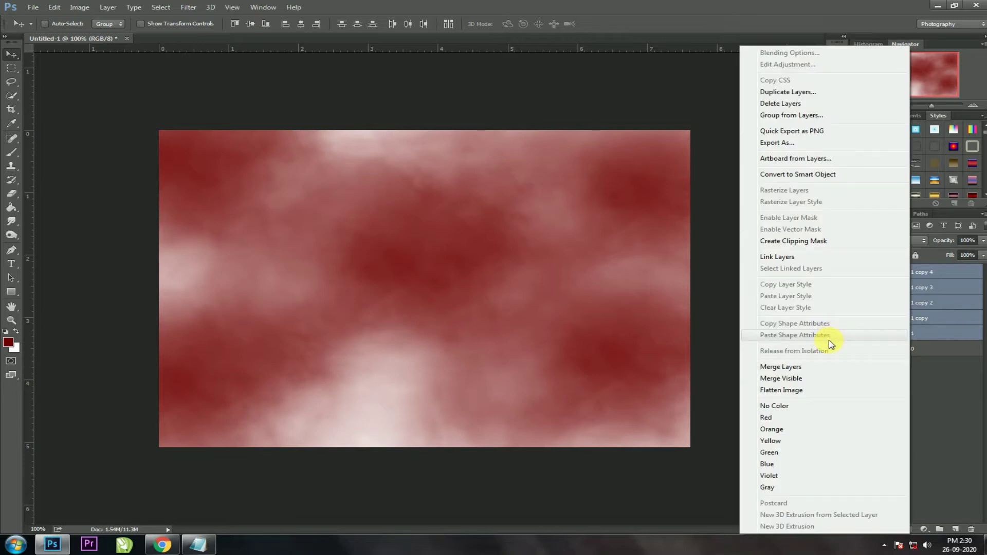
{"action": "left_click", "coordinate": [782, 368]}
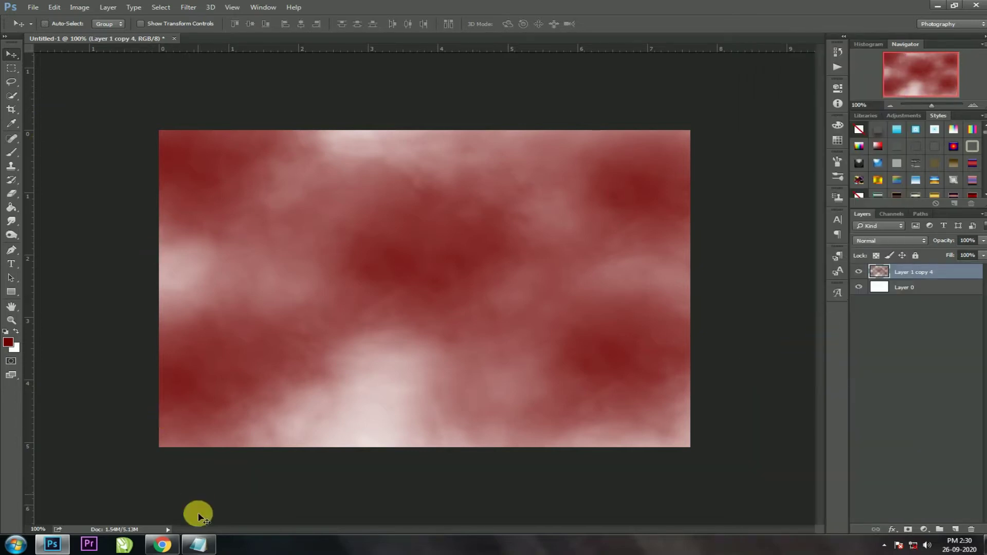
{"action": "left_click", "coordinate": [15, 546]}
Drag the dark ruined-city picture from PHOTOSHOP BACKGROUND onto the banner canvas
{"action": "left_click", "coordinate": [176, 413]}
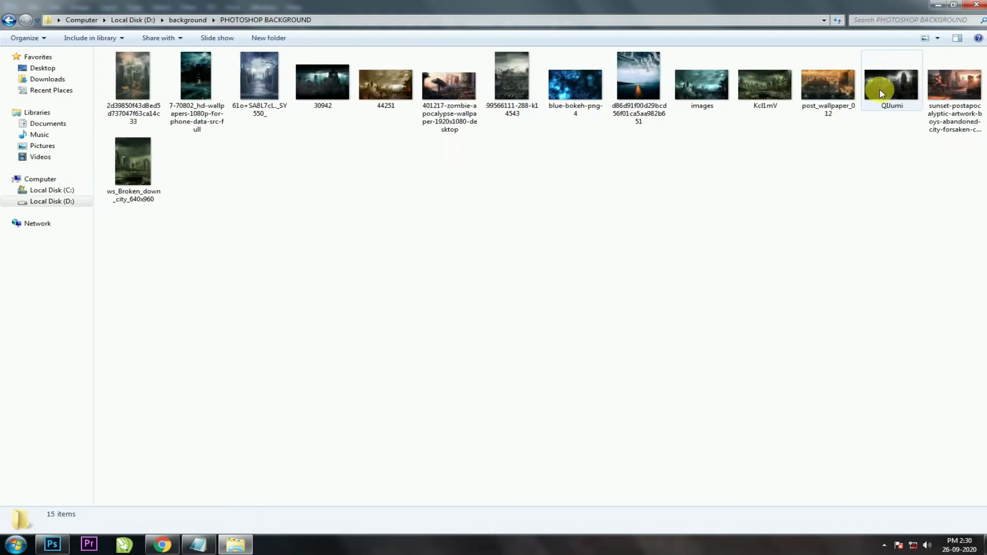
{"action": "left_click_drag", "start_coordinate": [880, 92], "coordinate": [66, 516]}
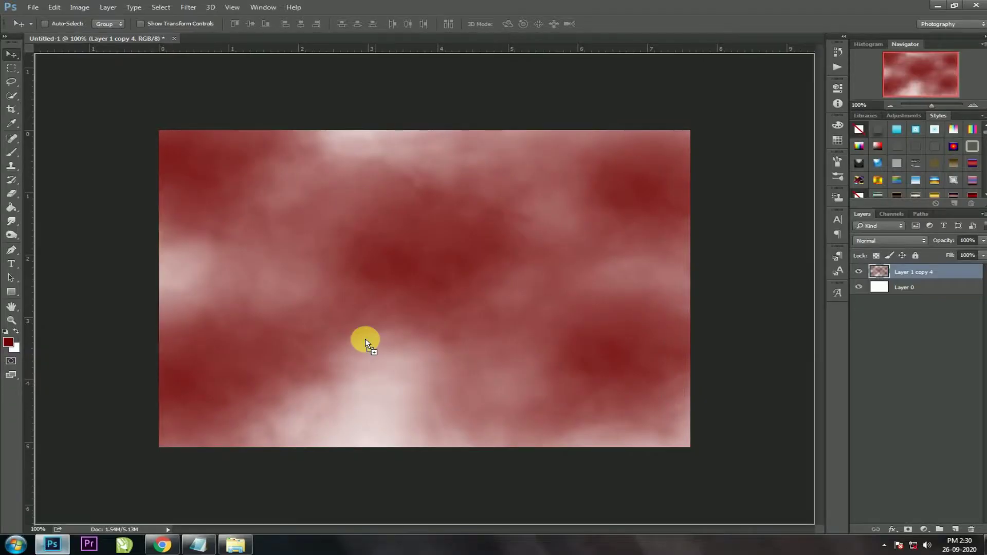
{"action": "mouse_move", "coordinate": [67, 516]}
{"action": "left_mouse_down"}
{"action": "mouse_move", "coordinate": [422, 293]}
{"action": "mouse_move", "coordinate": [433, 302]}
{"action": "left_mouse_up"}
{"action": "scroll", "coordinate": [882, 241], "scroll_direction": "down", "scroll_amount": 2}
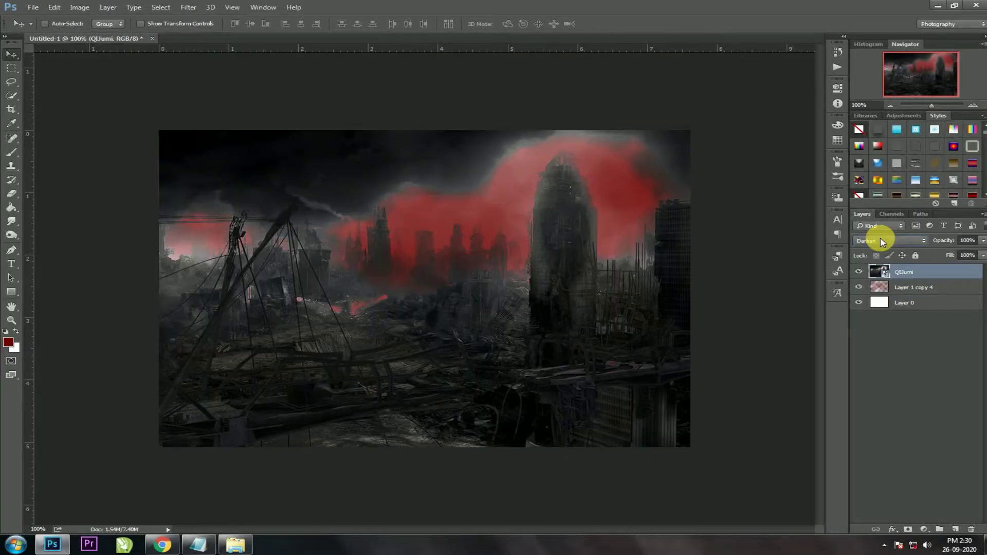
Clip the ruined-city layer to the red clouds with a clipping mask
{"action": "left_click", "coordinate": [882, 242]}
{"action": "left_click", "coordinate": [874, 252]}
{"action": "right_click", "coordinate": [906, 271]}
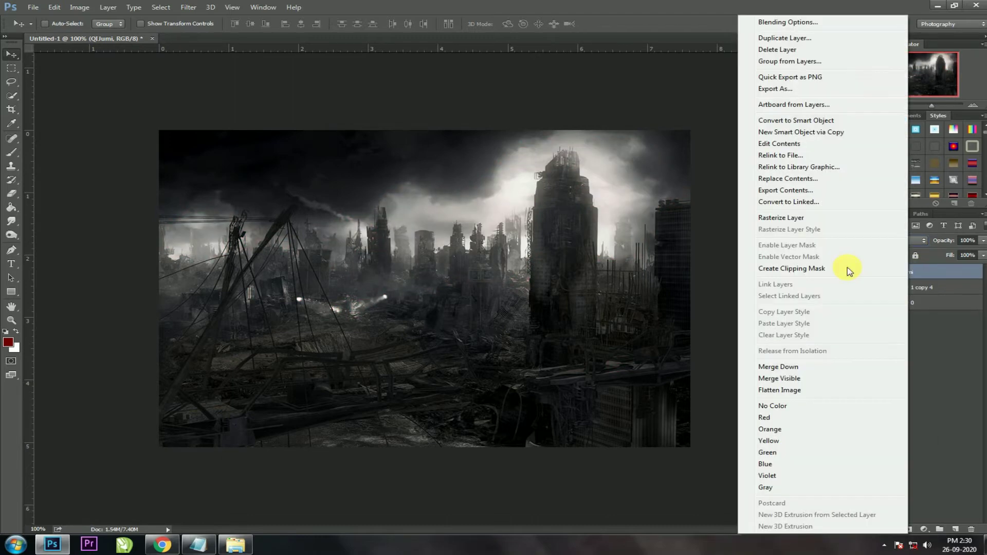
{"action": "left_click", "coordinate": [825, 270]}
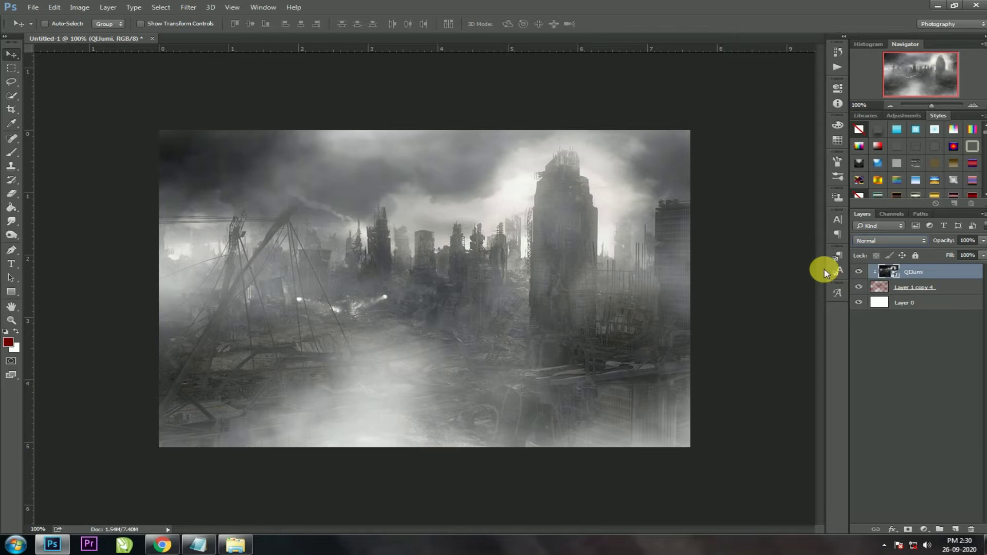
Set the city layer to Linear Dodge (Add) at 66% opacity and add an empty layer
{"action": "left_click", "coordinate": [873, 246]}
{"action": "scroll", "coordinate": [872, 245], "scroll_direction": "down", "scroll_amount": 1}
{"action": "scroll", "coordinate": [872, 246], "scroll_direction": "down", "scroll_amount": 1}
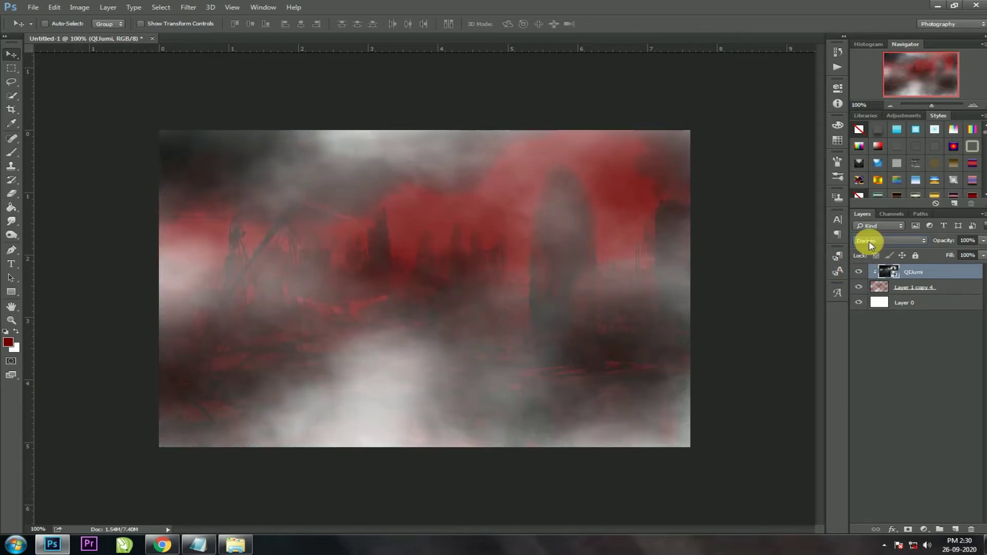
{"action": "scroll", "coordinate": [870, 244], "scroll_direction": "down", "scroll_amount": 1}
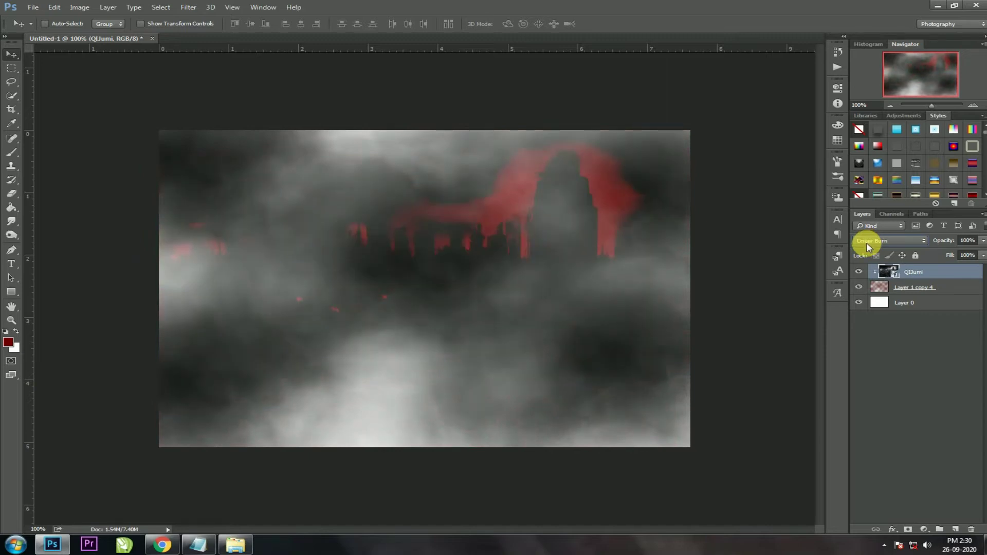
{"action": "scroll", "coordinate": [865, 242], "scroll_direction": "down", "scroll_amount": 1}
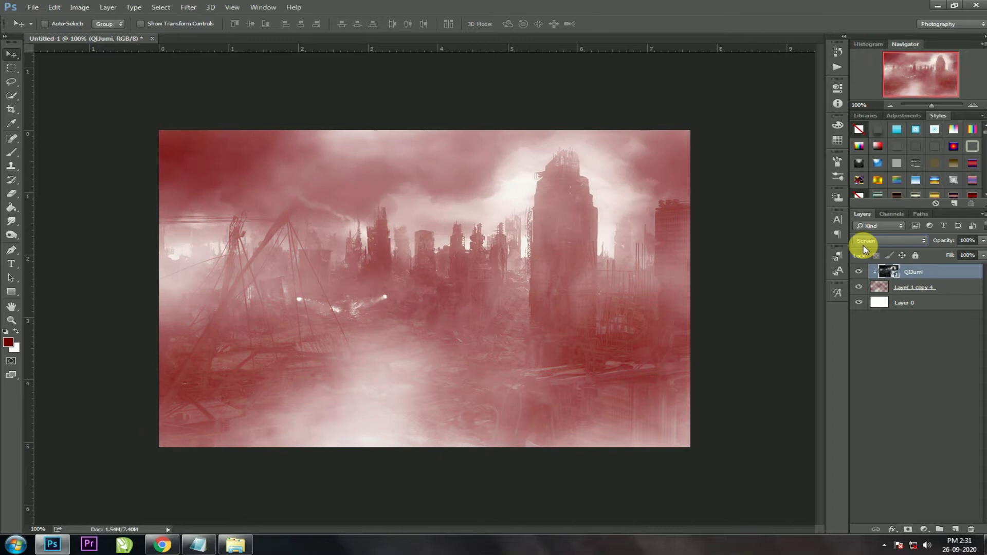
{"action": "scroll", "coordinate": [864, 242], "scroll_direction": "down", "scroll_amount": 1}
{"action": "scroll", "coordinate": [863, 242], "scroll_direction": "down", "scroll_amount": 1}
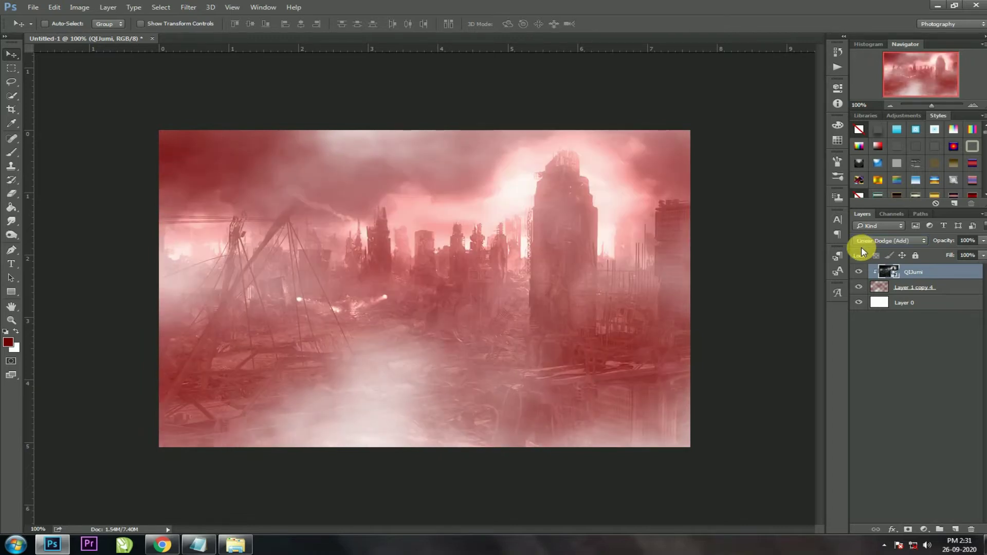
{"action": "left_click_drag", "start_coordinate": [950, 243], "coordinate": [932, 252]}
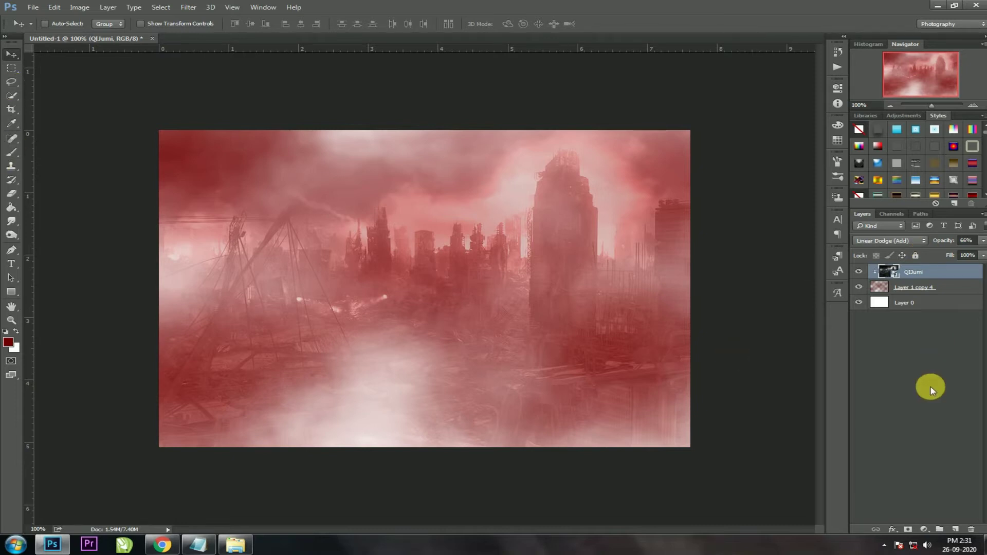
{"action": "left_click", "coordinate": [955, 530]}
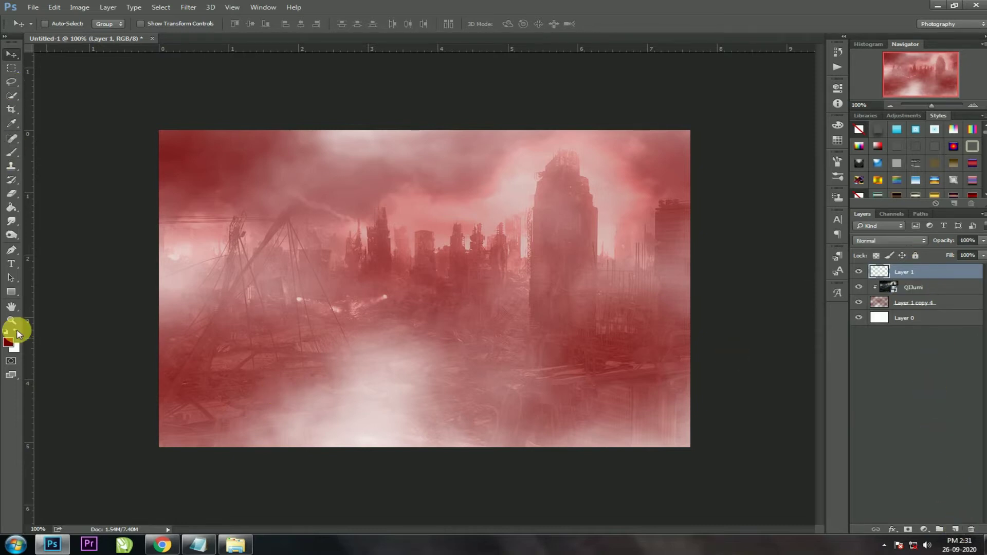
Draw a canvas-covering rectangle and set its fill to near-black #080000
{"action": "left_click", "coordinate": [13, 291]}
{"action": "left_click_drag", "start_coordinate": [153, 123], "coordinate": [702, 452]}
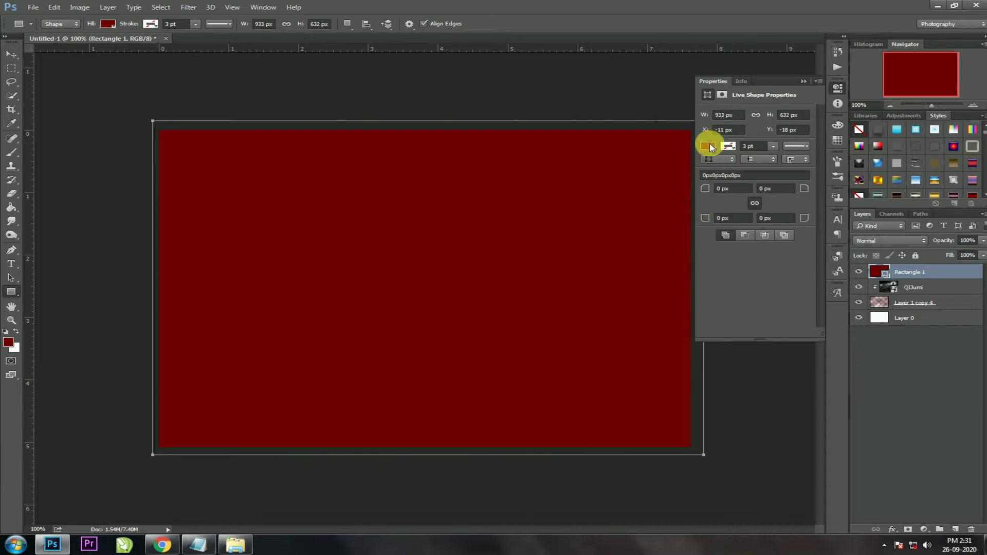
{"action": "left_click", "coordinate": [710, 146]}
{"action": "left_click", "coordinate": [822, 166]}
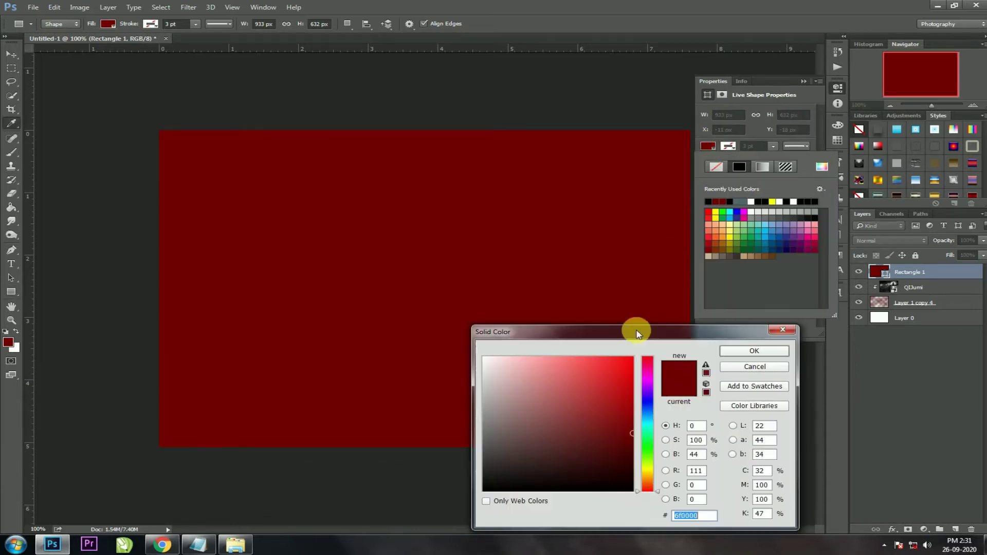
{"action": "left_click", "coordinate": [629, 487]}
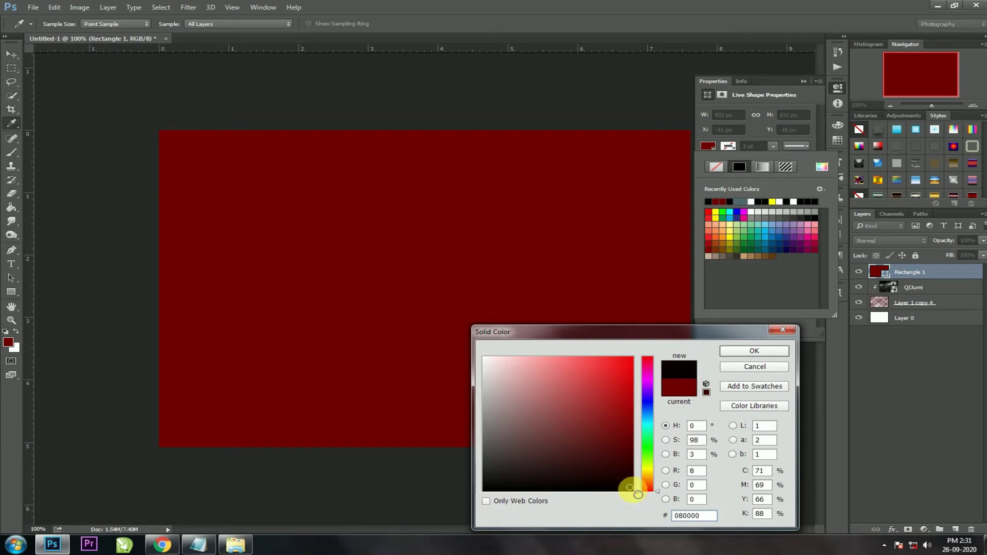
{"action": "left_click", "coordinate": [748, 355]}
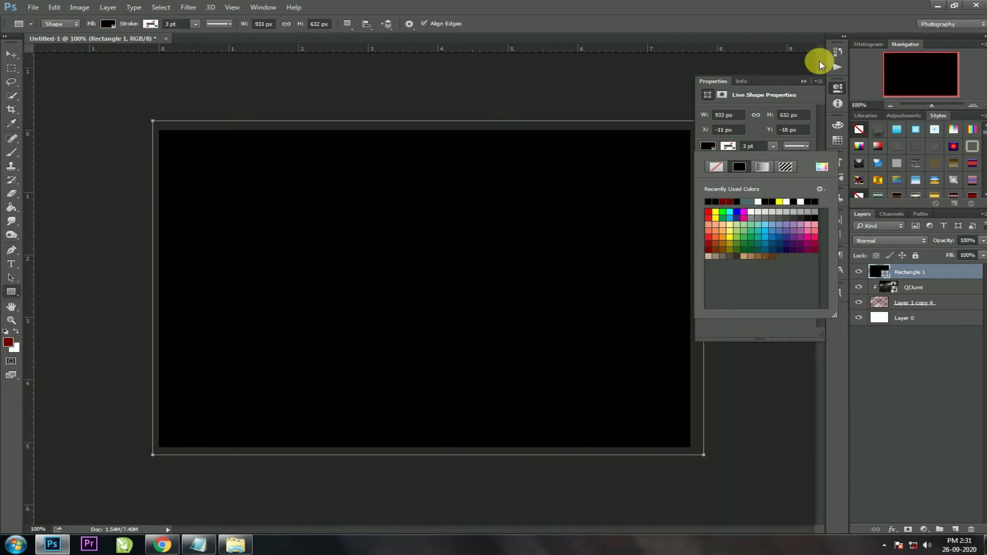
Rasterize the black rectangle and erase its centre with a 600px soft eraser
{"action": "left_click", "coordinate": [806, 81]}
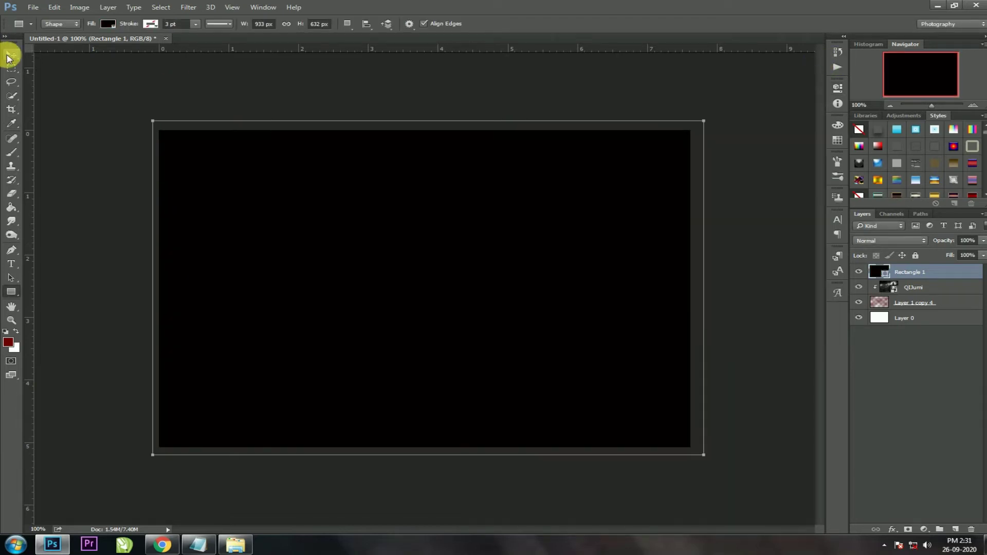
{"action": "left_click", "coordinate": [11, 53]}
{"action": "left_click", "coordinate": [11, 194]}
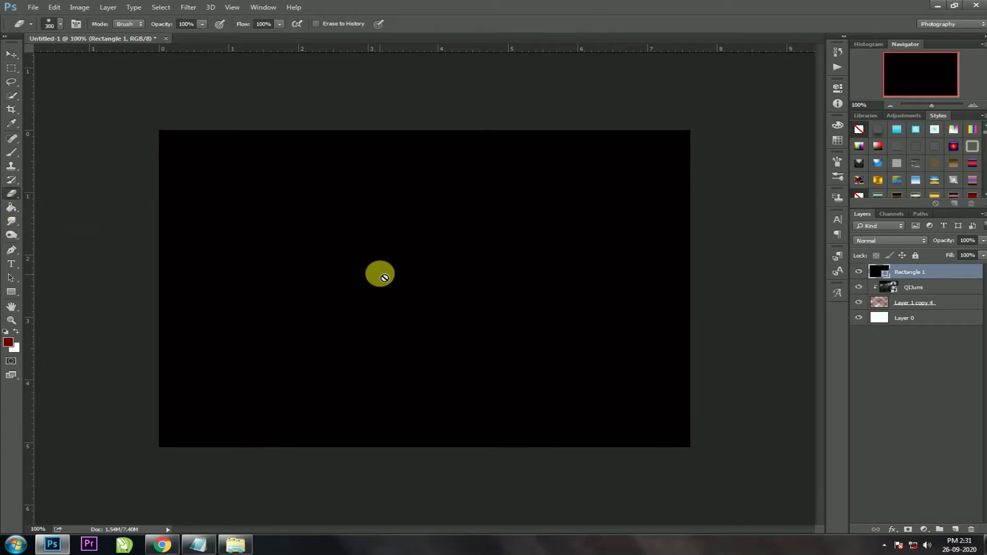
{"action": "left_click", "coordinate": [441, 246]}
{"action": "left_click", "coordinate": [456, 205]}
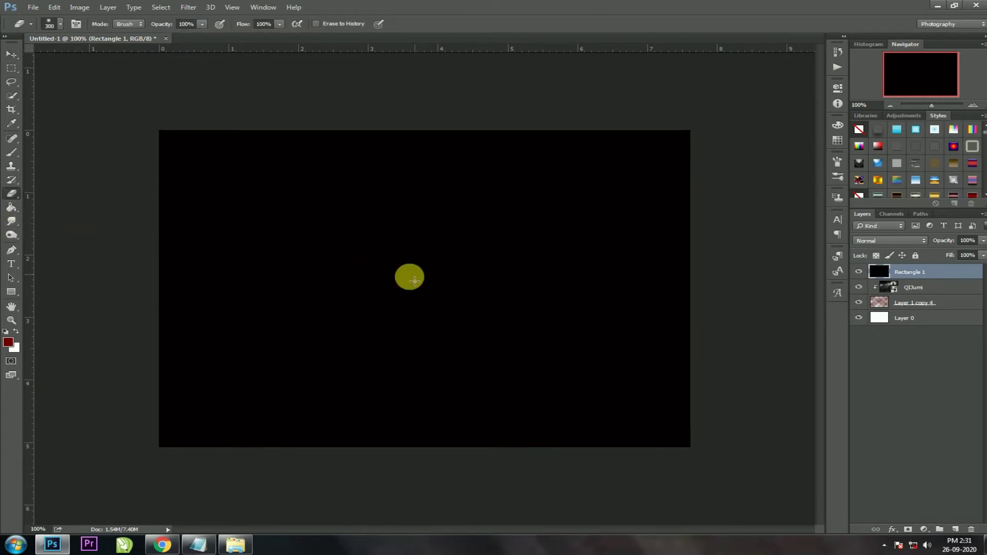
{"action": "key", "text": "bracketright"}
{"action": "key", "text": "bracketright"}
{"action": "mouse_move", "coordinate": [410, 258]}
{"action": "left_mouse_down"}
{"action": "mouse_move", "coordinate": [231, 264]}
{"action": "mouse_move", "coordinate": [590, 280]}
{"action": "mouse_move", "coordinate": [619, 295]}
{"action": "left_mouse_up"}
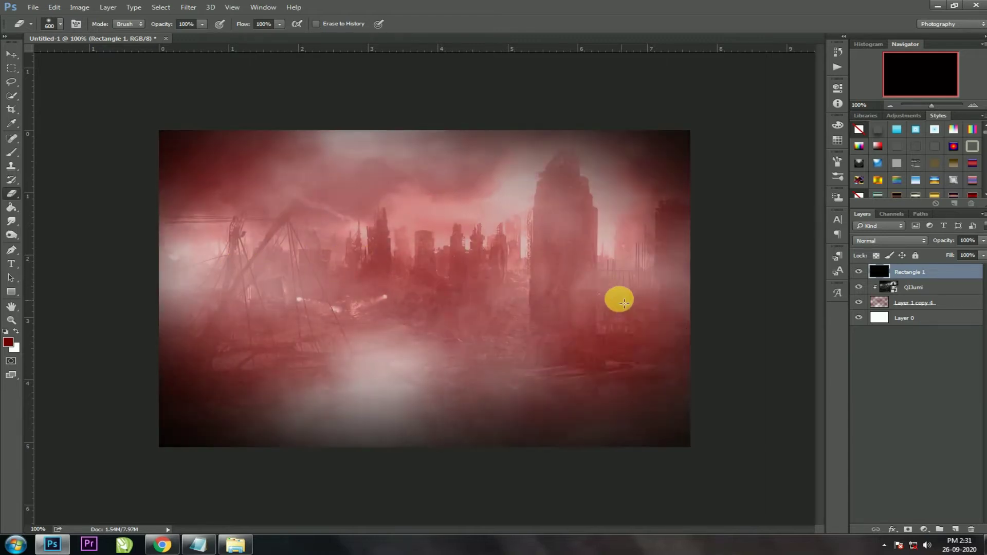
Drag the post_wallpaper_012 city image from Explorer onto the Photoshop canvas
{"action": "left_click", "coordinate": [11, 54]}
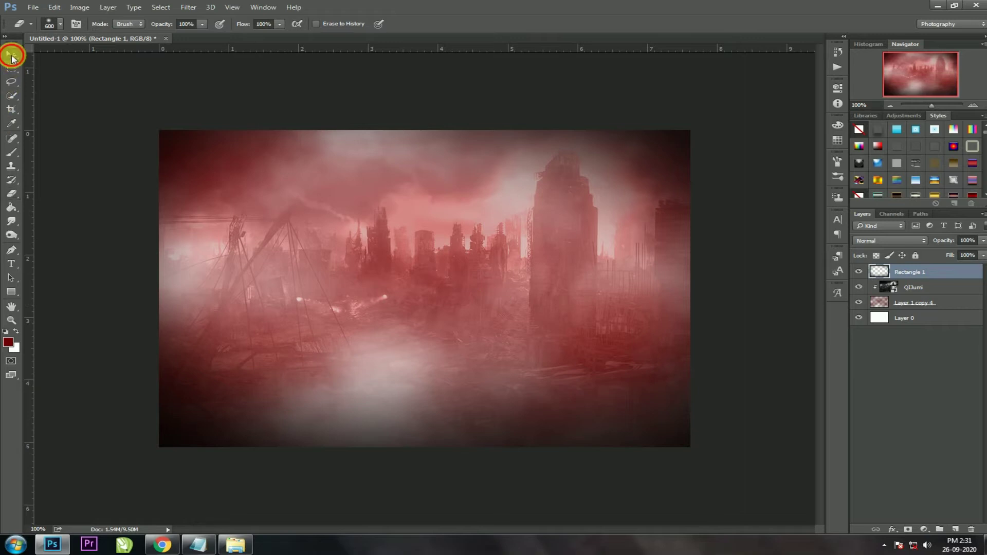
{"action": "left_click", "coordinate": [386, 278]}
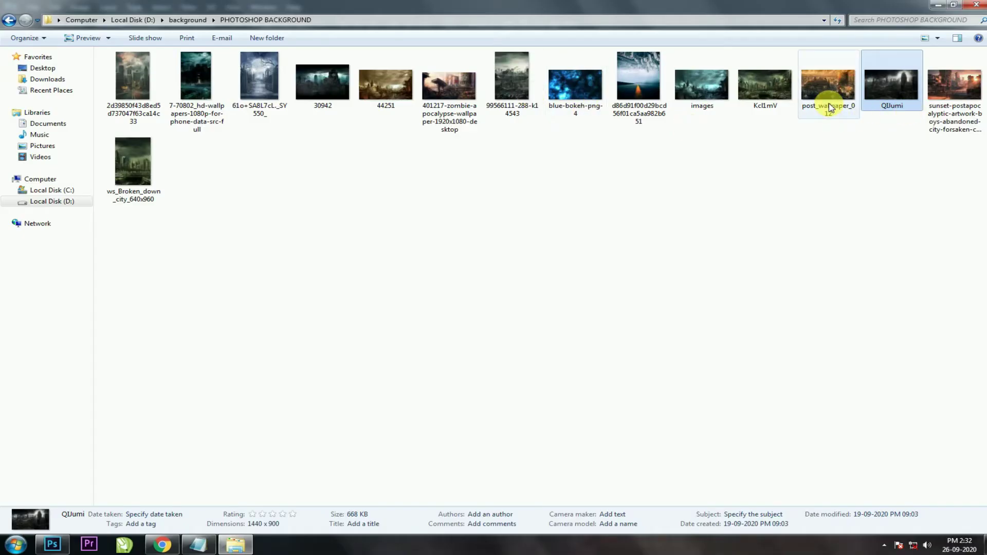
{"action": "left_click_drag", "start_coordinate": [833, 86], "coordinate": [75, 529]}
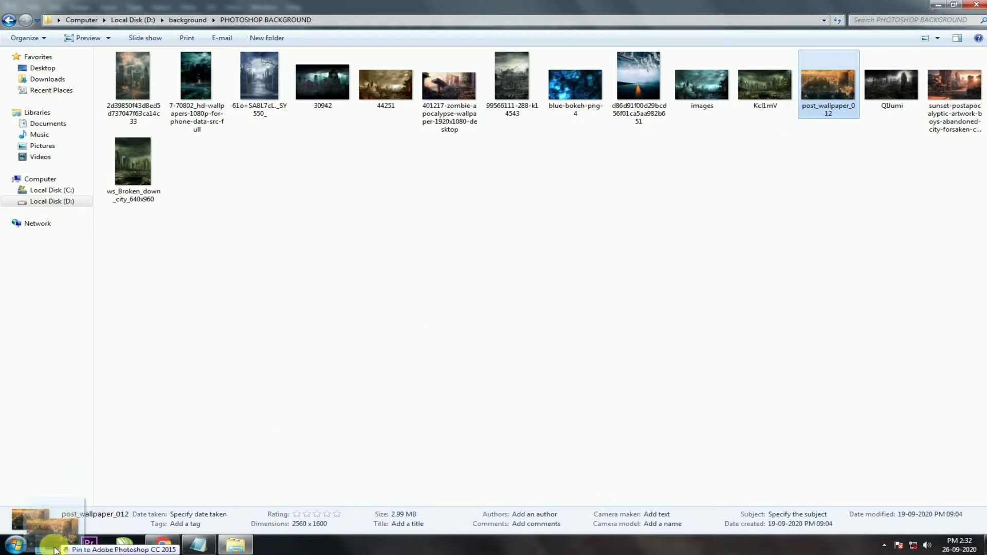
{"action": "left_click_drag", "start_coordinate": [75, 530], "coordinate": [461, 331]}
Enlarge the placed post_wallpaper_012 image to cover the canvas
{"action": "left_click_drag", "start_coordinate": [455, 286], "coordinate": [465, 283]}
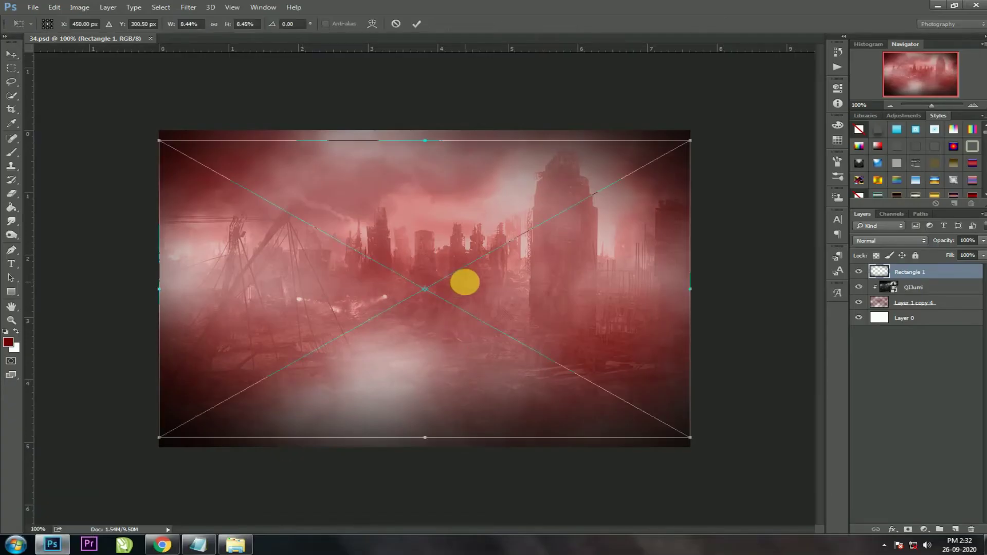
{"action": "left_click_drag", "start_coordinate": [690, 140], "coordinate": [716, 126]}
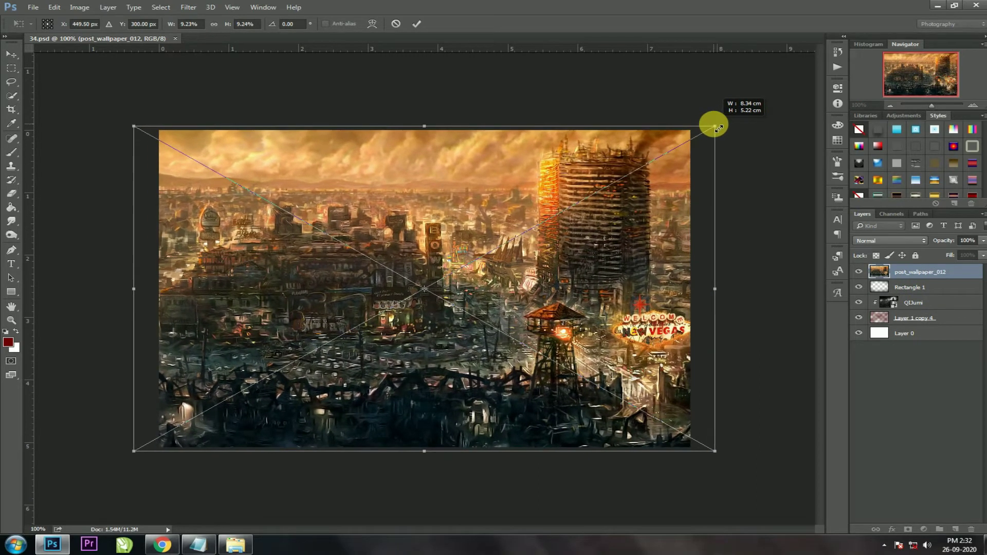
{"action": "key", "text": "Return"}
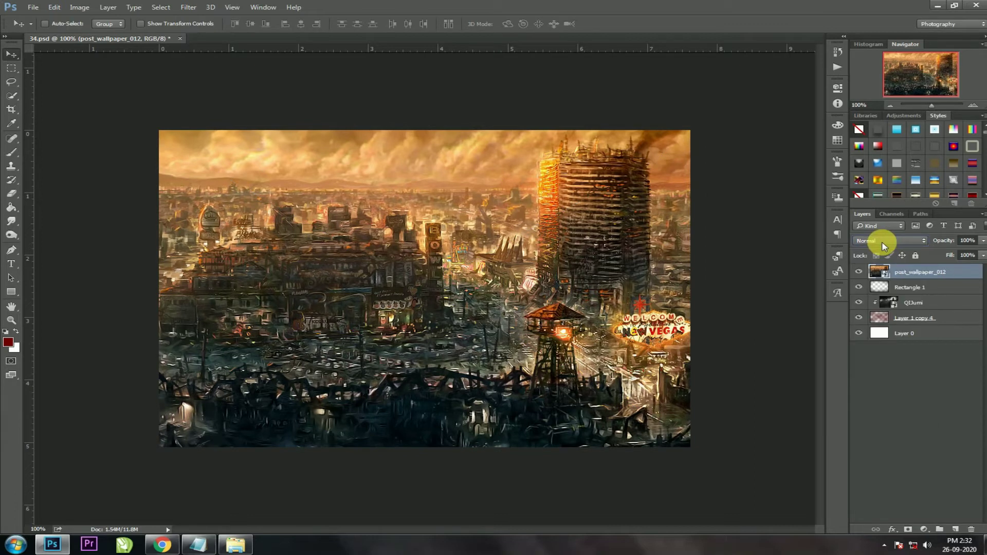
Blend the post_wallpaper_012 layer with Linear Dodge (Add) at 57% opacity
{"action": "scroll", "coordinate": [881, 242], "scroll_direction": "down", "scroll_amount": 2}
{"action": "scroll", "coordinate": [882, 242], "scroll_direction": "down", "scroll_amount": 1}
{"action": "scroll", "coordinate": [882, 241], "scroll_direction": "down", "scroll_amount": 1}
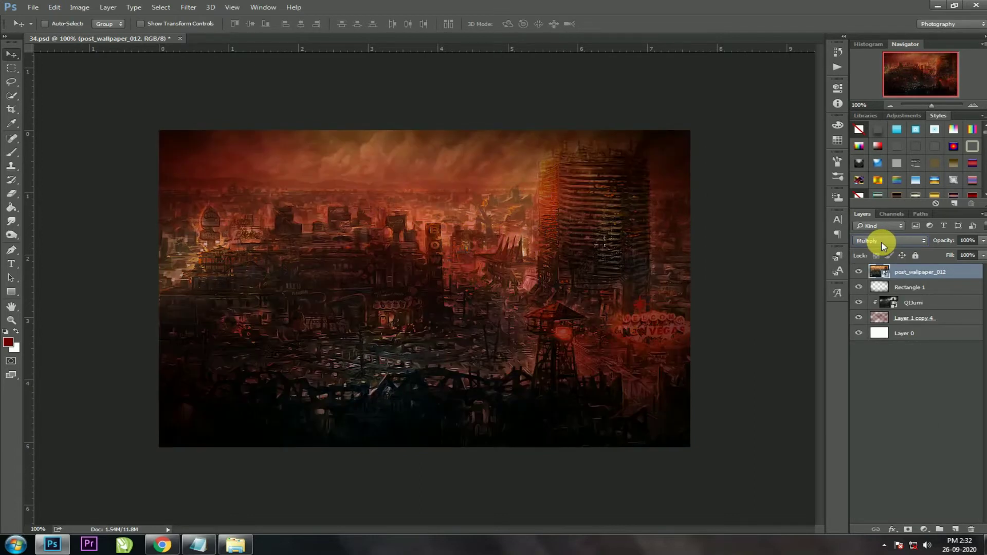
{"action": "scroll", "coordinate": [880, 242], "scroll_direction": "down", "scroll_amount": 1}
{"action": "scroll", "coordinate": [880, 243], "scroll_direction": "down", "scroll_amount": 1}
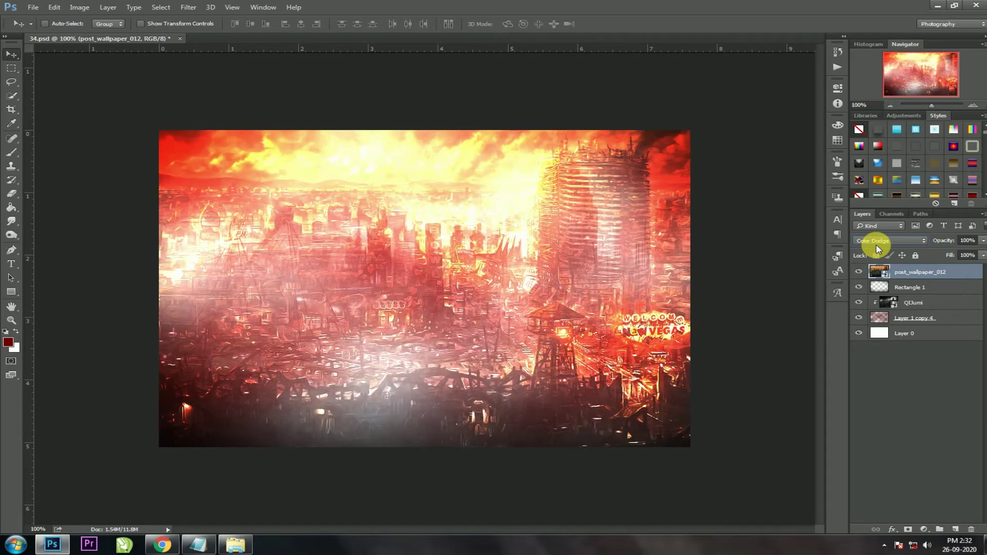
{"action": "scroll", "coordinate": [877, 240], "scroll_direction": "down", "scroll_amount": 1}
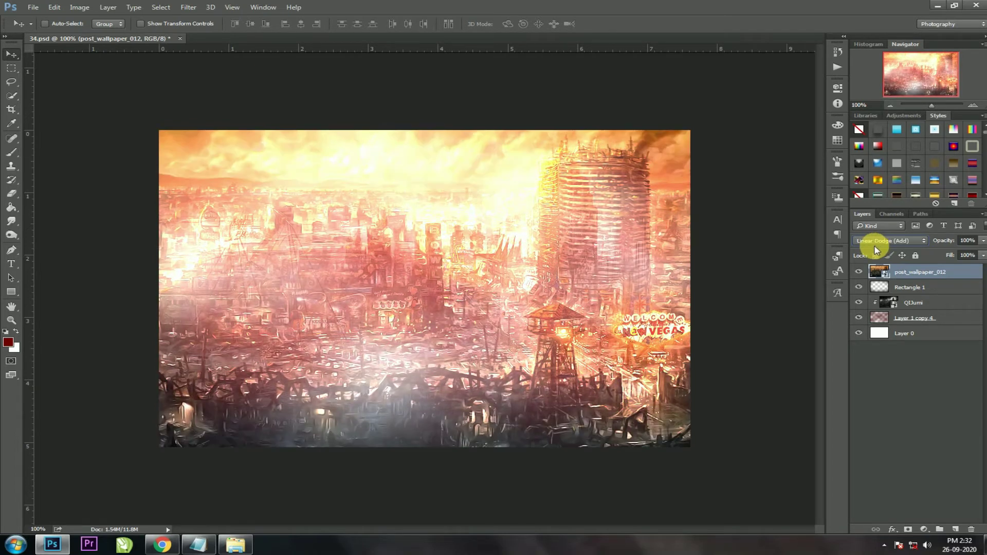
{"action": "left_click_drag", "start_coordinate": [951, 242], "coordinate": [931, 264]}
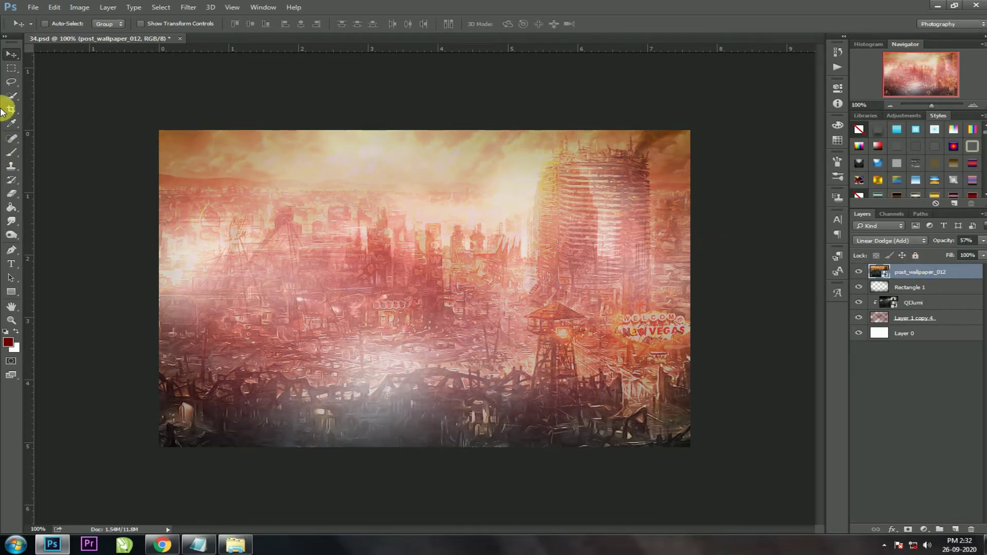
On a new layer, paint a large soft white dab at the canvas centre
{"action": "left_click", "coordinate": [956, 529]}
{"action": "left_click", "coordinate": [12, 155]}
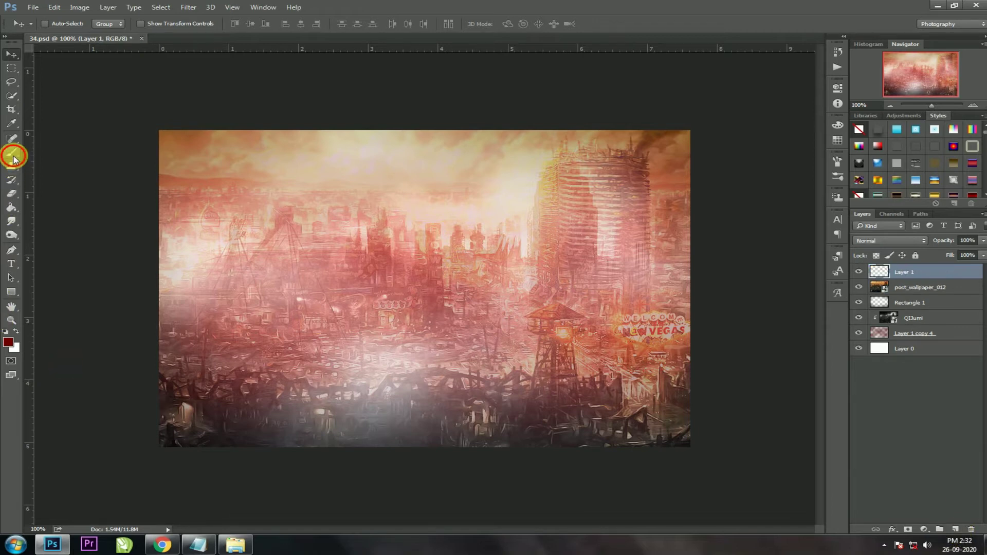
{"action": "left_click", "coordinate": [8, 343]}
{"action": "left_click", "coordinate": [484, 357]}
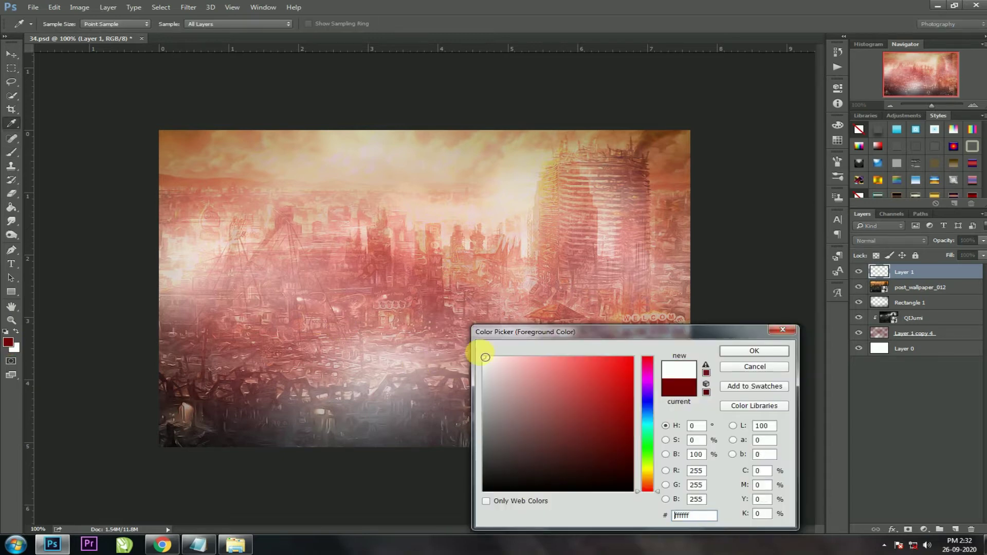
{"action": "left_click", "coordinate": [734, 357]}
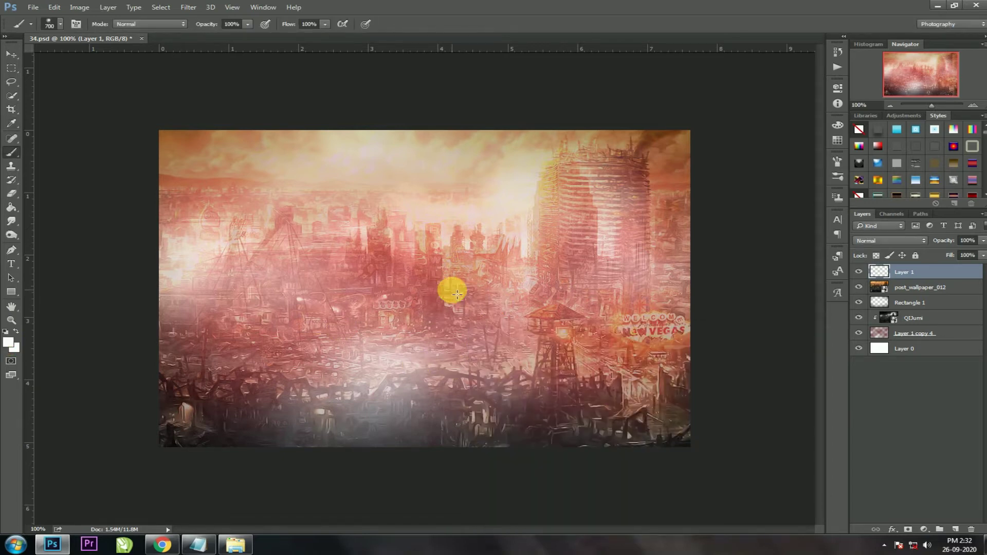
{"action": "left_click", "coordinate": [458, 294]}
Stretch the white glow horizontally across the canvas with Free Transform
{"action": "left_click", "coordinate": [11, 54]}
{"action": "key", "text": "ctrl+t"}
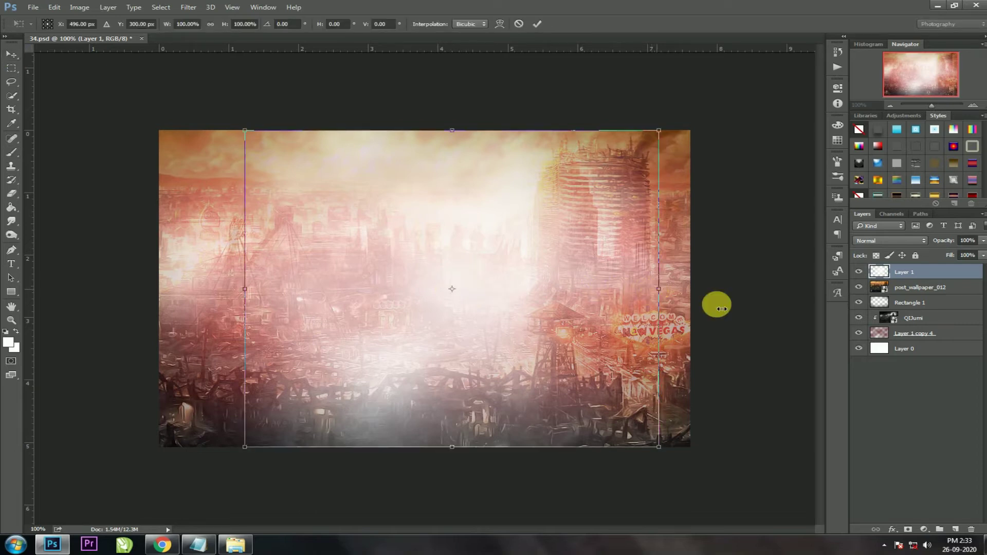
{"action": "left_click_drag", "start_coordinate": [658, 291], "coordinate": [780, 301]}
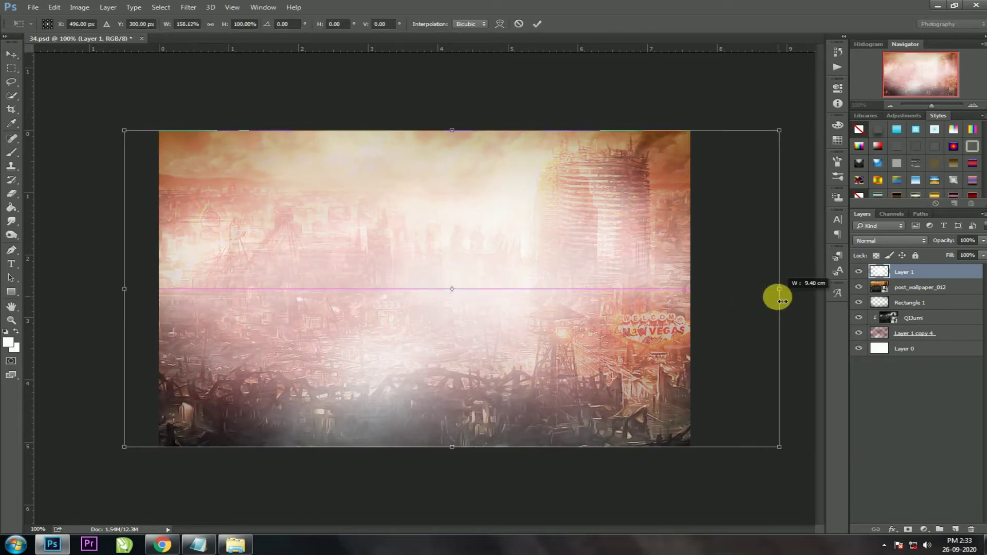
{"action": "key", "text": "Return"}
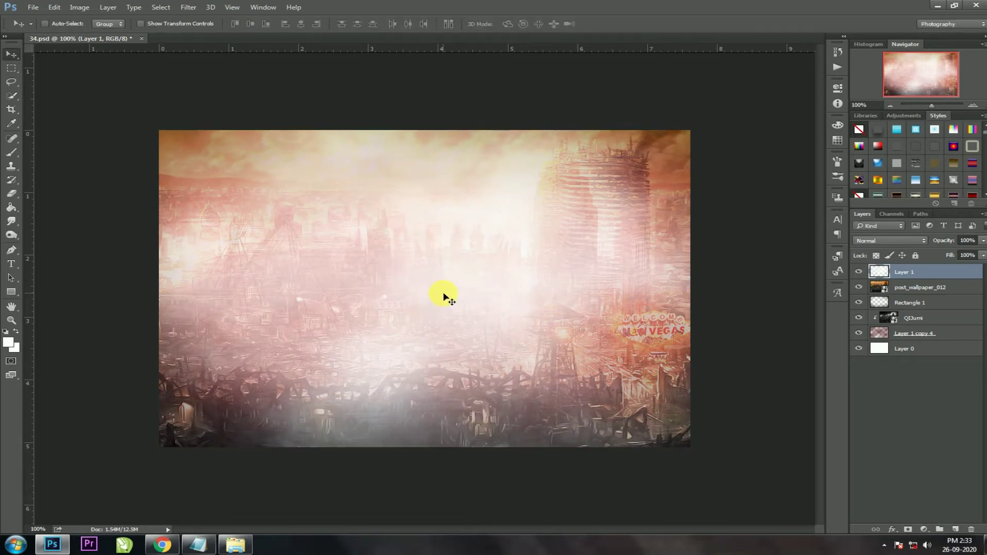
Apply a Gaussian Blur of about 5 px to the post_wallpaper_012 layer
{"action": "left_click", "coordinate": [919, 289]}
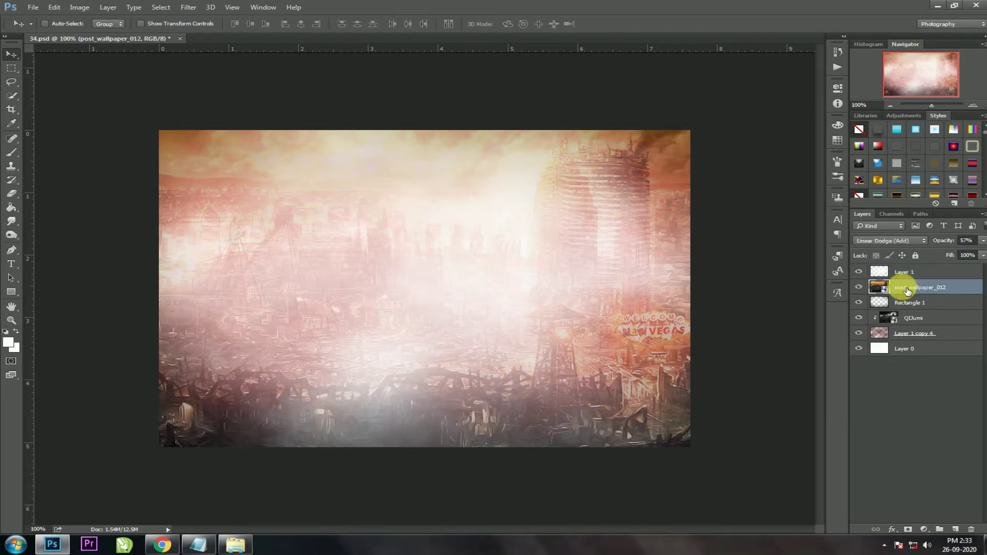
{"action": "left_click", "coordinate": [188, 8]}
{"action": "mouse_move", "coordinate": [195, 124]}
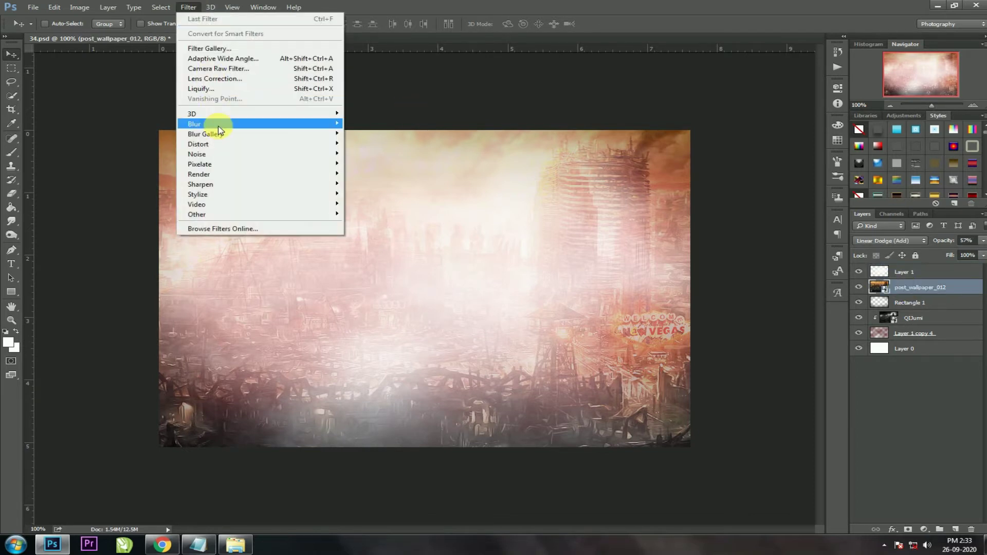
{"action": "left_click", "coordinate": [371, 163]}
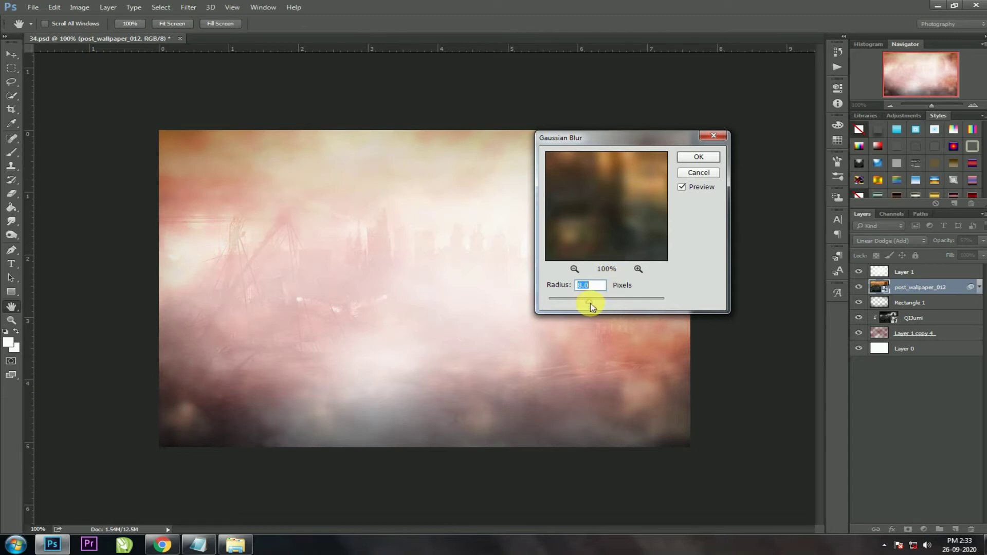
{"action": "left_click_drag", "start_coordinate": [590, 306], "coordinate": [584, 307]}
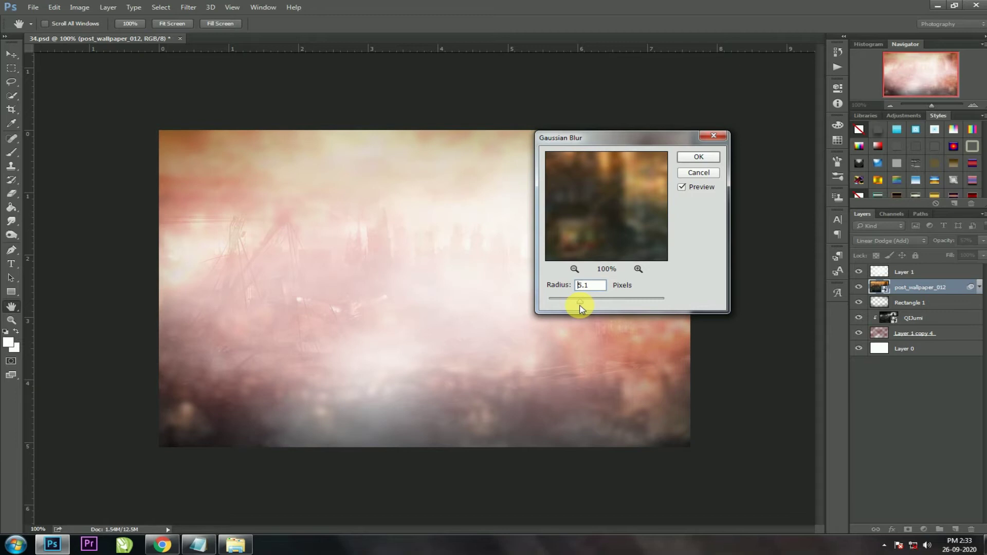
{"action": "left_click", "coordinate": [697, 157]}
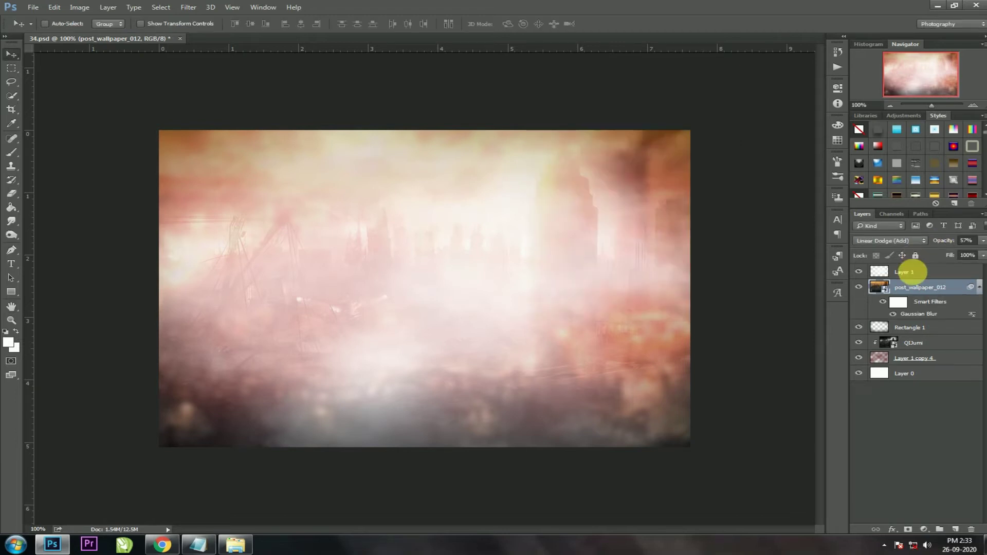
Lower the white glow layer to 84% opacity and bring up the image folder
{"action": "left_click", "coordinate": [905, 272]}
{"action": "left_click_drag", "start_coordinate": [946, 241], "coordinate": [944, 248]}
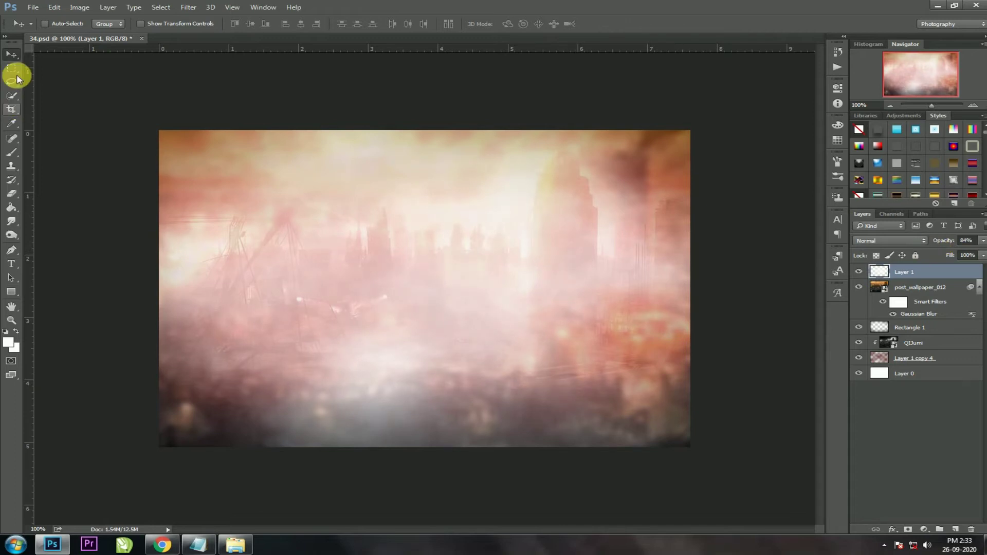
{"action": "left_click", "coordinate": [11, 55]}
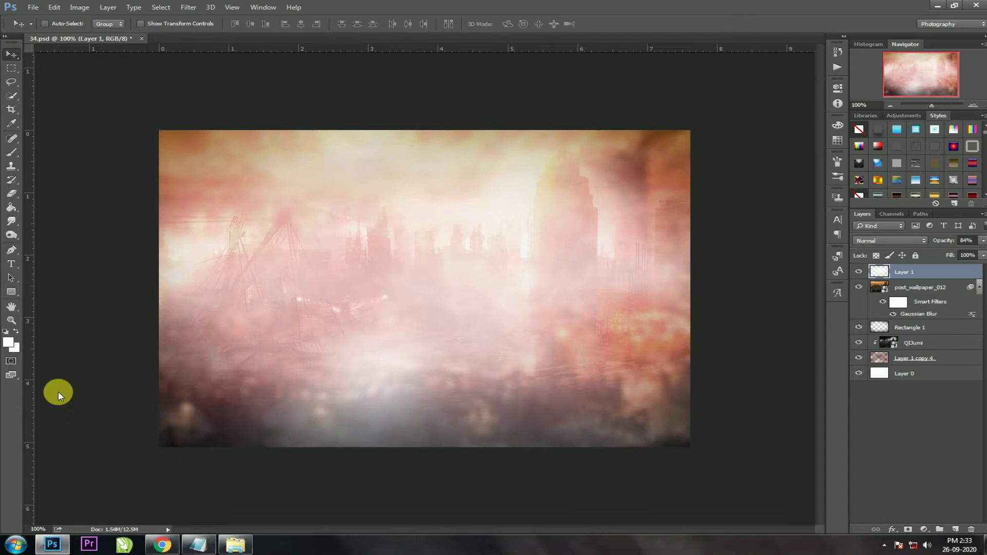
{"action": "left_click", "coordinate": [236, 544]}
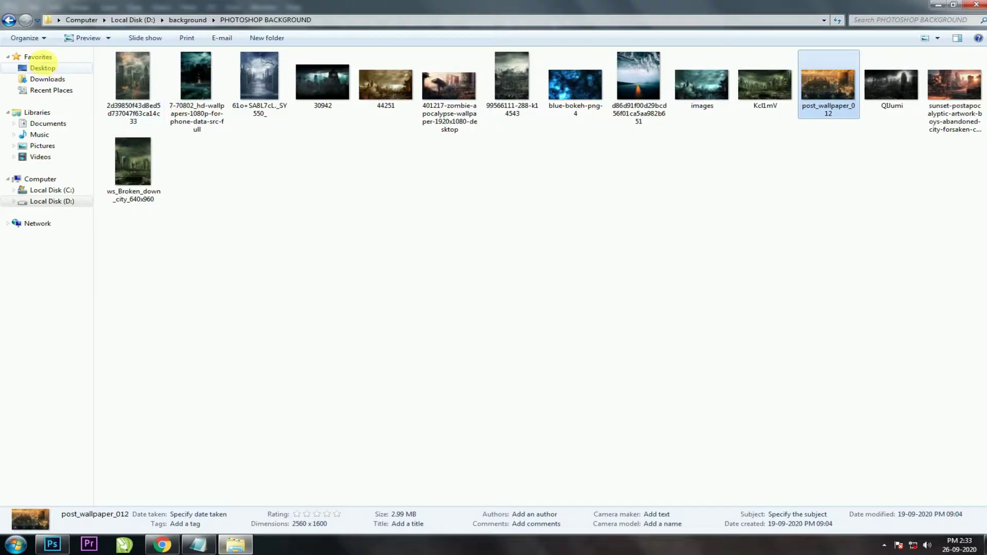
Drag the FB_IMG removebg portrait from Downloads onto the Photoshop banner
{"action": "left_click", "coordinate": [47, 78]}
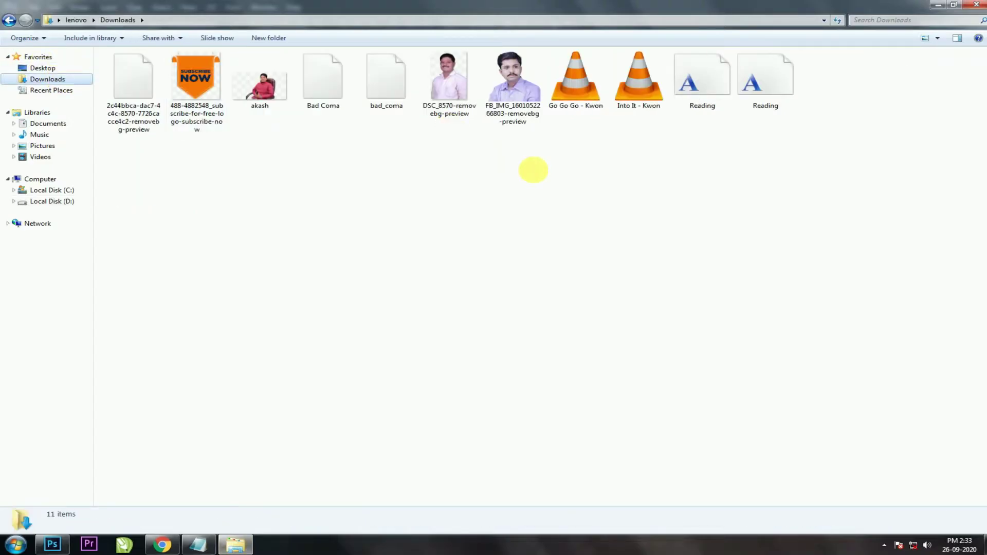
{"action": "mouse_move", "coordinate": [512, 117]}
{"action": "left_mouse_down"}
{"action": "mouse_move", "coordinate": [114, 456]}
{"action": "mouse_move", "coordinate": [412, 337]}
{"action": "mouse_move", "coordinate": [481, 286]}
{"action": "left_mouse_up"}
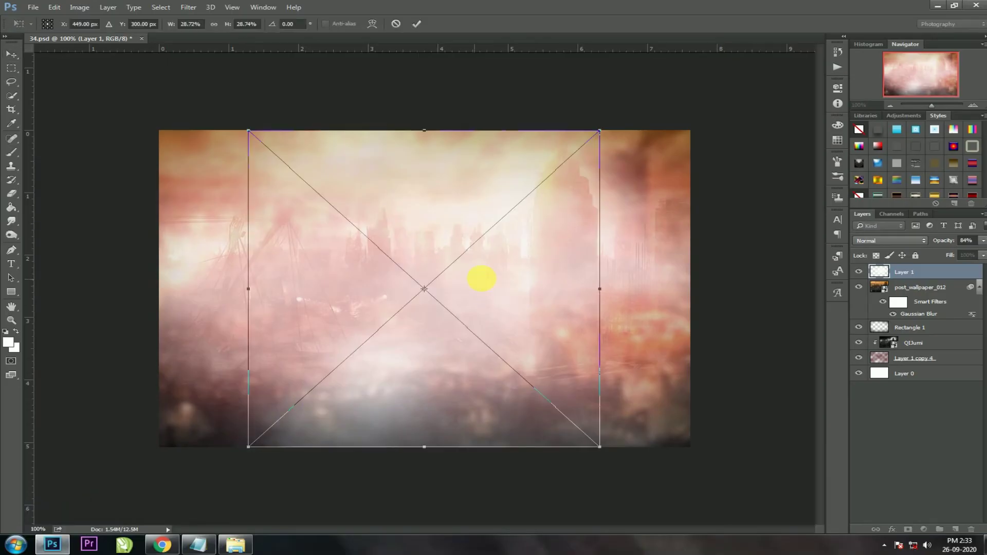
Position the portrait on the right side of the banner and commit the placement
{"action": "left_click_drag", "start_coordinate": [576, 267], "coordinate": [628, 274]}
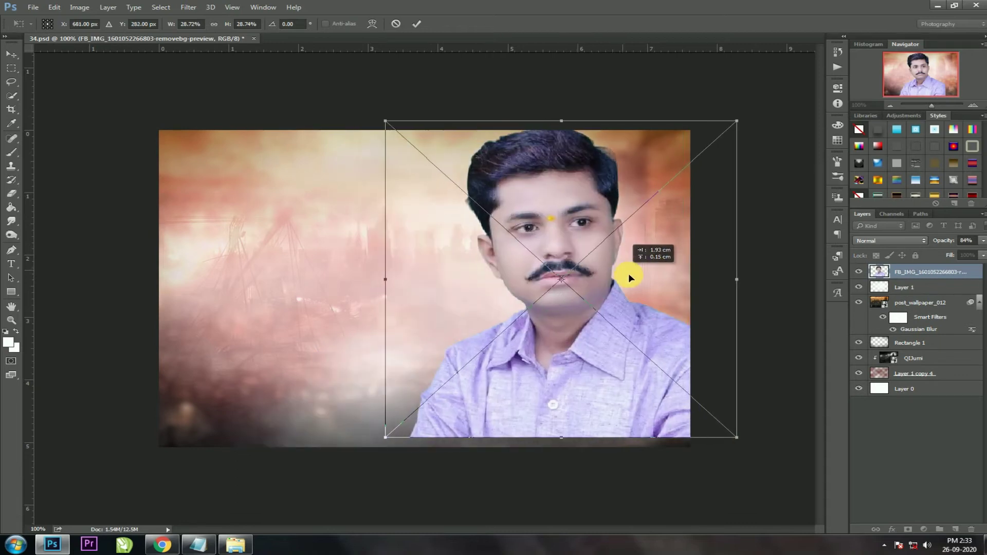
{"action": "key", "text": "Return"}
{"action": "key", "text": "t"}
{"action": "left_click", "coordinate": [266, 269]}
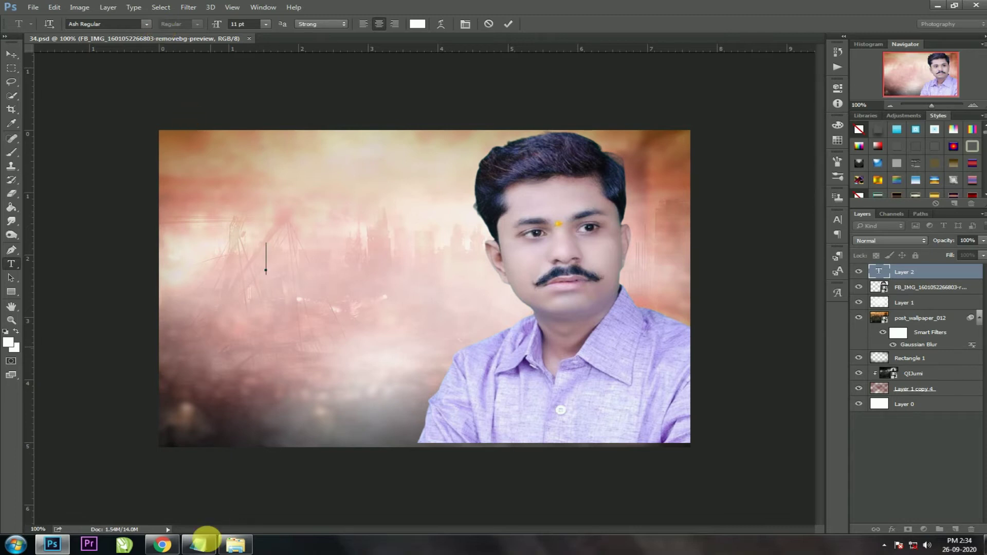
Copy HAPPY BIRTHDAY from the Notepad notes and paste it onto the canvas as text
{"action": "left_click", "coordinate": [199, 544]}
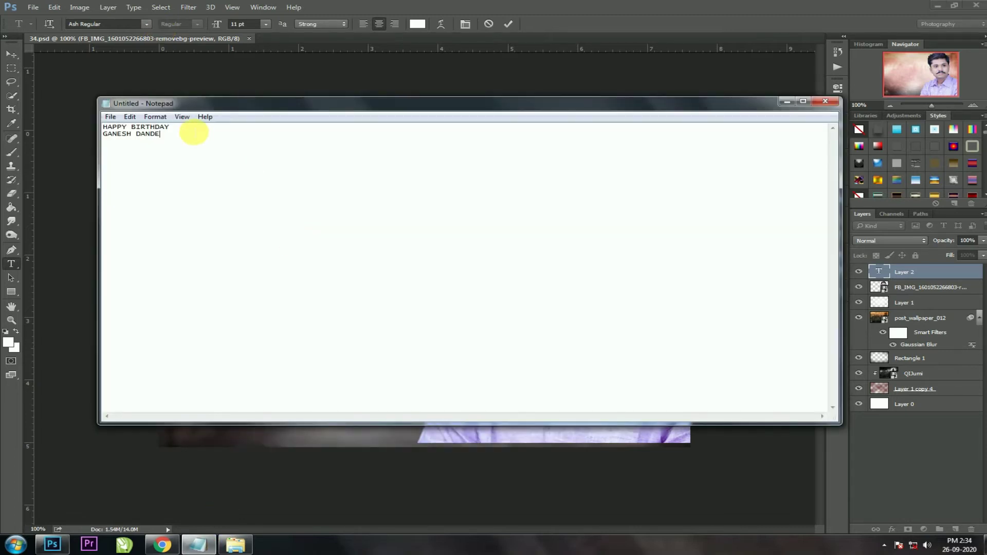
{"action": "left_click_drag", "start_coordinate": [183, 129], "coordinate": [147, 128]}
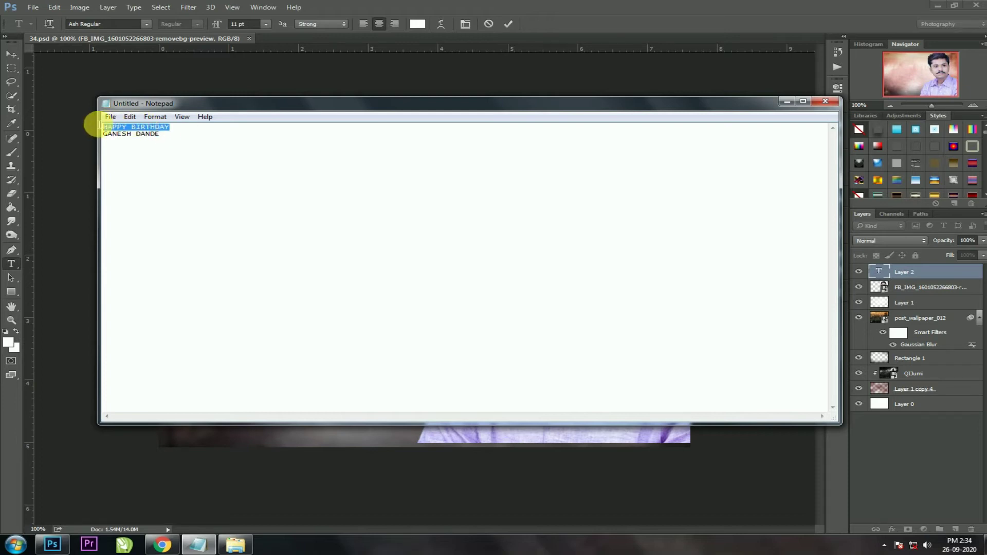
{"action": "left_click", "coordinate": [271, 445]}
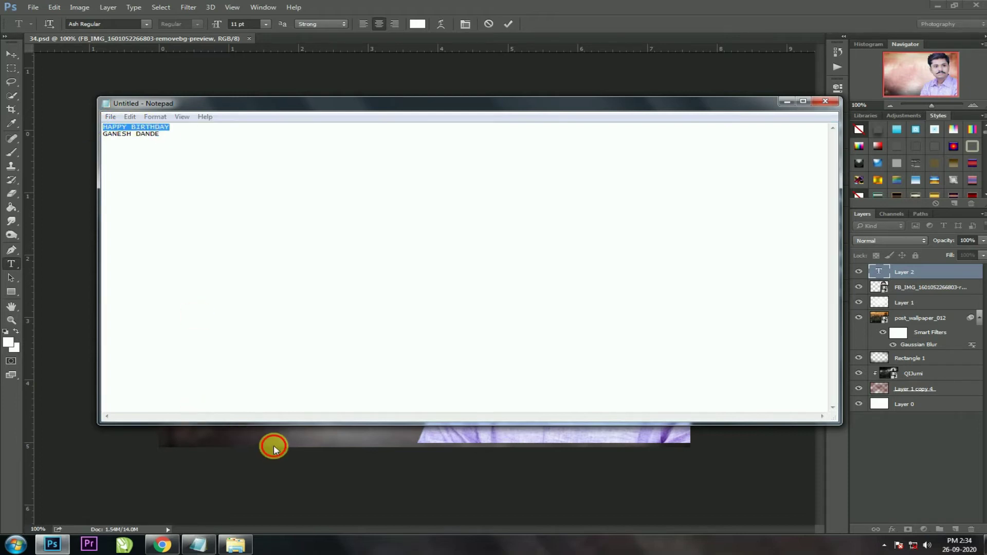
{"action": "key", "text": "ctrl+v"}
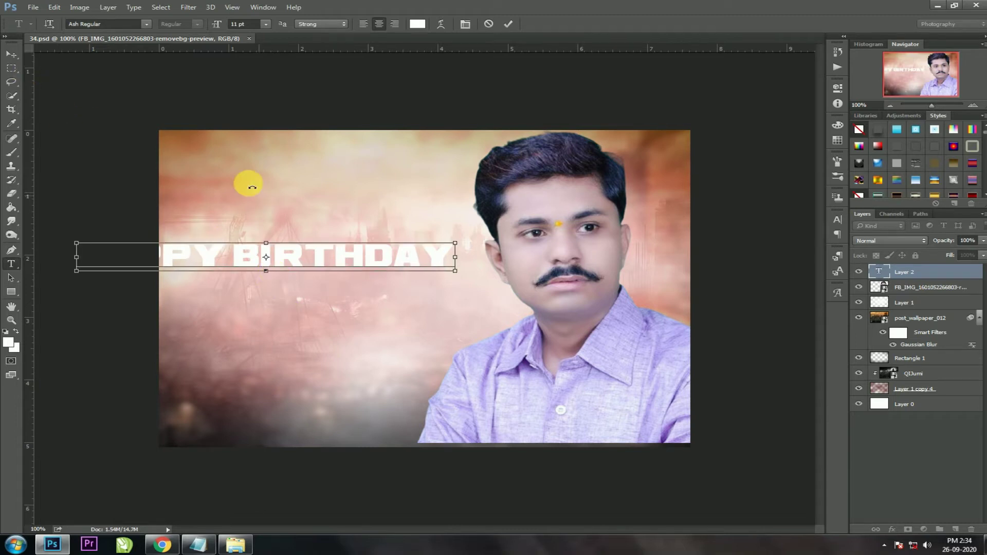
Set the HAPPY BIRTHDAY text to Arial Regular and move it up beside the portrait
{"action": "key", "text": "ctrl+a"}
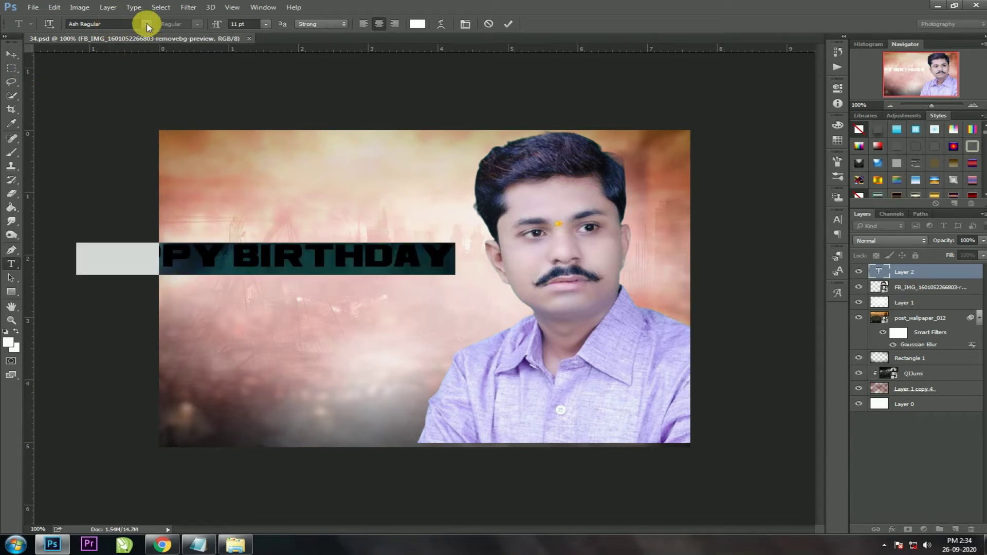
{"action": "left_click", "coordinate": [146, 23]}
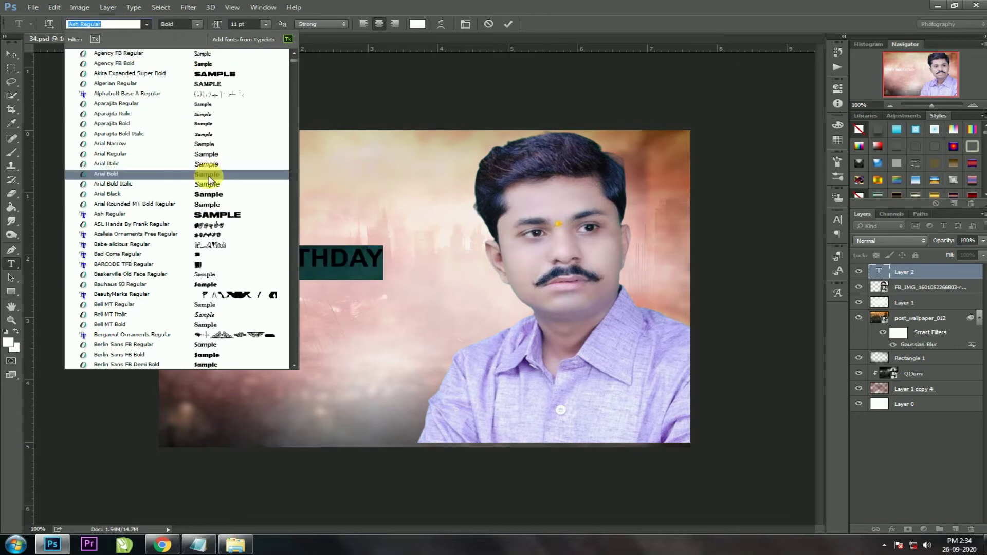
{"action": "left_click", "coordinate": [209, 174]}
{"action": "left_click", "coordinate": [200, 25]}
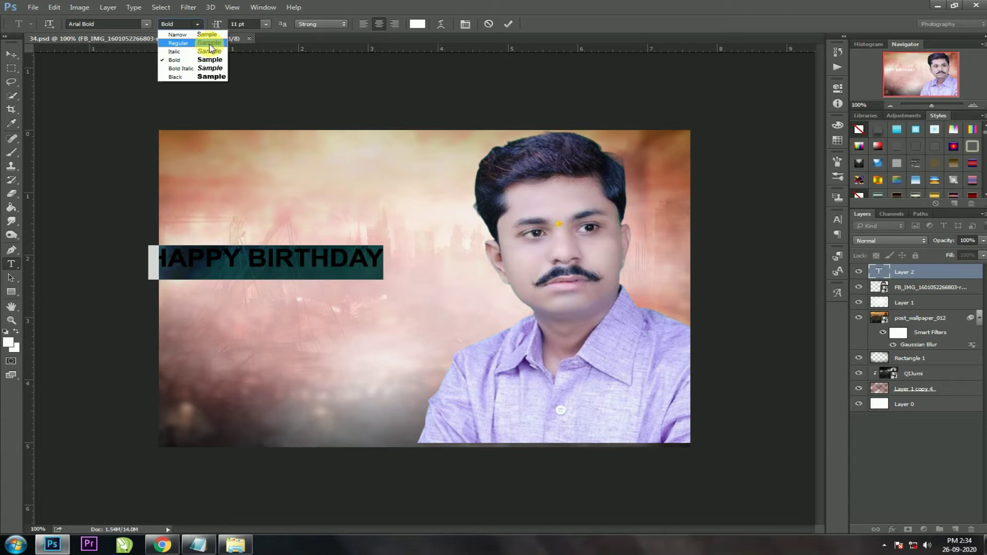
{"action": "left_click", "coordinate": [210, 43]}
{"action": "left_click", "coordinate": [11, 53]}
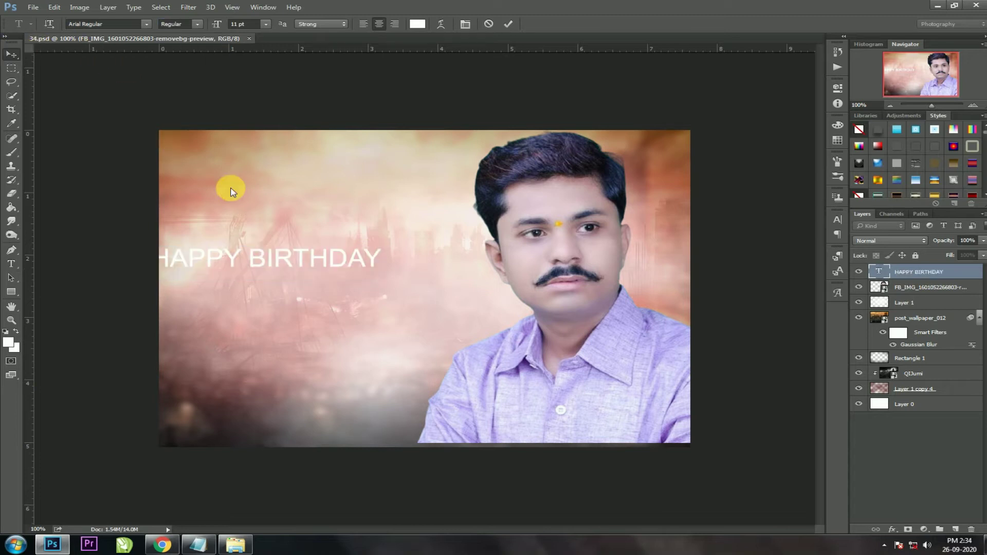
{"action": "mouse_move", "coordinate": [261, 254]}
{"action": "left_mouse_down"}
{"action": "mouse_move", "coordinate": [322, 248]}
{"action": "mouse_move", "coordinate": [324, 228]}
{"action": "left_mouse_up"}
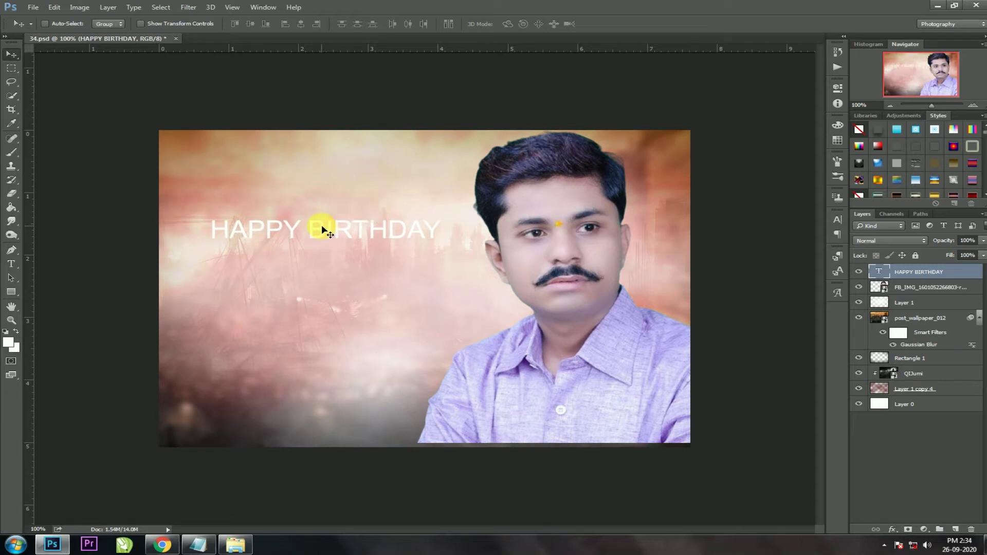
Give the HAPPY BIRTHDAY layer a pure red Color Overlay effect
{"action": "left_click", "coordinate": [893, 529]}
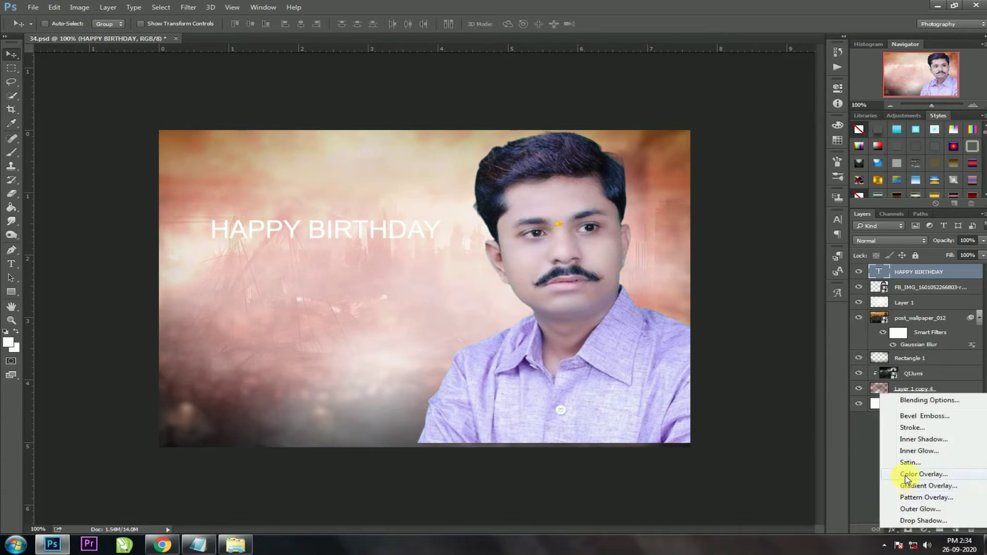
{"action": "left_click", "coordinate": [907, 479]}
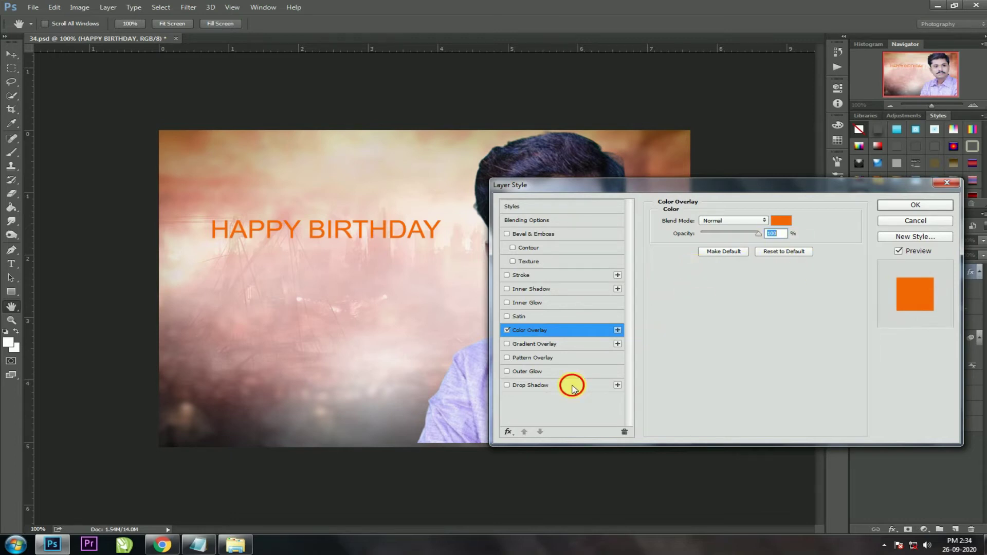
{"action": "left_click", "coordinate": [573, 386]}
{"action": "left_click", "coordinate": [781, 220]}
{"action": "left_click", "coordinate": [638, 368]}
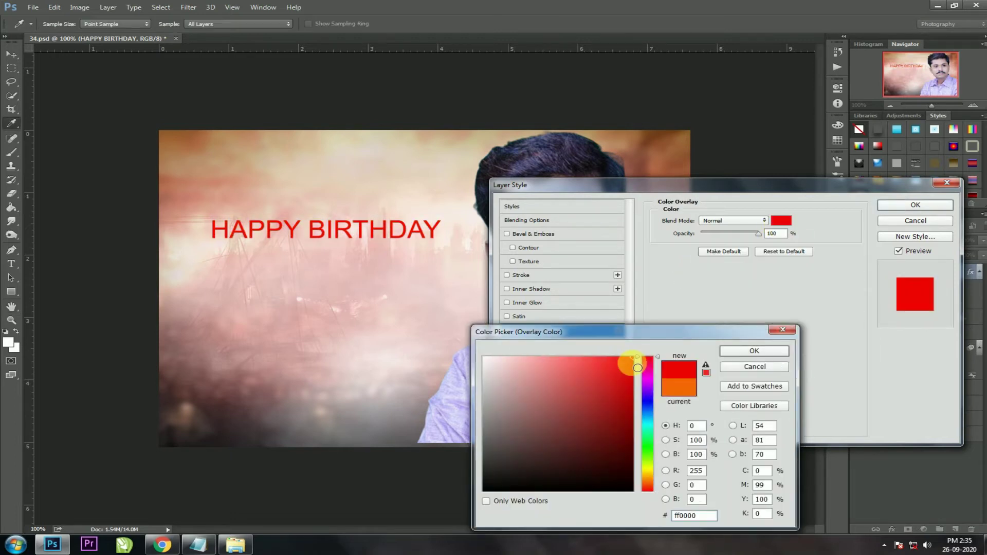
{"action": "left_click", "coordinate": [751, 351]}
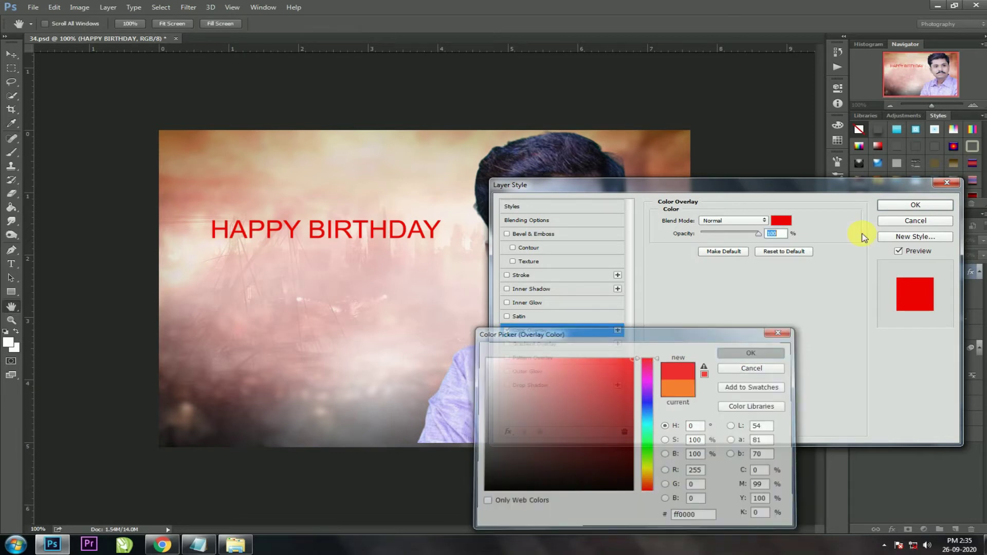
{"action": "key", "text": "Return"}
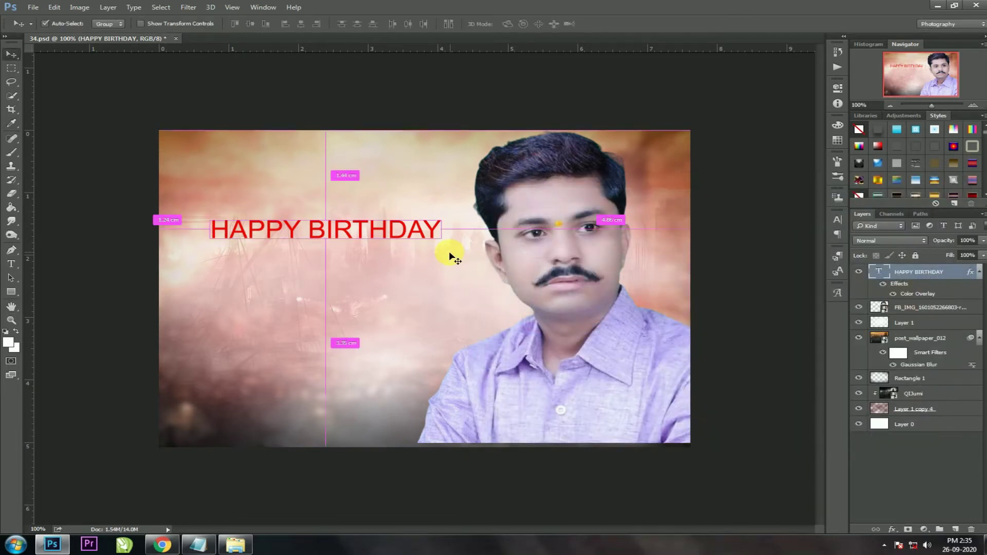
Scale HAPPY BIRTHDAY to about 73% and Alt-drag a duplicate line beneath it
{"action": "key", "text": "ctrl+t"}
{"action": "left_click_drag", "start_coordinate": [441, 247], "coordinate": [410, 242]}
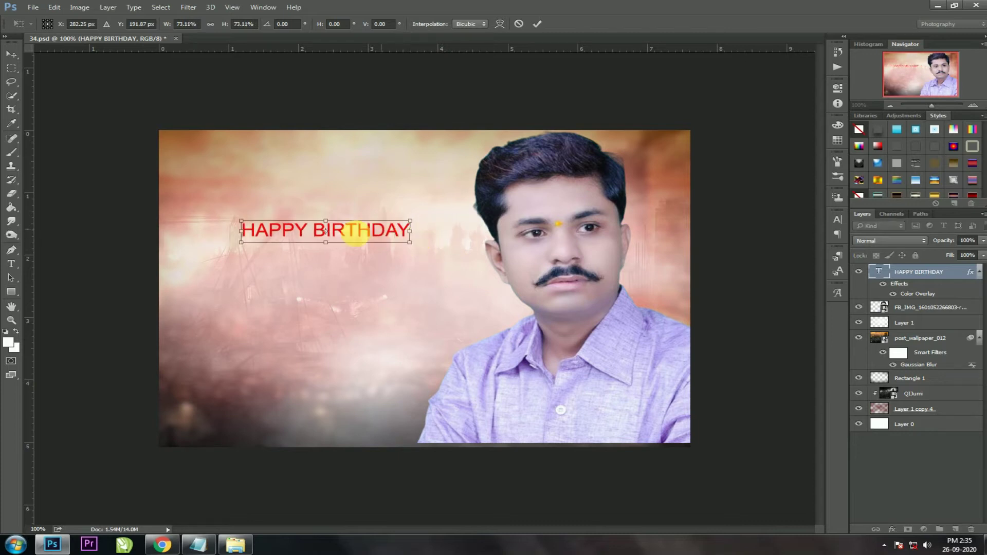
{"action": "key", "text": "Return"}
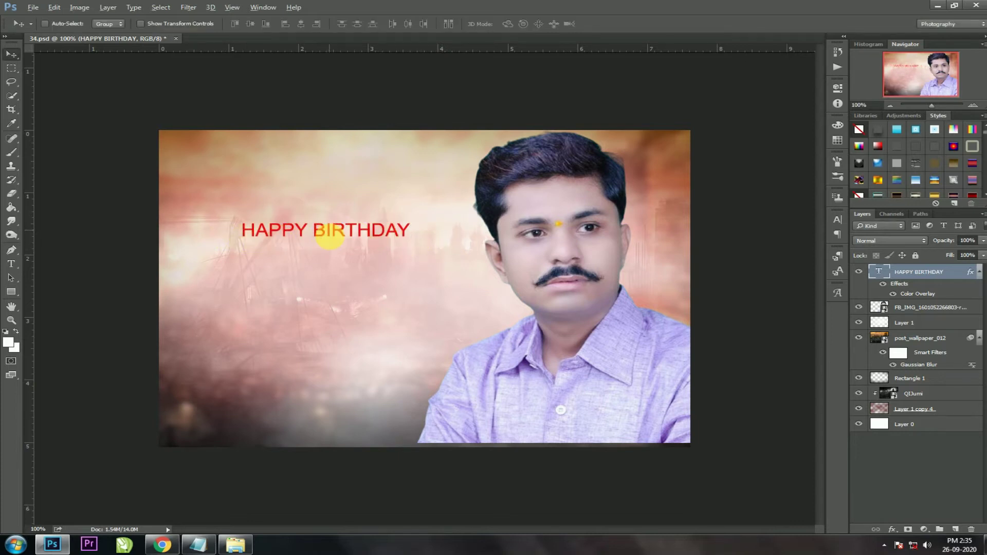
{"action": "left_click_drag", "start_coordinate": [330, 239], "coordinate": [327, 266], "text": "alt"}
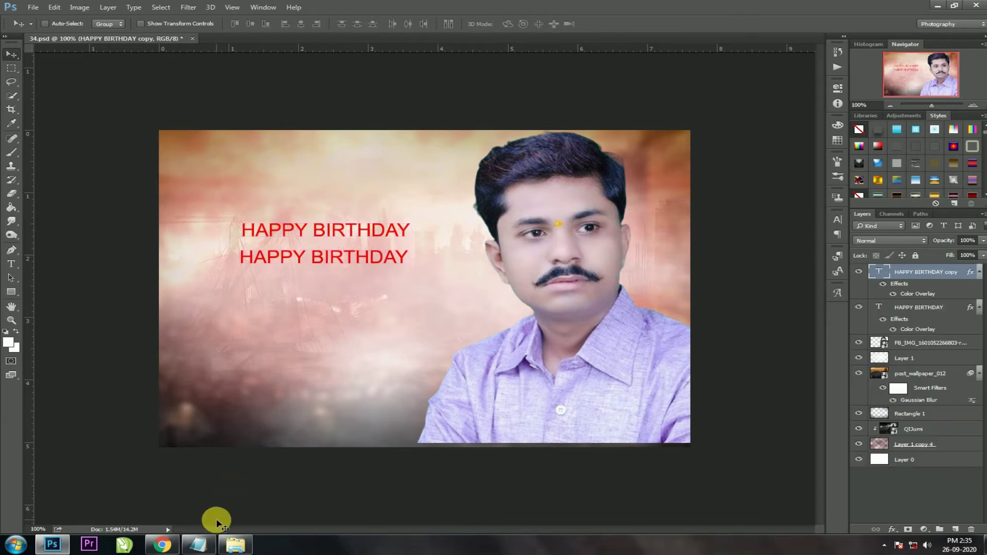
{"action": "left_click", "coordinate": [199, 544]}
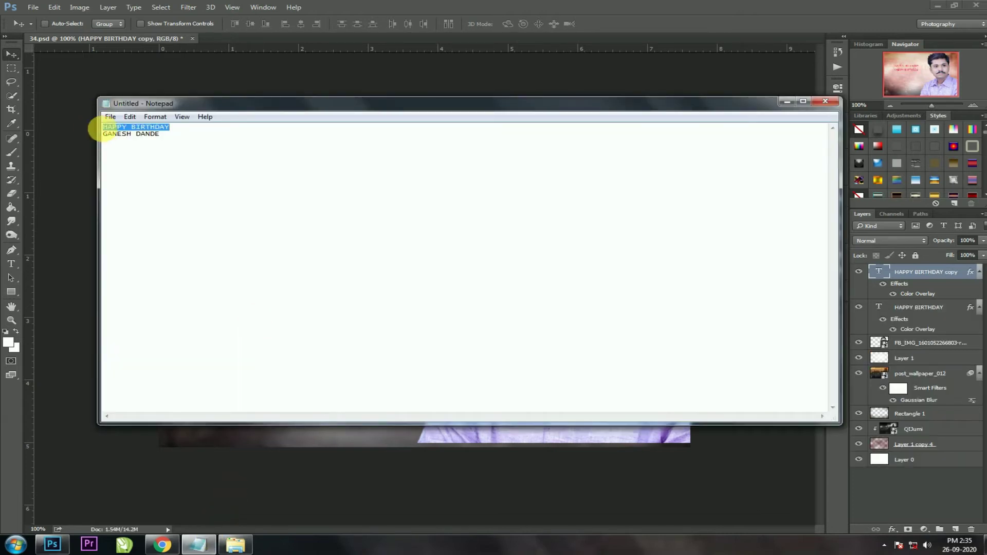
{"action": "left_click_drag", "start_coordinate": [106, 136], "coordinate": [154, 140]}
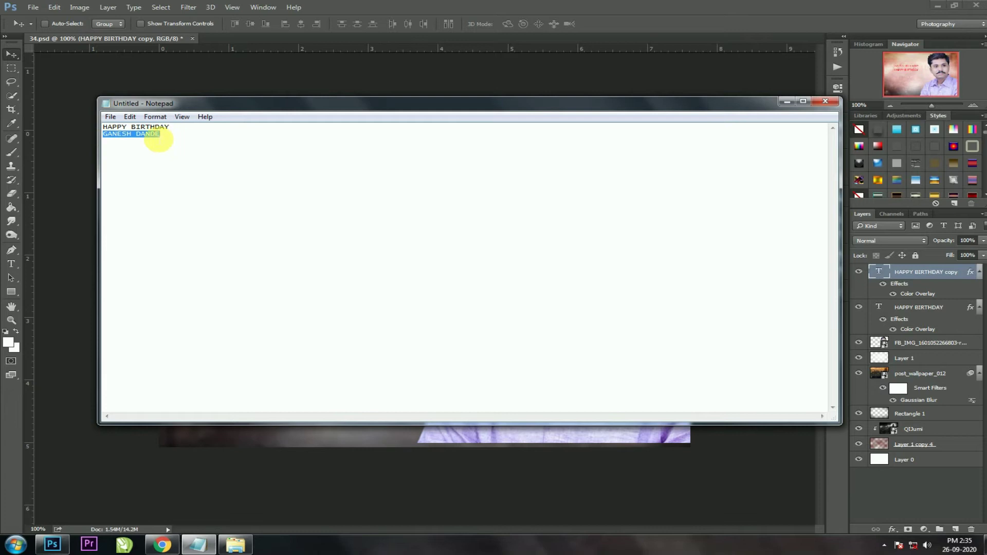
{"action": "right_click", "coordinate": [156, 137]}
{"action": "left_click", "coordinate": [179, 170]}
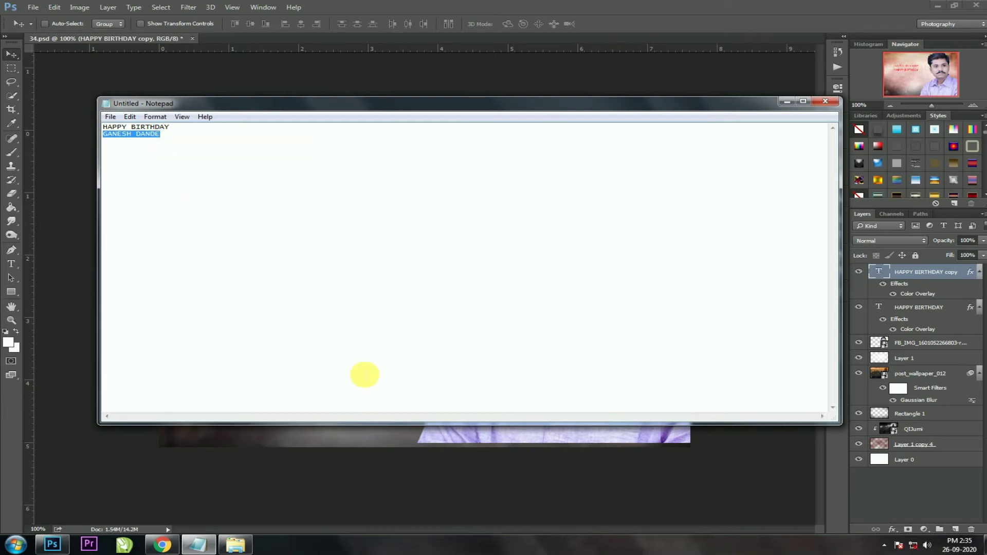
{"action": "left_click", "coordinate": [353, 375]}
{"action": "left_click", "coordinate": [11, 264]}
{"action": "left_click", "coordinate": [284, 261]}
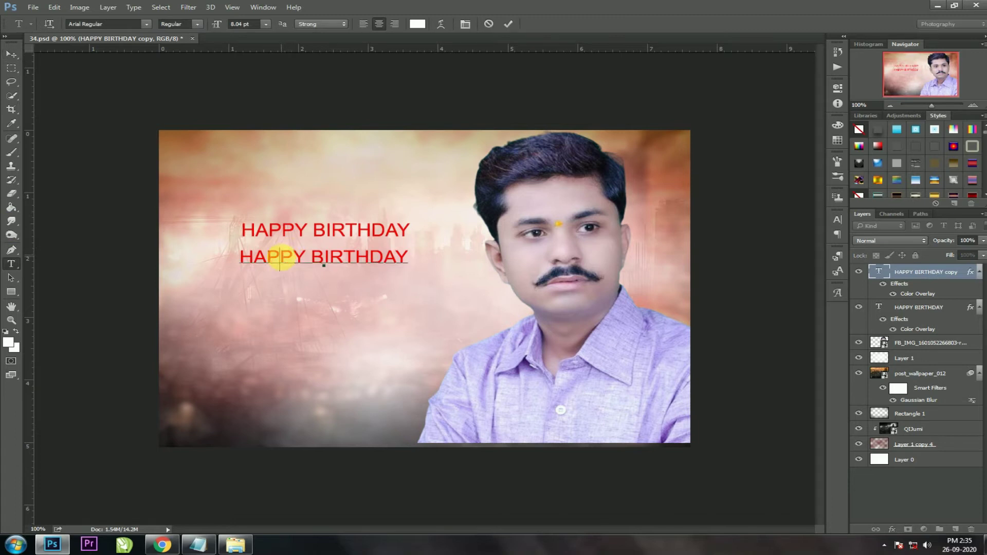
{"action": "key", "text": "ctrl+a"}
{"action": "type", "text": "GANESH DANDE"}
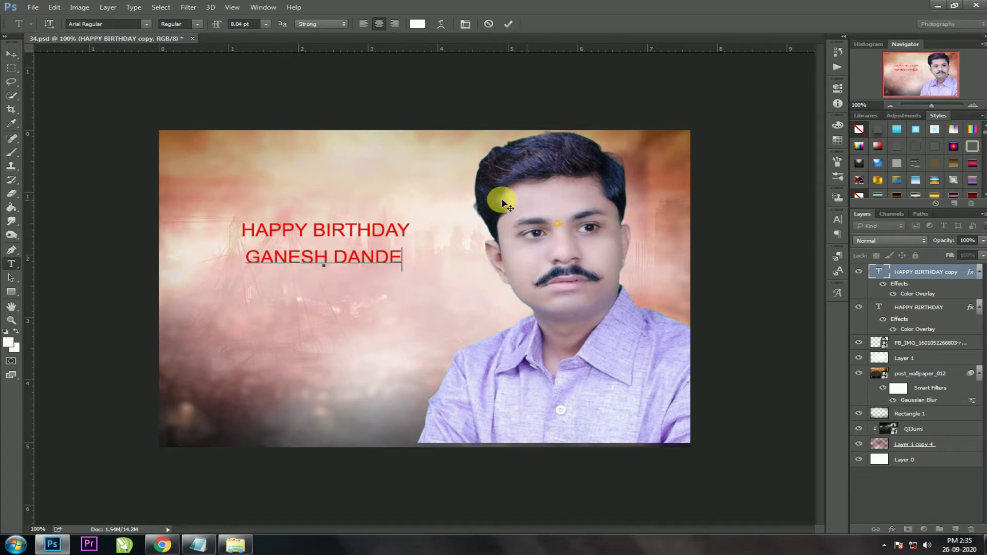
{"action": "key", "text": "ctrl+a"}
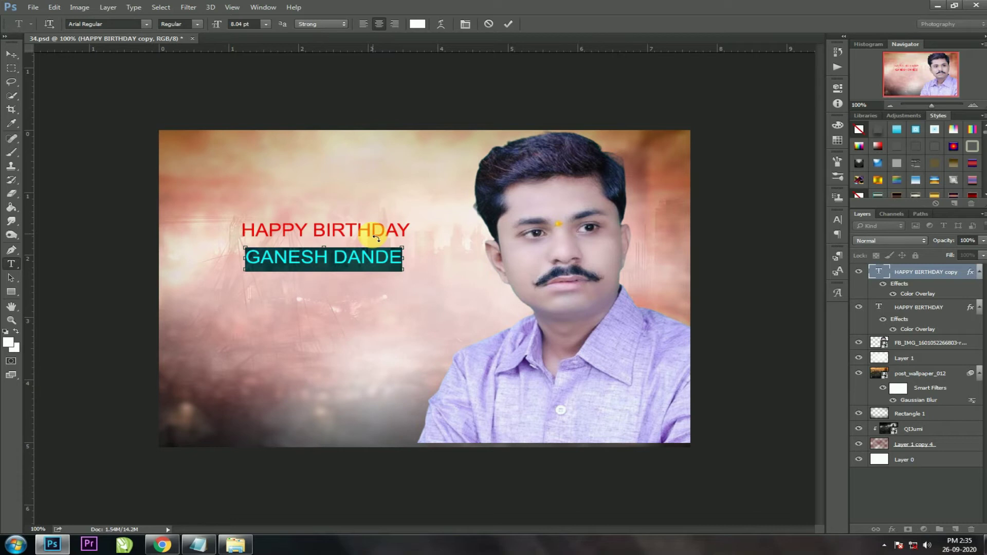
Copy the Bad Coma font file's name from the Downloads folder
{"action": "left_click", "coordinate": [236, 544]}
{"action": "left_click", "coordinate": [334, 105]}
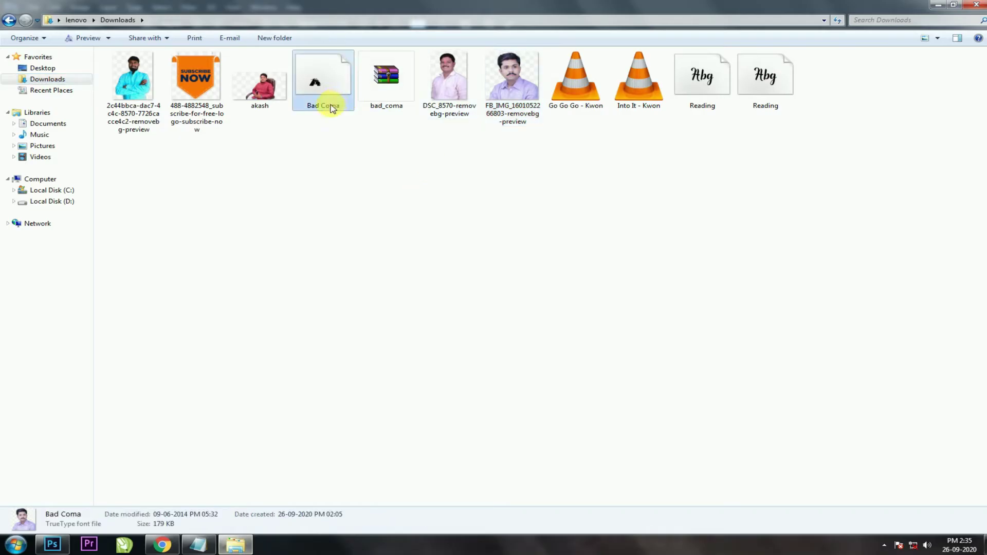
{"action": "right_click", "coordinate": [327, 109]}
{"action": "left_click", "coordinate": [355, 139]}
{"action": "left_click", "coordinate": [51, 544]}
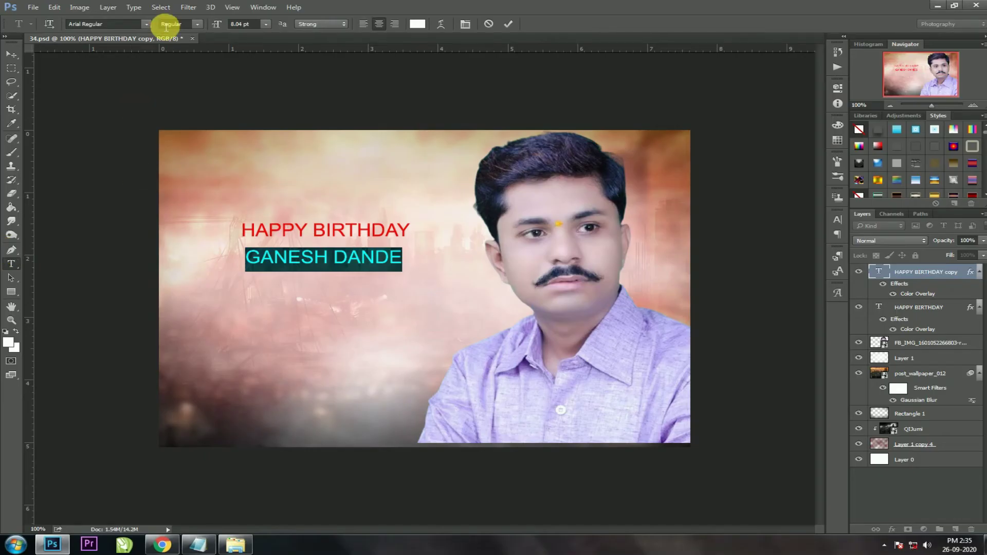
Set GANESH DANDE in the Bad Coma Regular font and commit the text
{"action": "left_click", "coordinate": [148, 25]}
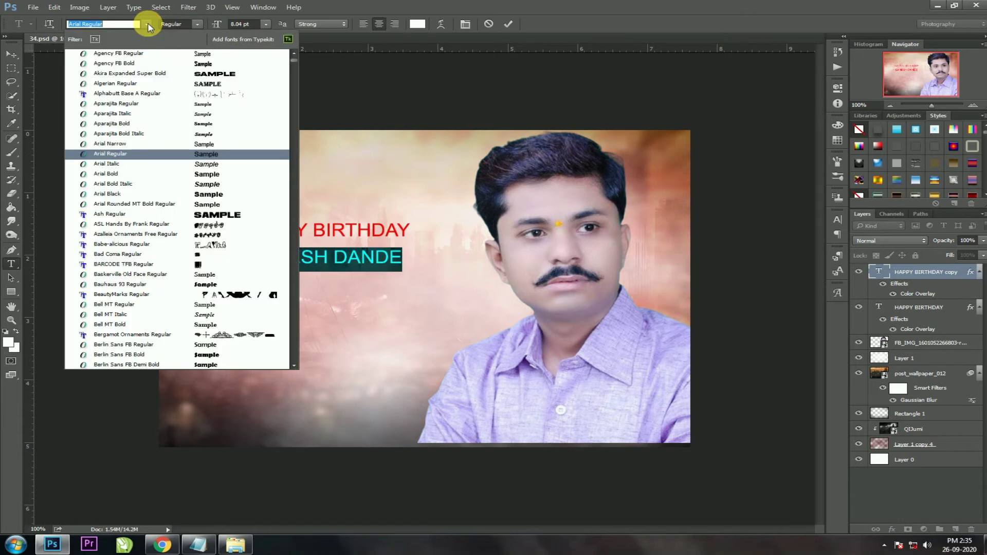
{"action": "type", "text": "bad"}
{"action": "left_click", "coordinate": [156, 46]}
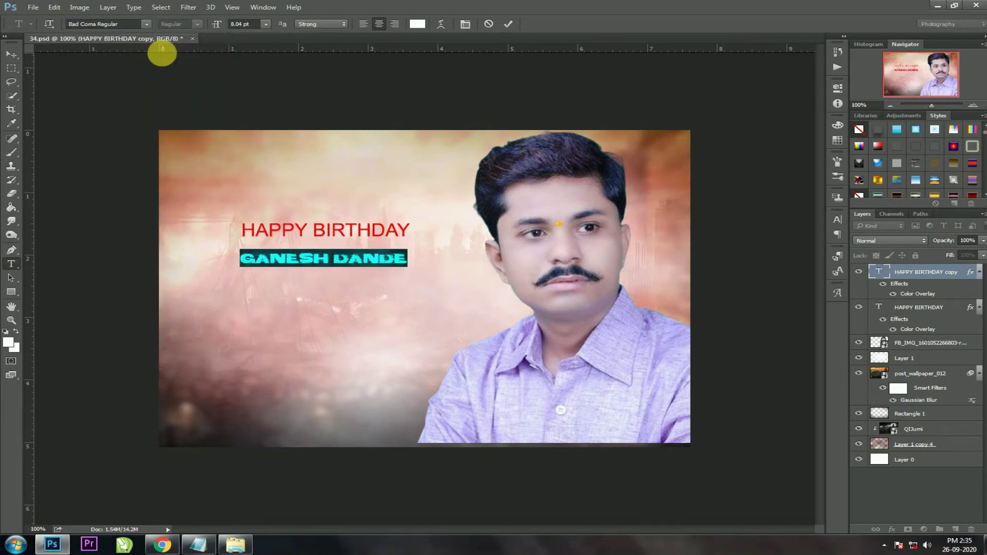
{"action": "key", "text": "ctrl+Return"}
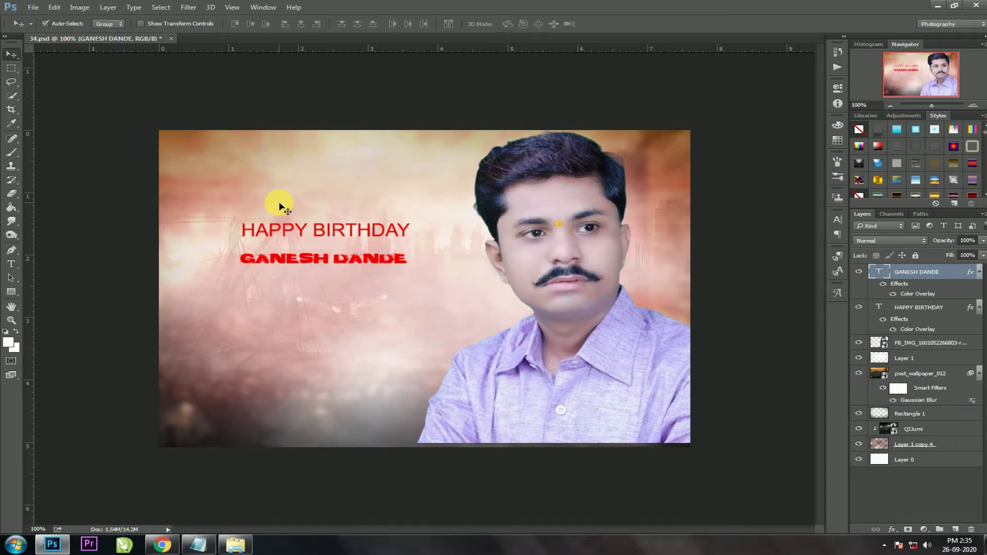
Scale GANESH DANDE up to about 180% and stretch it much taller
{"action": "key", "text": "ctrl+t"}
{"action": "key", "text": "ctrl+semicolon"}
{"action": "left_click_drag", "start_coordinate": [410, 270], "coordinate": [475, 303]}
{"action": "left_click_drag", "start_coordinate": [331, 278], "coordinate": [336, 295]}
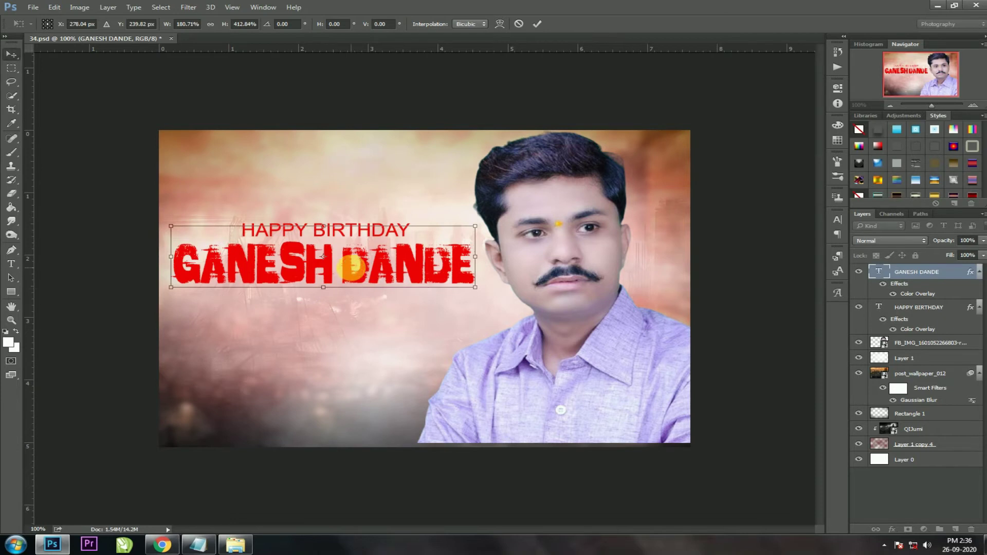
{"action": "double_click", "coordinate": [350, 266]}
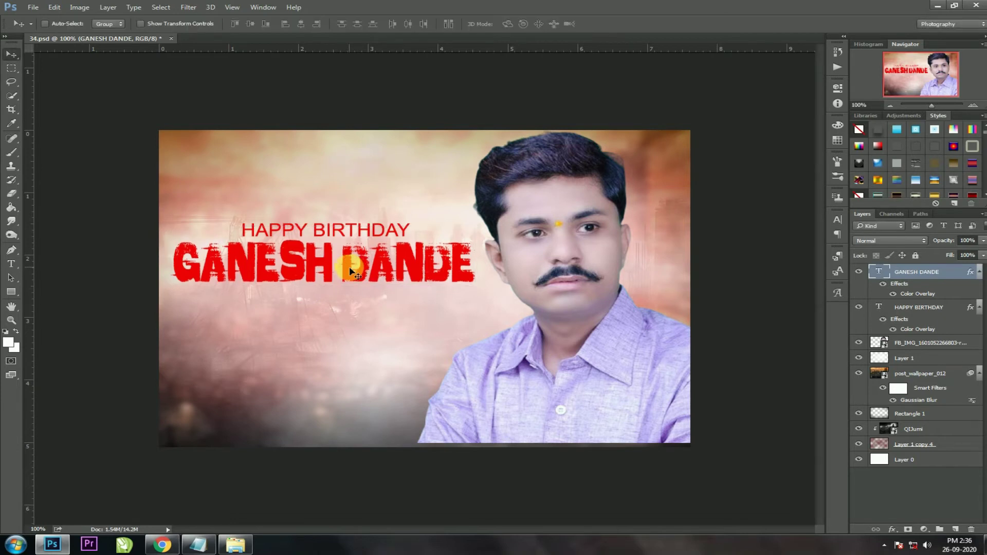
{"action": "key", "text": "b"}
{"action": "left_click", "coordinate": [60, 24]}
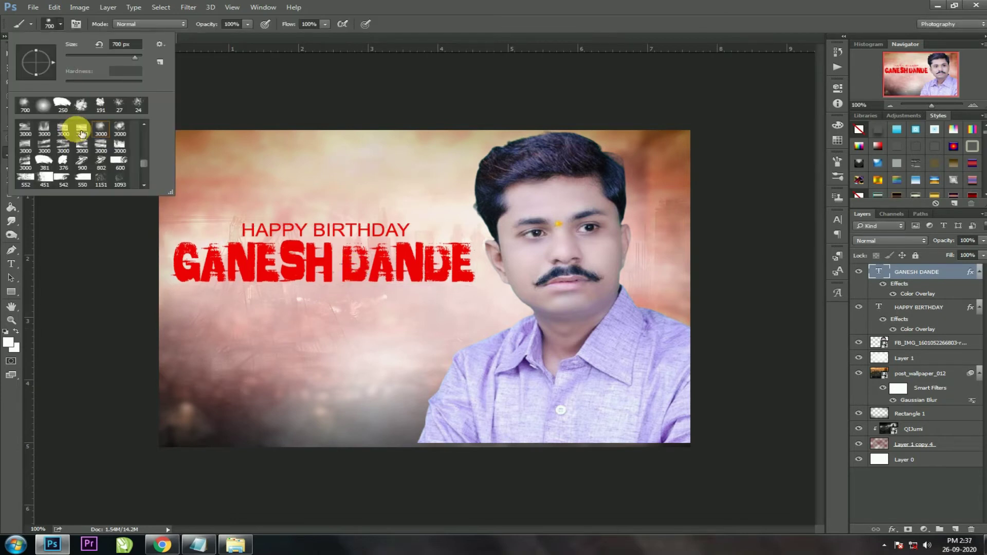
{"action": "scroll", "coordinate": [56, 157], "scroll_direction": "down", "scroll_amount": 1}
{"action": "scroll", "coordinate": [49, 151], "scroll_direction": "down", "scroll_amount": 1}
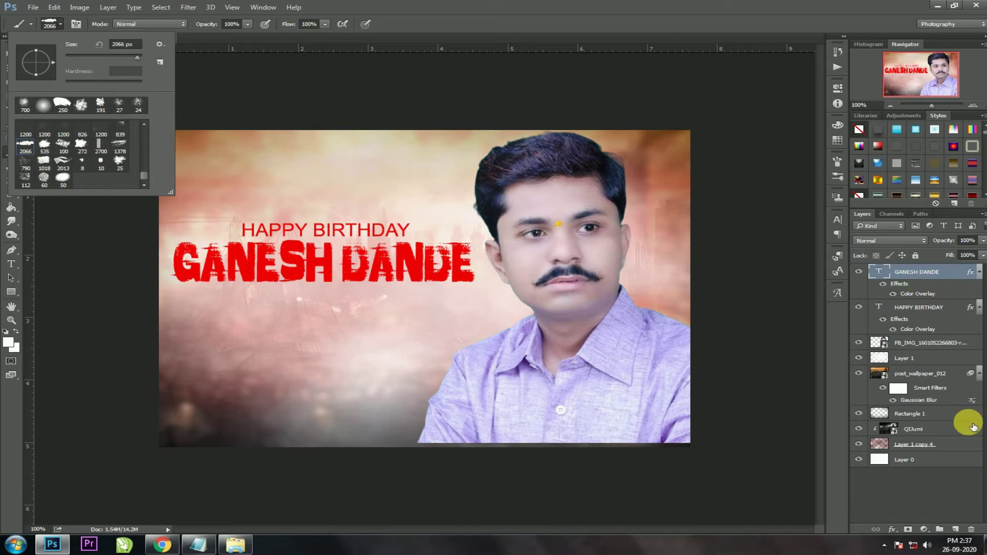
{"action": "left_click", "coordinate": [956, 529]}
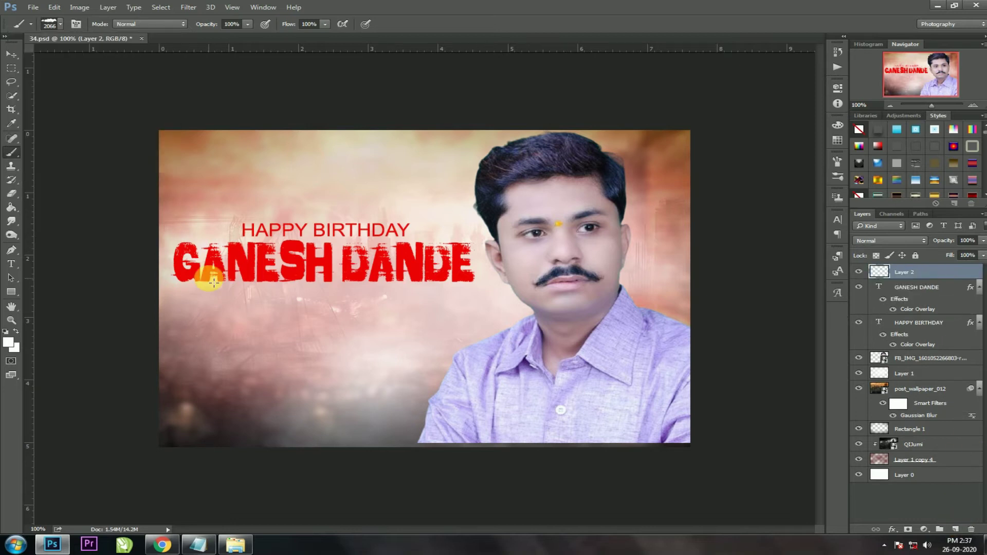
{"action": "left_click", "coordinate": [267, 264]}
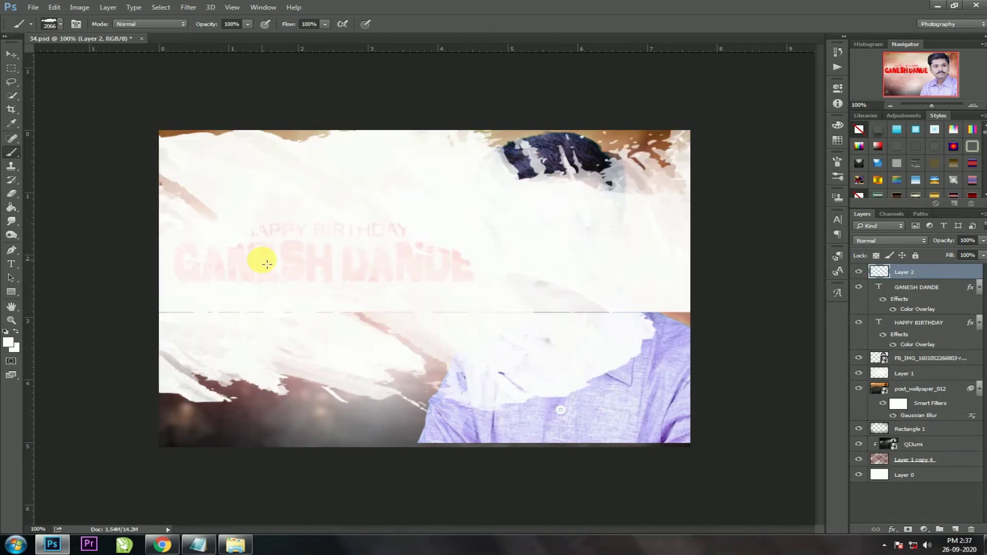
{"action": "key", "text": "ctrl+z"}
{"action": "left_click", "coordinate": [11, 54]}
{"action": "left_click_drag", "start_coordinate": [420, 321], "coordinate": [295, 270]}
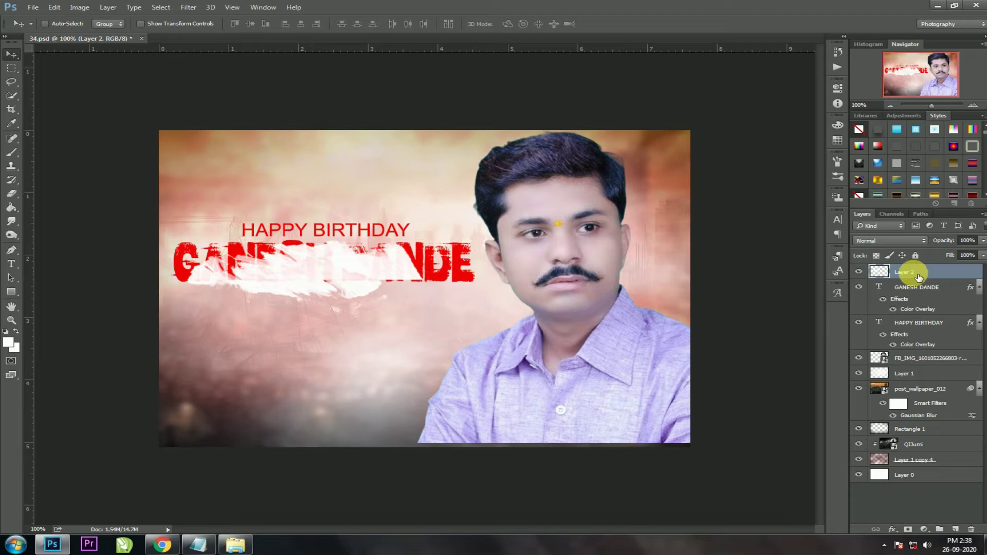
{"action": "mouse_move", "coordinate": [918, 309]}
{"action": "left_mouse_down"}
{"action": "mouse_move", "coordinate": [919, 321]}
{"action": "mouse_move", "coordinate": [908, 319]}
{"action": "left_mouse_up"}
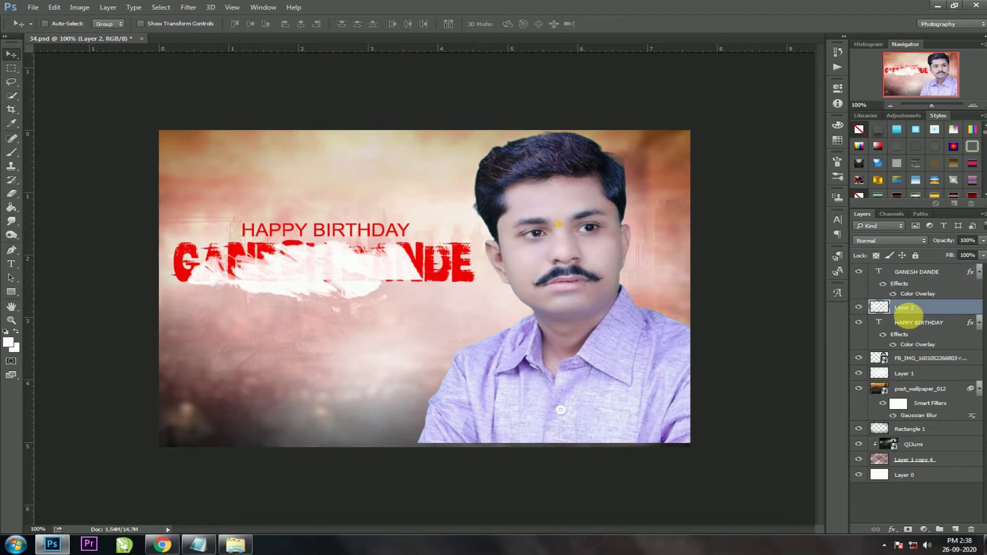
{"action": "key", "text": "ctrl+t"}
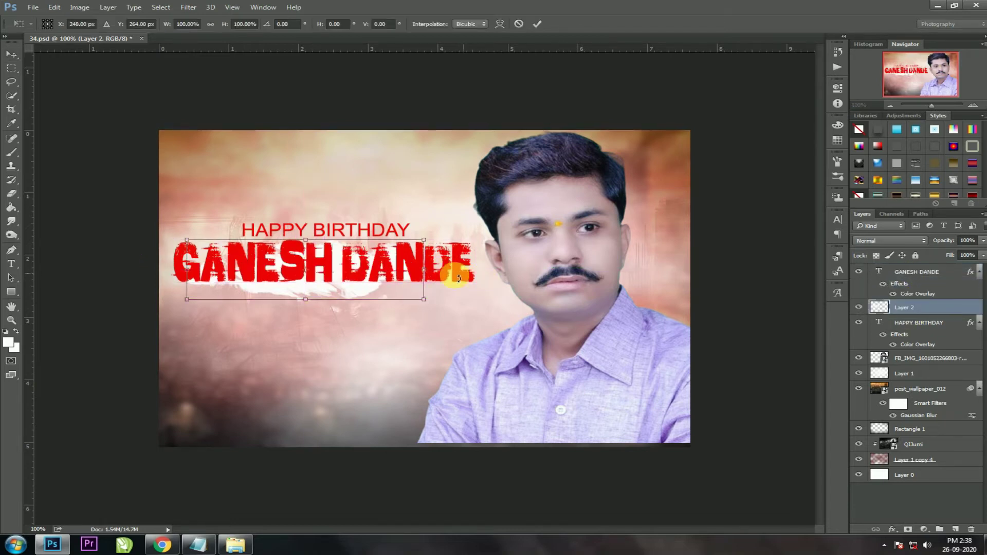
{"action": "left_click_drag", "start_coordinate": [425, 270], "coordinate": [491, 278]}
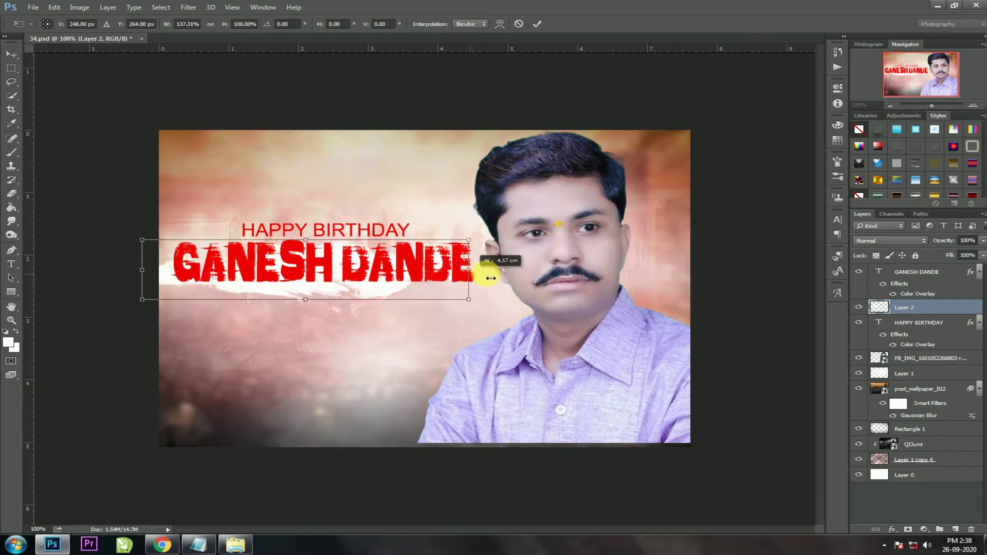
{"action": "double_click", "coordinate": [415, 262]}
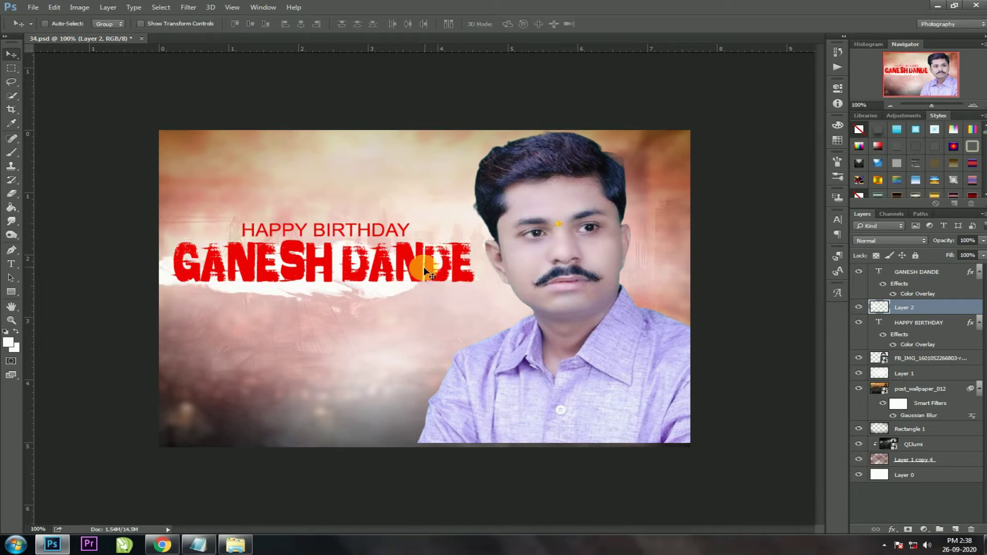
{"action": "left_click", "coordinate": [892, 529]}
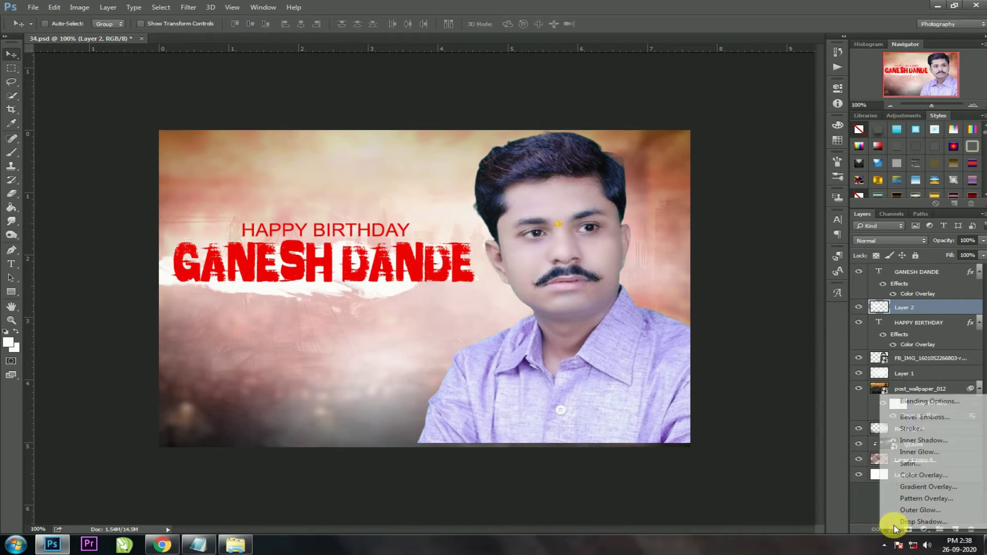
{"action": "left_click", "coordinate": [908, 477]}
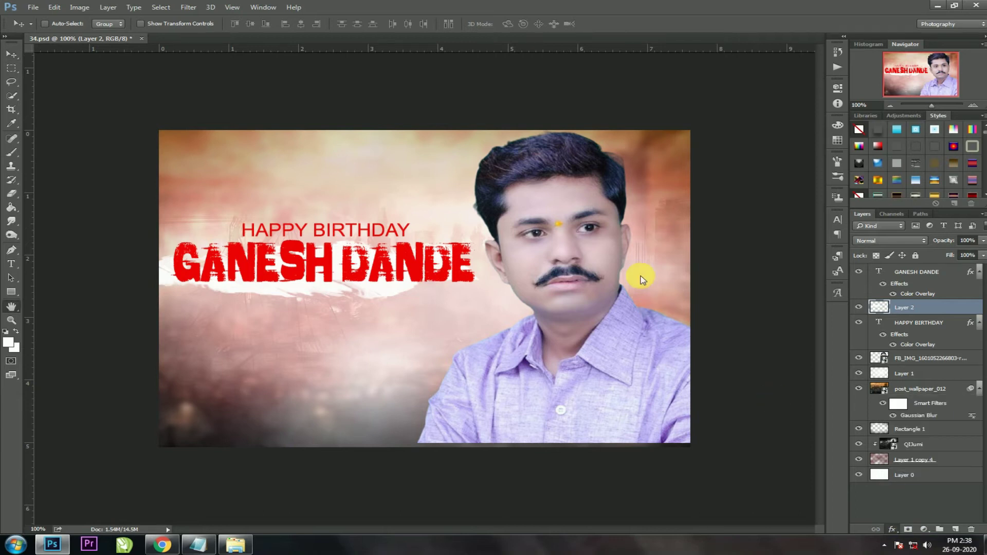
Set the splash's Color Overlay to dark red and confirm it
{"action": "left_click", "coordinate": [780, 220]}
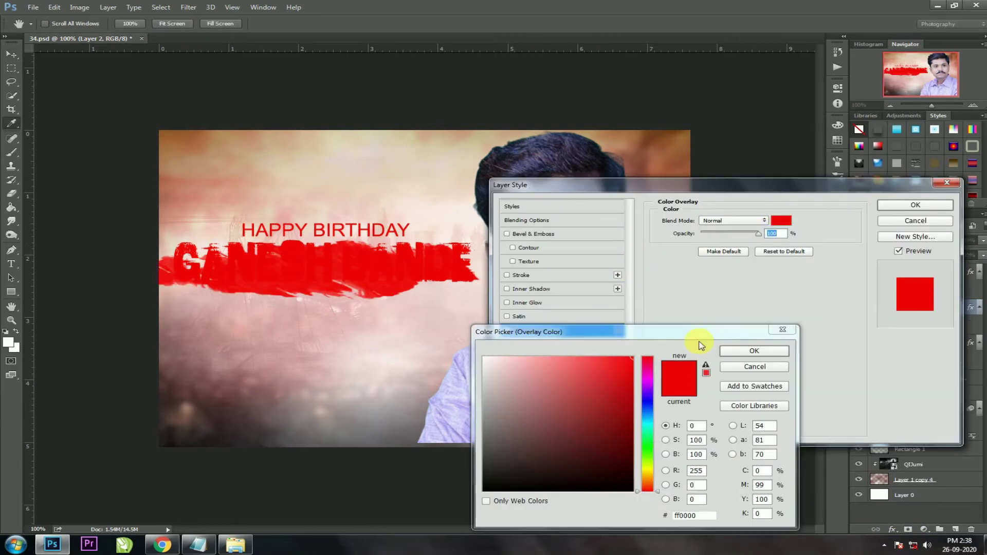
{"action": "left_click_drag", "start_coordinate": [628, 393], "coordinate": [637, 436]}
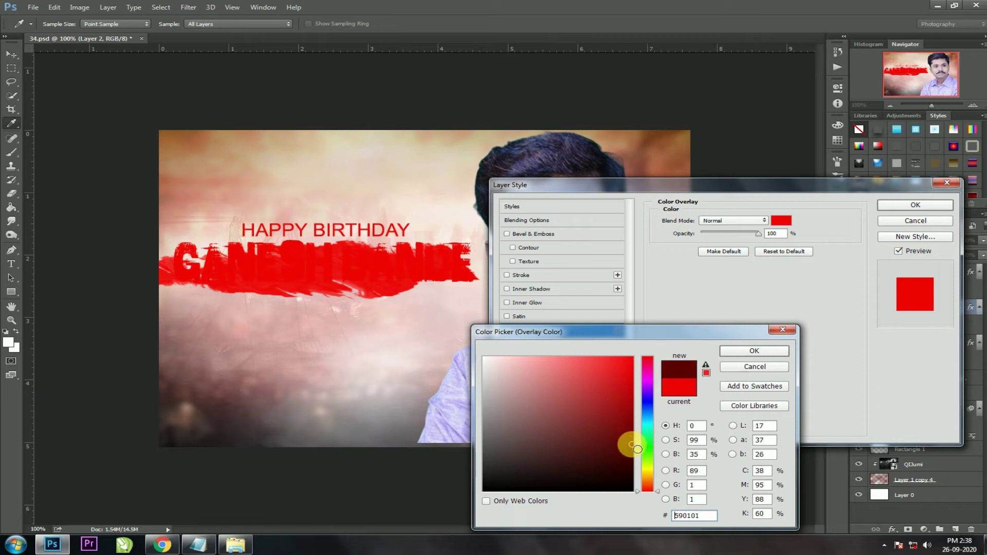
{"action": "key", "text": "Return"}
{"action": "key", "text": "Return"}
Nudge HAPPY BIRTHDAY slightly lower, then select the GANESH DANDE layer
{"action": "left_click", "coordinate": [904, 273]}
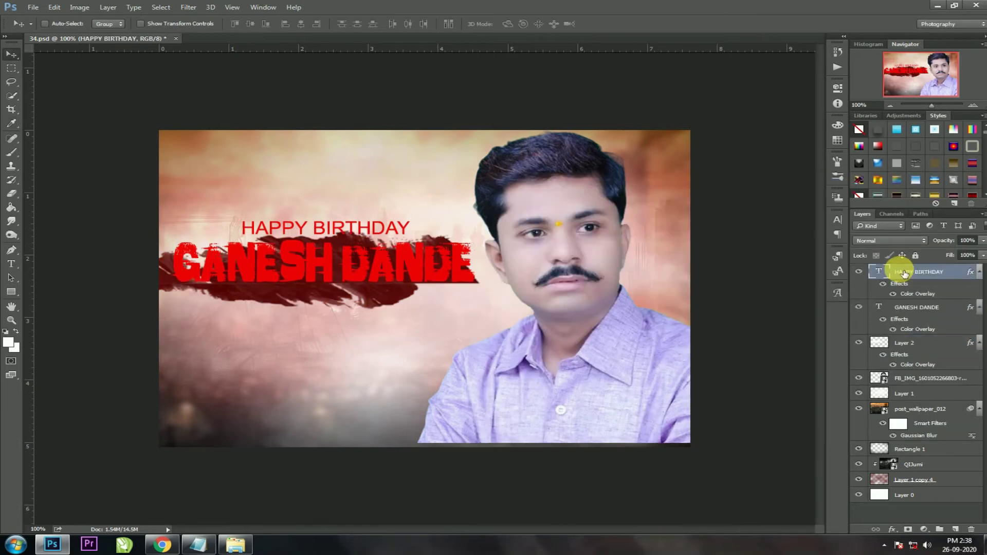
{"action": "key", "text": "Down"}
{"action": "key", "text": "Down"}
{"action": "key", "text": "Down"}
{"action": "key", "text": "Down"}
{"action": "key", "text": "Down"}
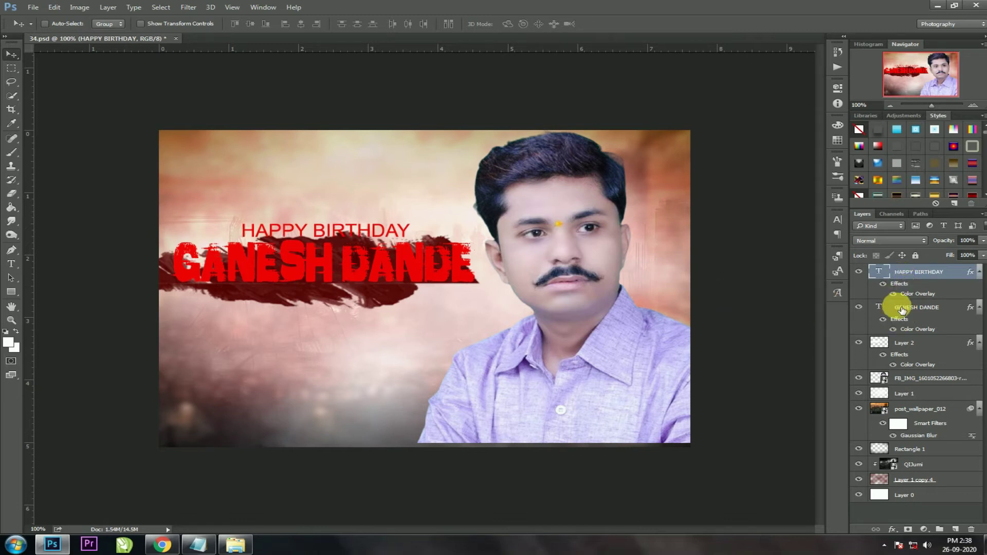
{"action": "left_click", "coordinate": [902, 308]}
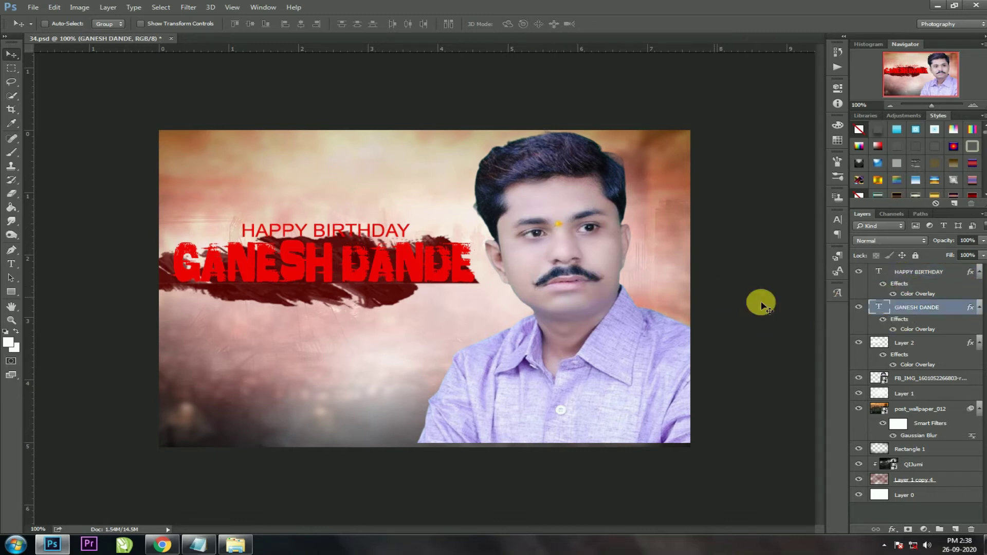
In Chrome, scroll the Google Images texture results to find the blue grunge texture
{"action": "left_click", "coordinate": [163, 544]}
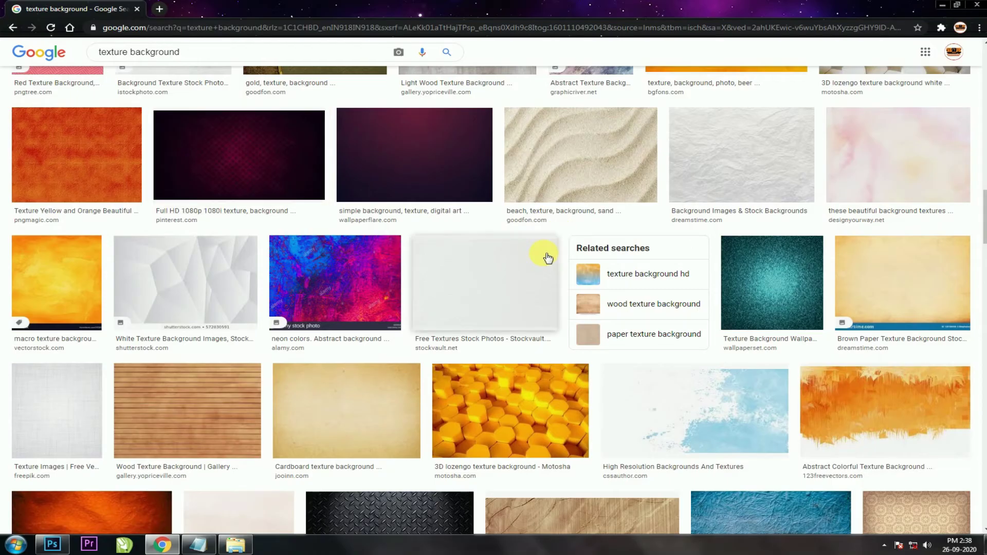
{"action": "scroll", "coordinate": [548, 258], "scroll_direction": "up", "scroll_amount": 3}
{"action": "scroll", "coordinate": [547, 257], "scroll_direction": "up", "scroll_amount": 1}
{"action": "scroll", "coordinate": [547, 257], "scroll_direction": "up", "scroll_amount": 5}
{"action": "scroll", "coordinate": [545, 255], "scroll_direction": "up", "scroll_amount": 1}
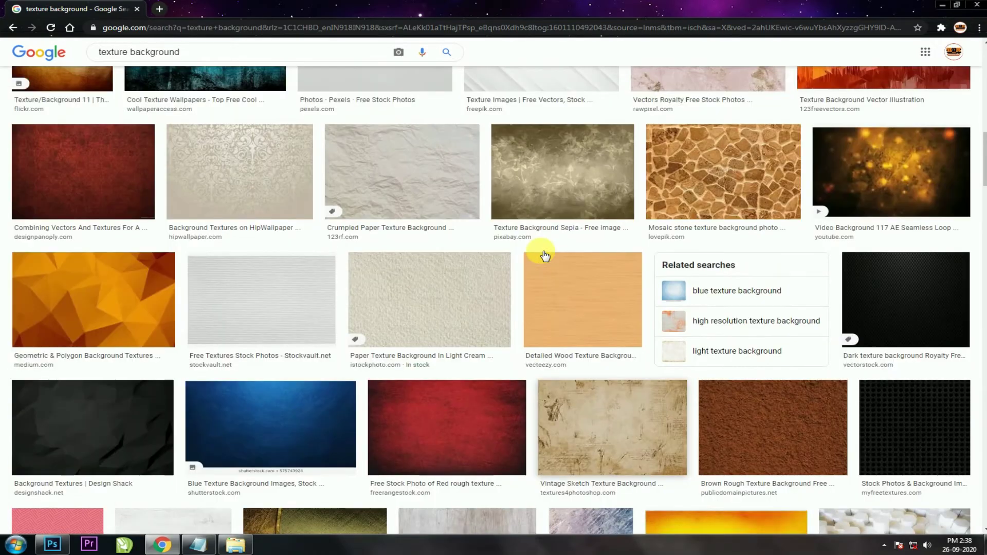
{"action": "scroll", "coordinate": [544, 255], "scroll_direction": "up", "scroll_amount": 1}
{"action": "scroll", "coordinate": [538, 251], "scroll_direction": "up", "scroll_amount": 2}
{"action": "scroll", "coordinate": [538, 252], "scroll_direction": "up", "scroll_amount": 2}
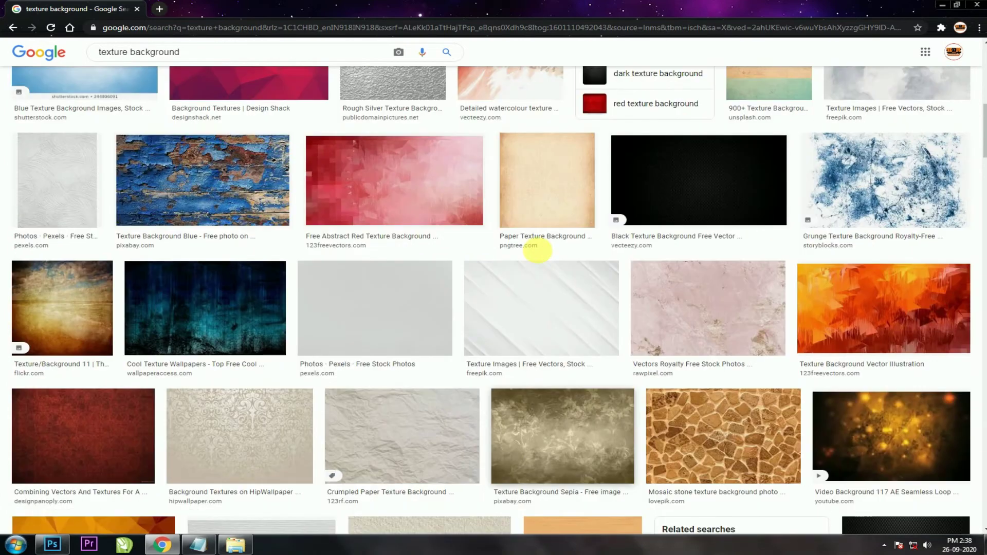
{"action": "scroll", "coordinate": [537, 251], "scroll_direction": "up", "scroll_amount": 1}
{"action": "scroll", "coordinate": [537, 251], "scroll_direction": "up", "scroll_amount": 1}
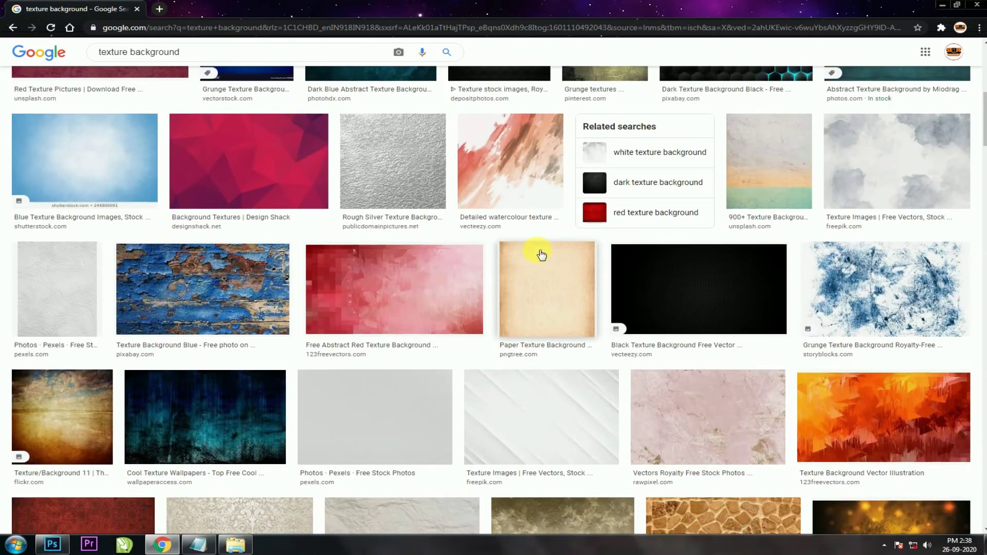
{"action": "scroll", "coordinate": [541, 254], "scroll_direction": "up", "scroll_amount": 1}
{"action": "scroll", "coordinate": [539, 253], "scroll_direction": "up", "scroll_amount": 2}
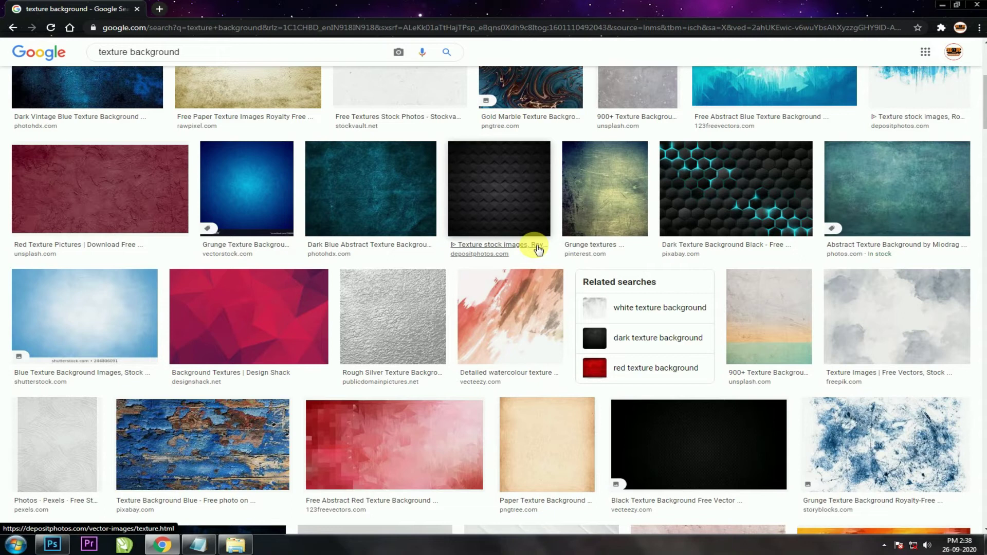
{"action": "scroll", "coordinate": [535, 249], "scroll_direction": "down", "scroll_amount": 2}
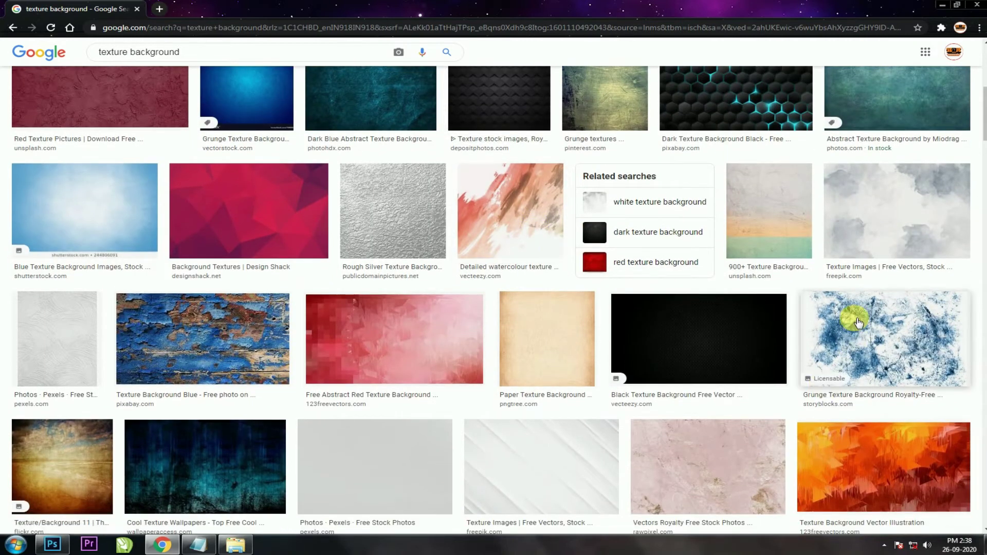
Copy the blue grunge Storyblocks texture image and go back to the Photoshop banner
{"action": "left_click", "coordinate": [856, 321]}
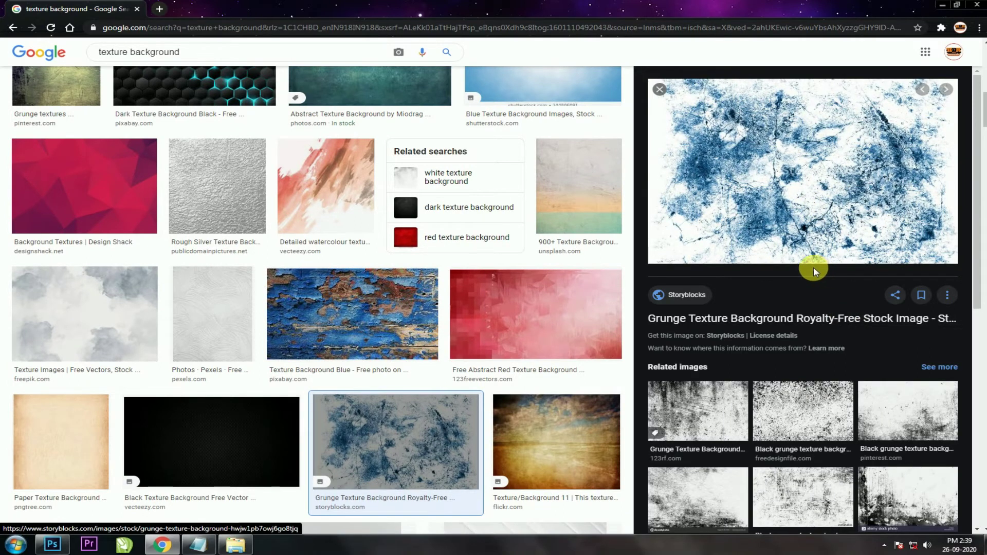
{"action": "mouse_move", "coordinate": [802, 171]}
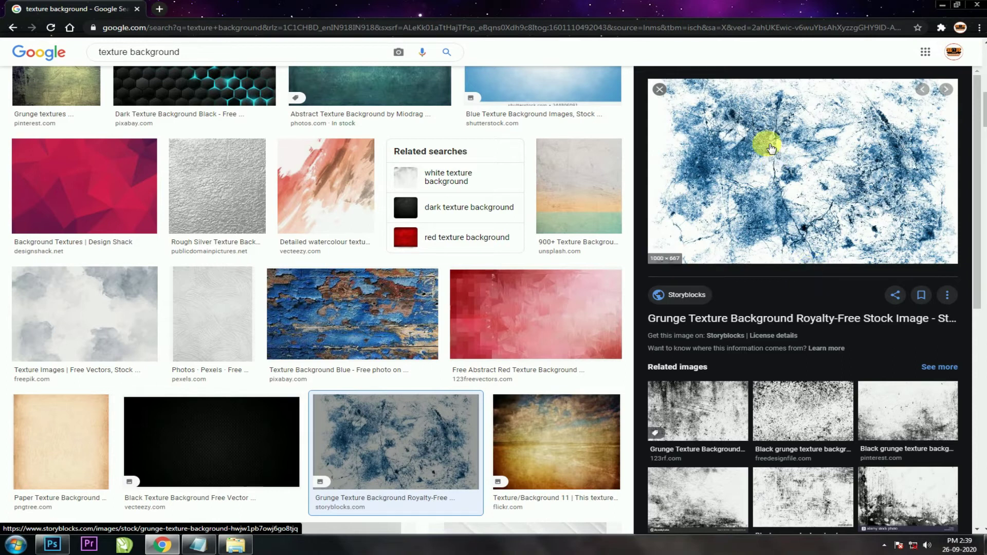
{"action": "right_click", "coordinate": [771, 149]}
{"action": "left_click", "coordinate": [811, 253]}
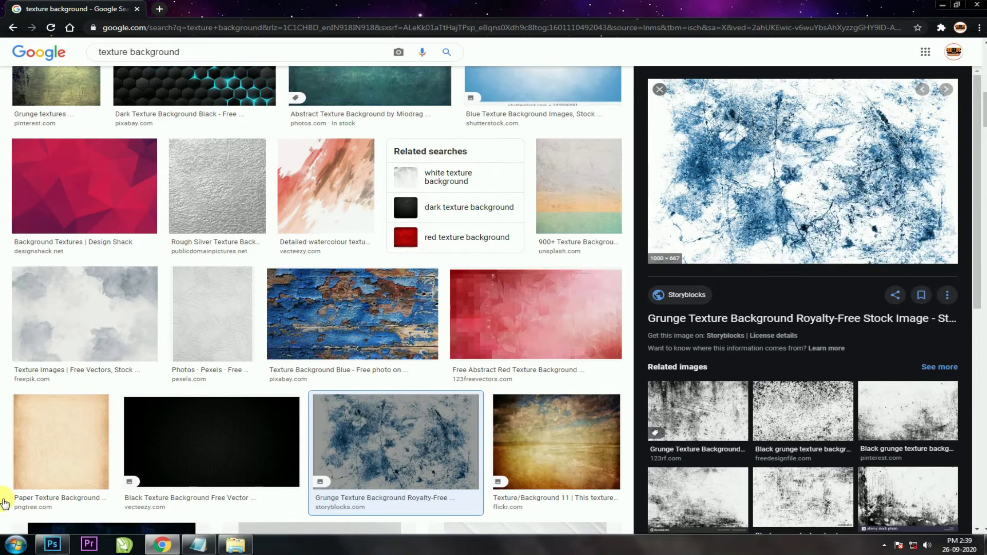
{"action": "left_click", "coordinate": [52, 544]}
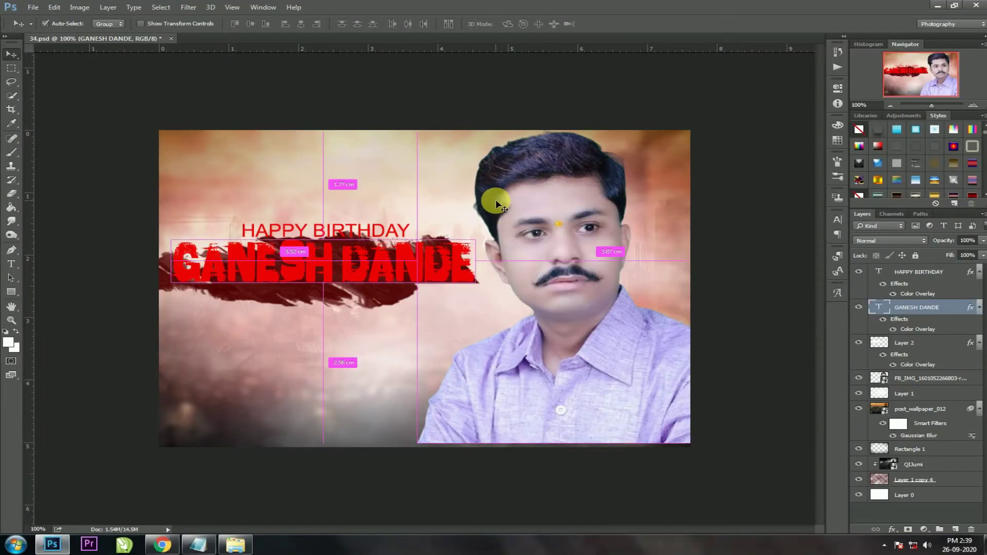
Paste the blue grunge texture as Layer 3, trying a resize then cancelling it
{"action": "key", "text": "ctrl+v"}
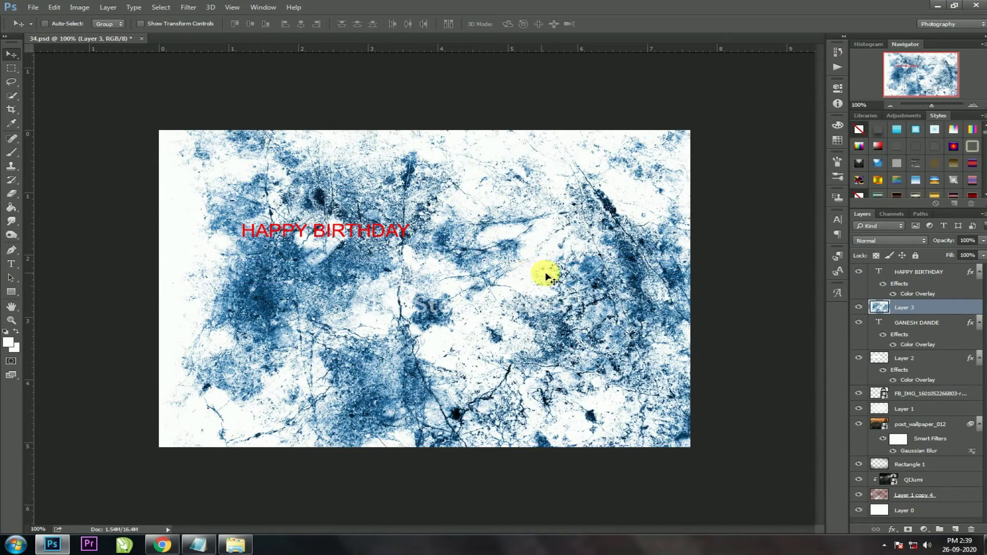
{"action": "key", "text": "ctrl"}
{"action": "key", "text": "ctrl+t"}
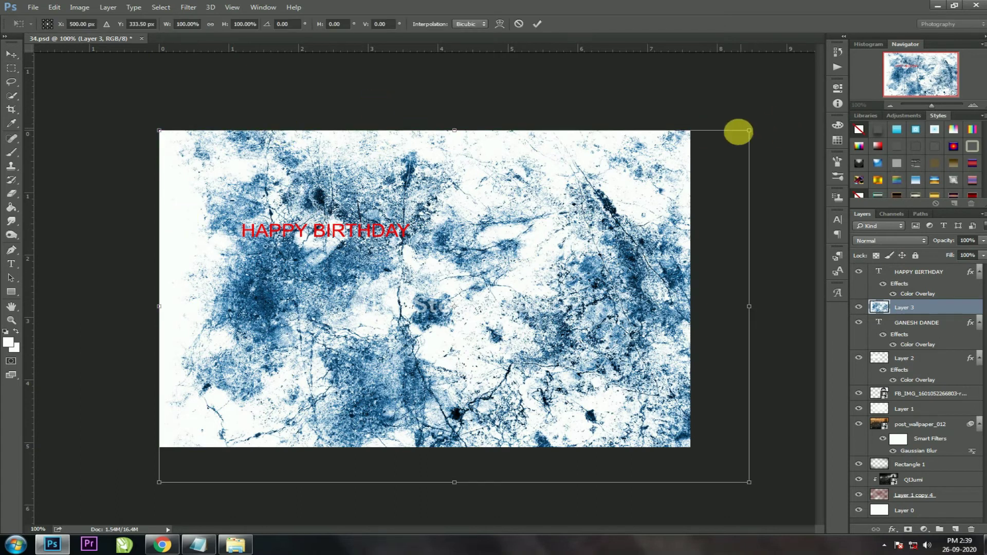
{"action": "left_click_drag", "start_coordinate": [750, 131], "coordinate": [474, 277]}
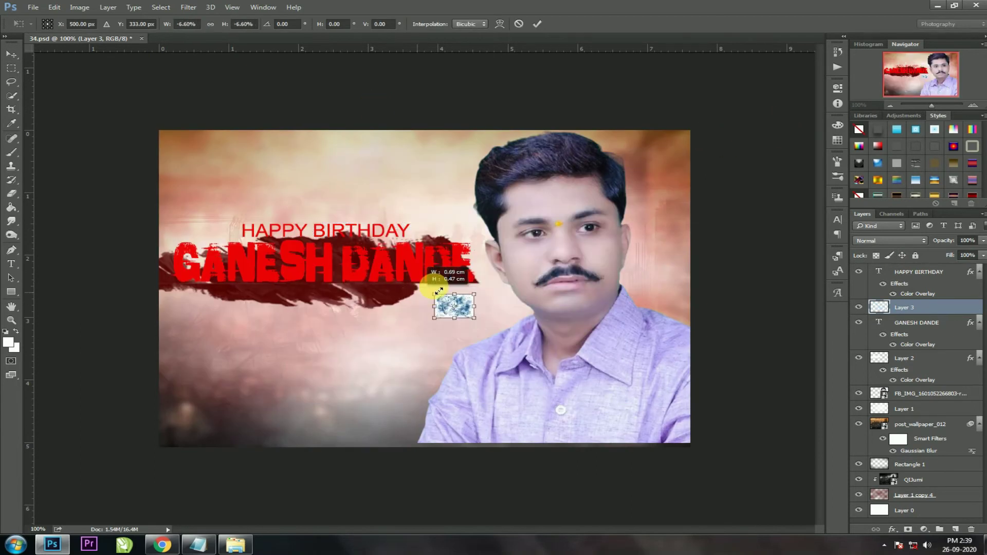
{"action": "left_click_drag", "start_coordinate": [474, 278], "coordinate": [495, 249]}
{"action": "left_click_drag", "start_coordinate": [466, 322], "coordinate": [299, 273]}
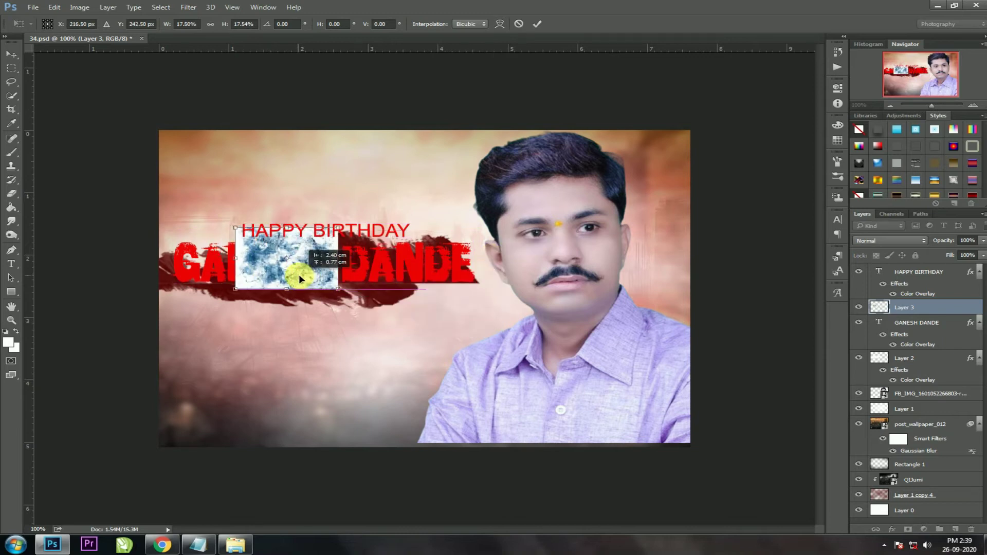
{"action": "key", "text": "Escape"}
{"action": "left_click", "coordinate": [918, 323]}
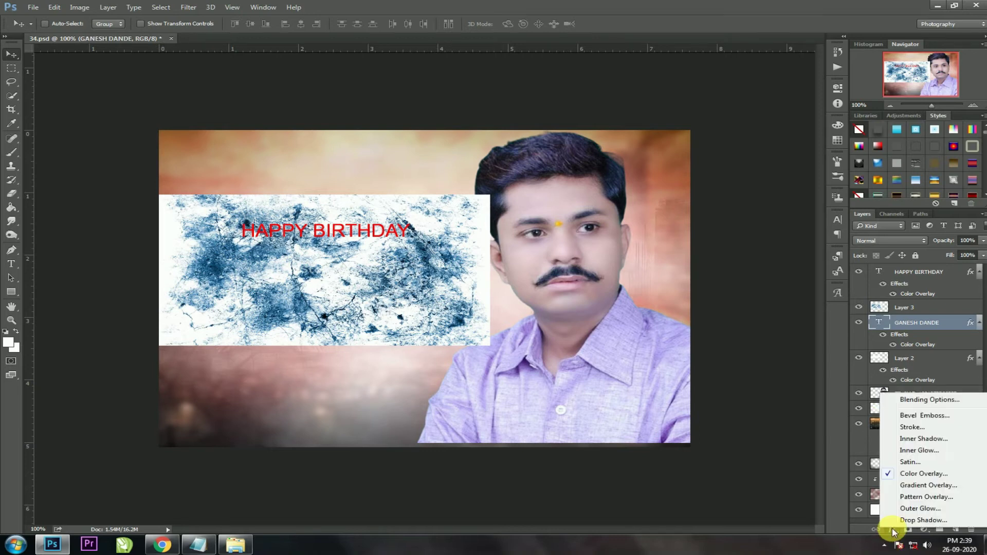
{"action": "left_click", "coordinate": [822, 443]}
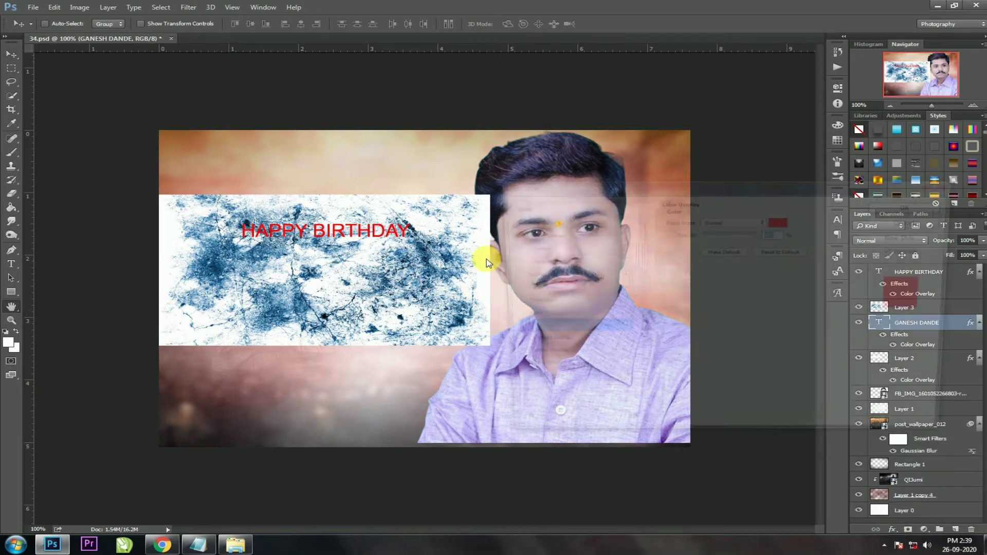
{"action": "left_click", "coordinate": [507, 330]}
{"action": "left_click", "coordinate": [915, 205]}
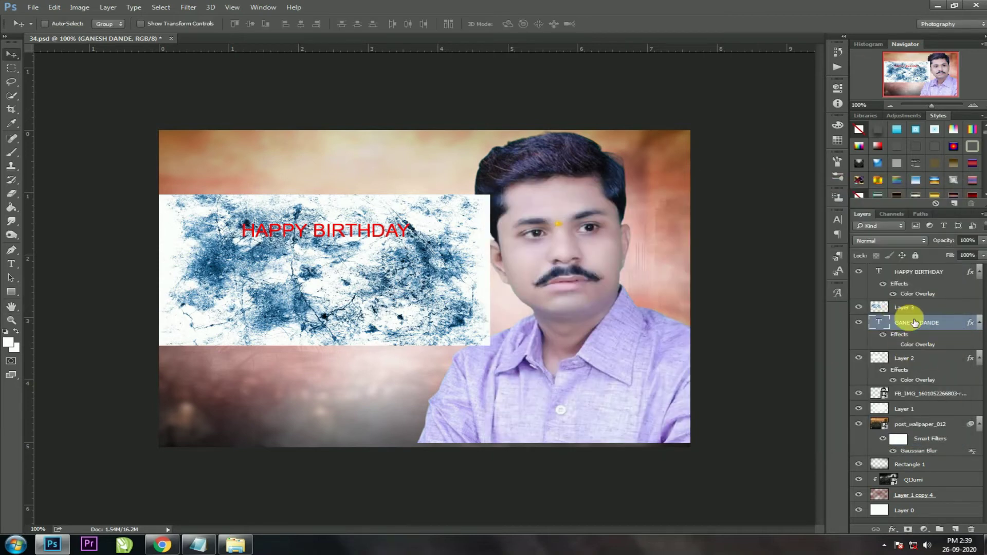
{"action": "left_click", "coordinate": [907, 307]}
{"action": "right_click", "coordinate": [926, 308]}
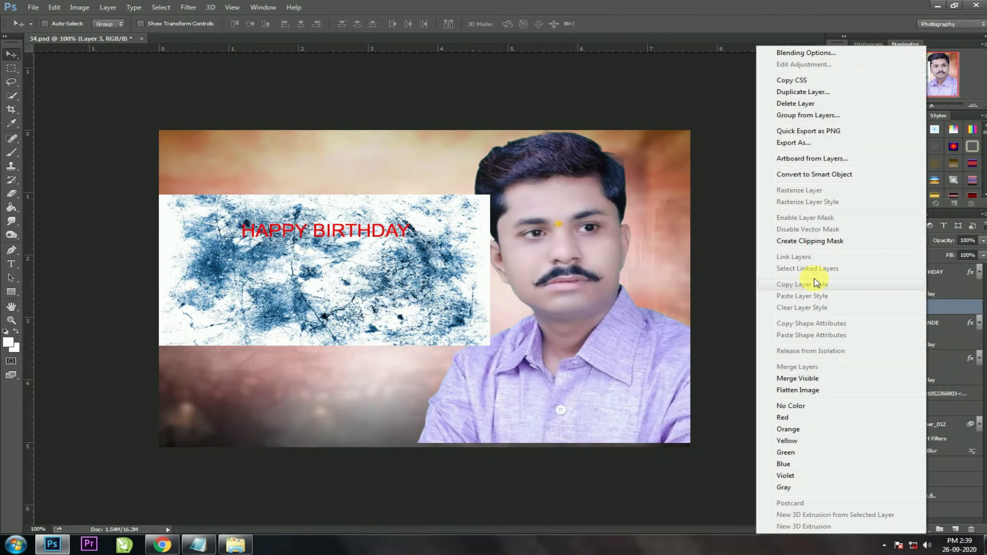
{"action": "left_click", "coordinate": [786, 241]}
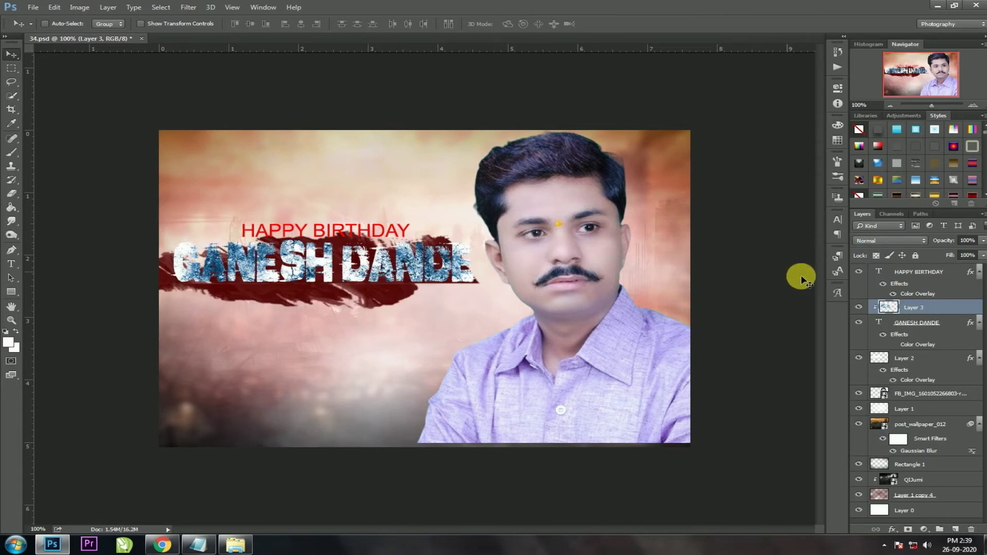
{"action": "left_click", "coordinate": [924, 326]}
{"action": "left_click", "coordinate": [836, 67]}
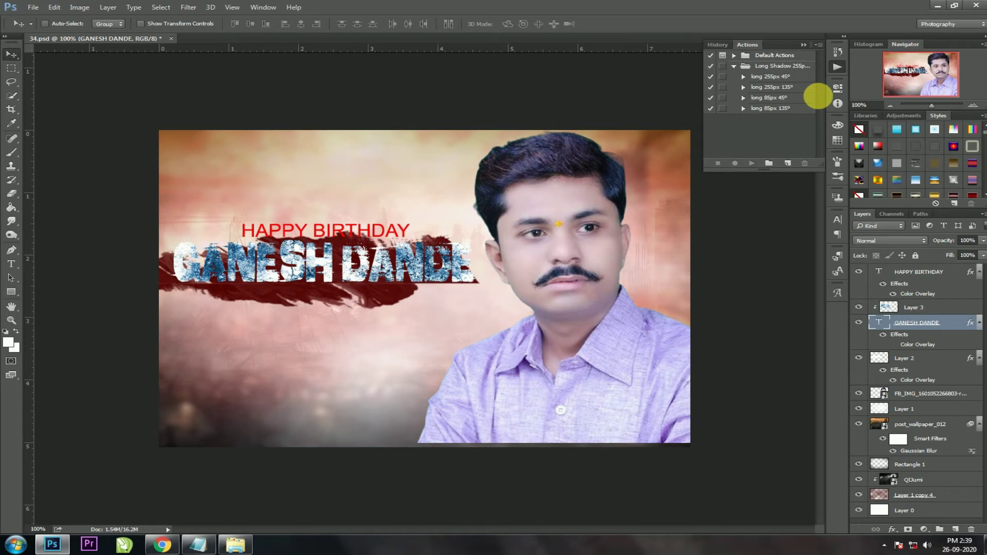
{"action": "left_click", "coordinate": [768, 99]}
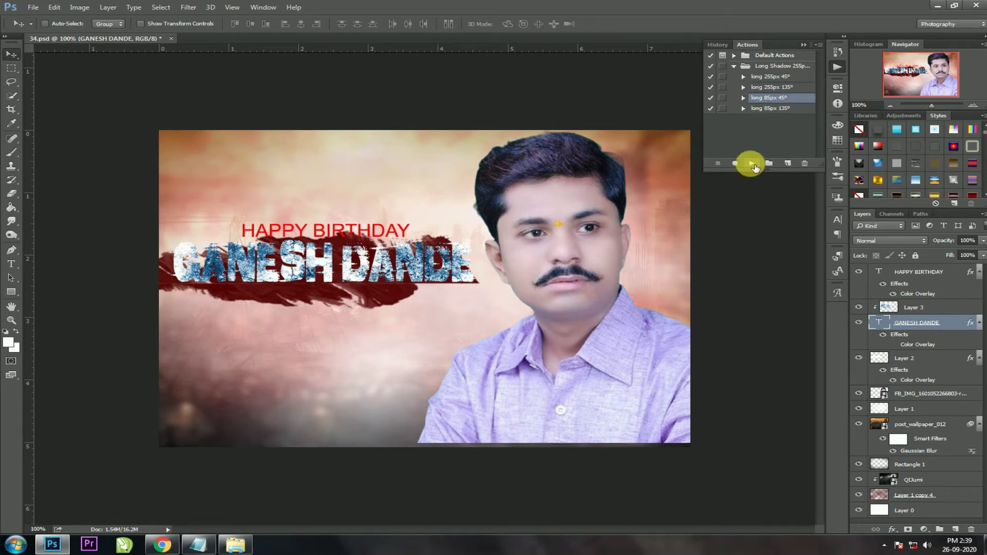
{"action": "left_click", "coordinate": [754, 165]}
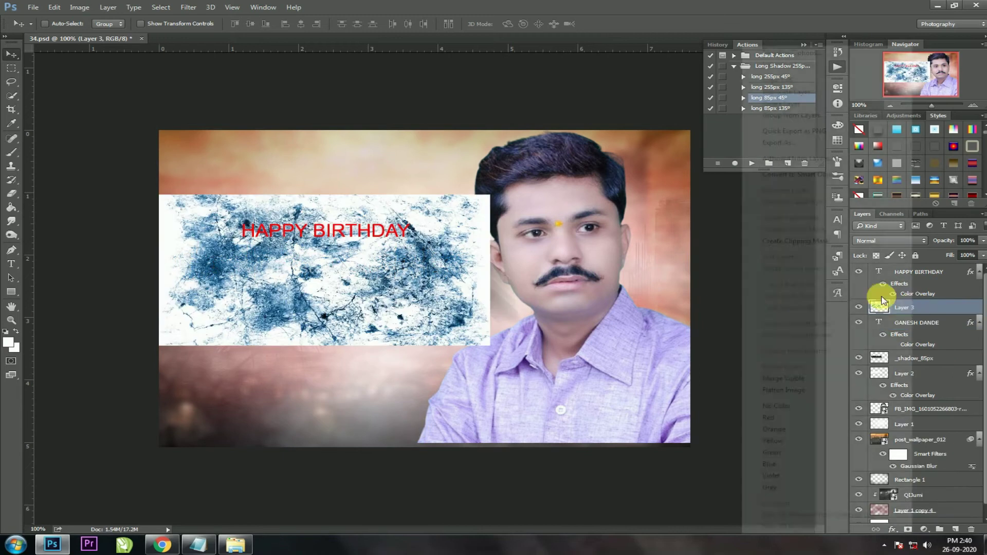
{"action": "right_click", "coordinate": [883, 305]}
{"action": "left_click", "coordinate": [795, 240]}
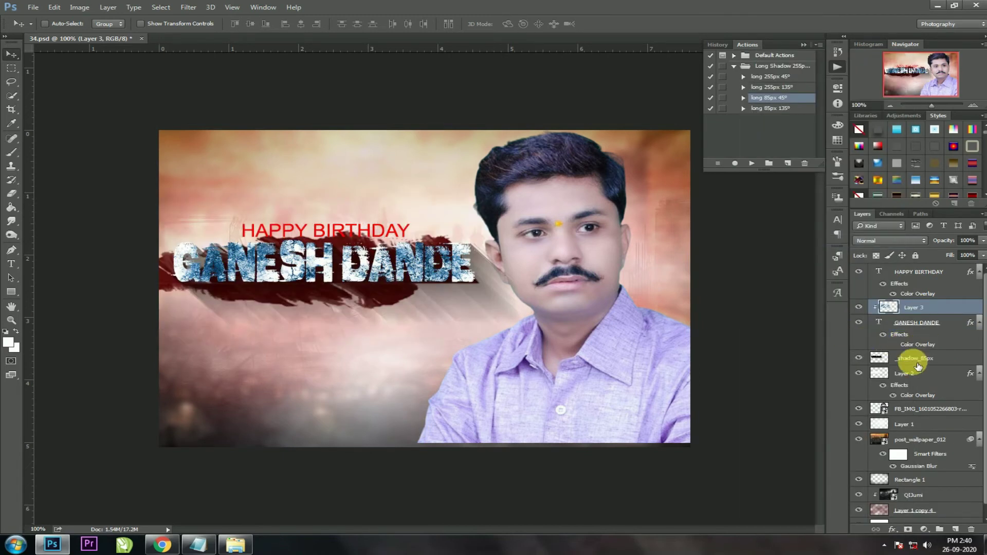
Strengthen the _shadow_85px opacity, erase its excess, and move the portrait above it
{"action": "left_click", "coordinate": [913, 358]}
{"action": "left_click_drag", "start_coordinate": [951, 243], "coordinate": [965, 242]}
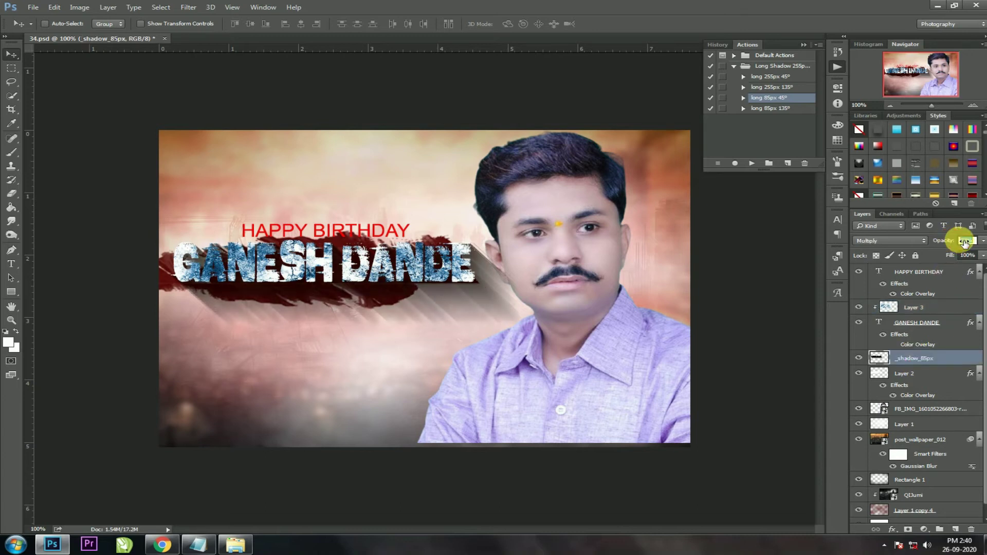
{"action": "key", "text": "e"}
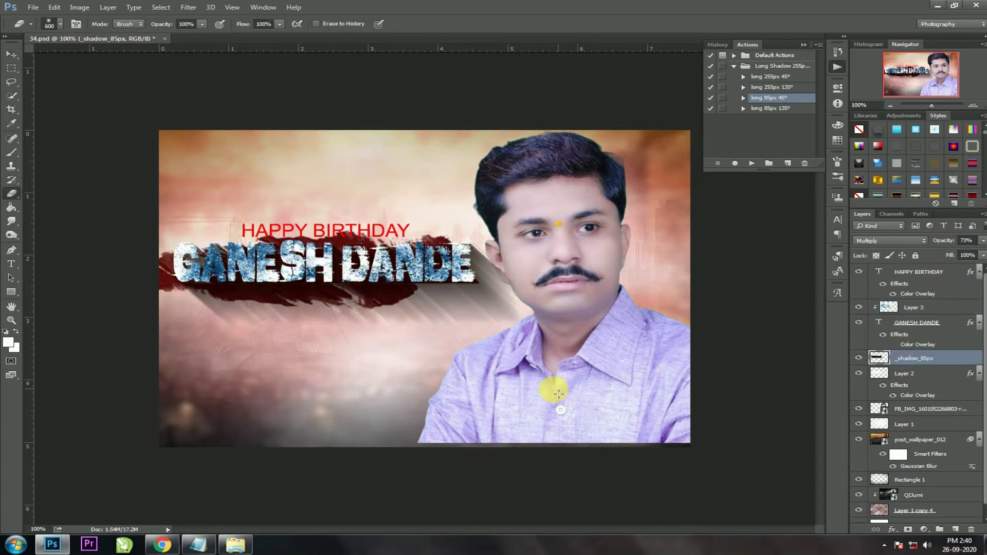
{"action": "left_click_drag", "start_coordinate": [552, 388], "coordinate": [165, 408]}
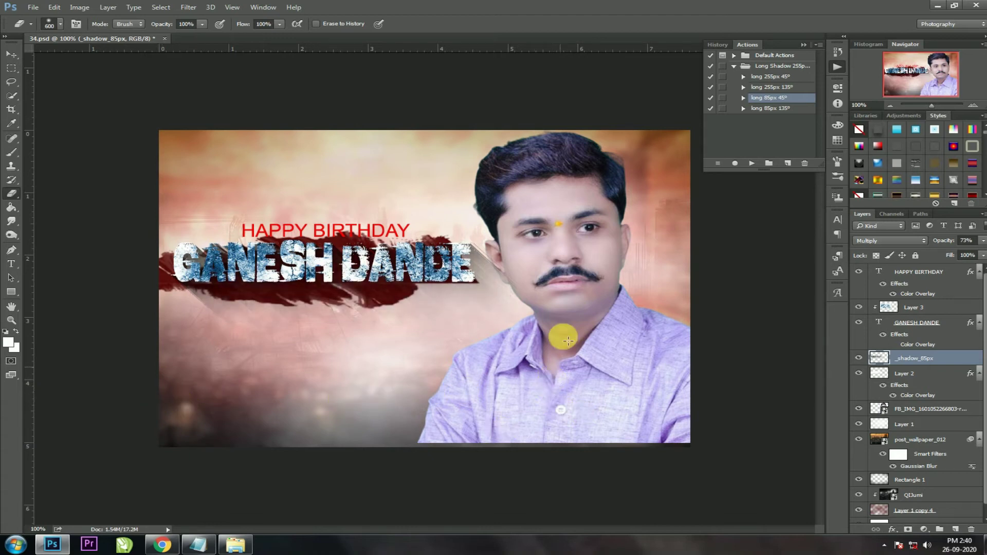
{"action": "key", "text": "v"}
{"action": "key", "text": "0"}
{"action": "key", "text": "Return"}
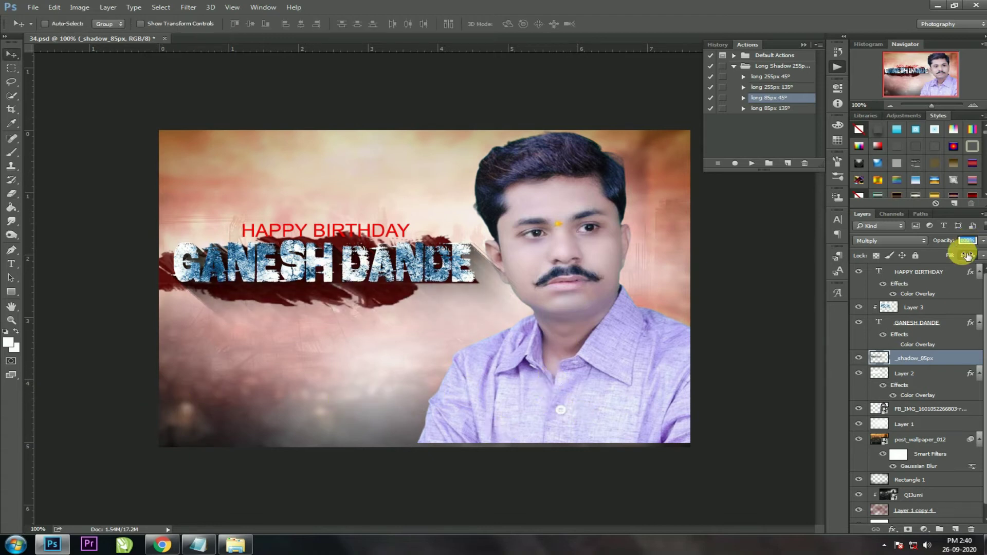
{"action": "left_click_drag", "start_coordinate": [921, 408], "coordinate": [919, 350]}
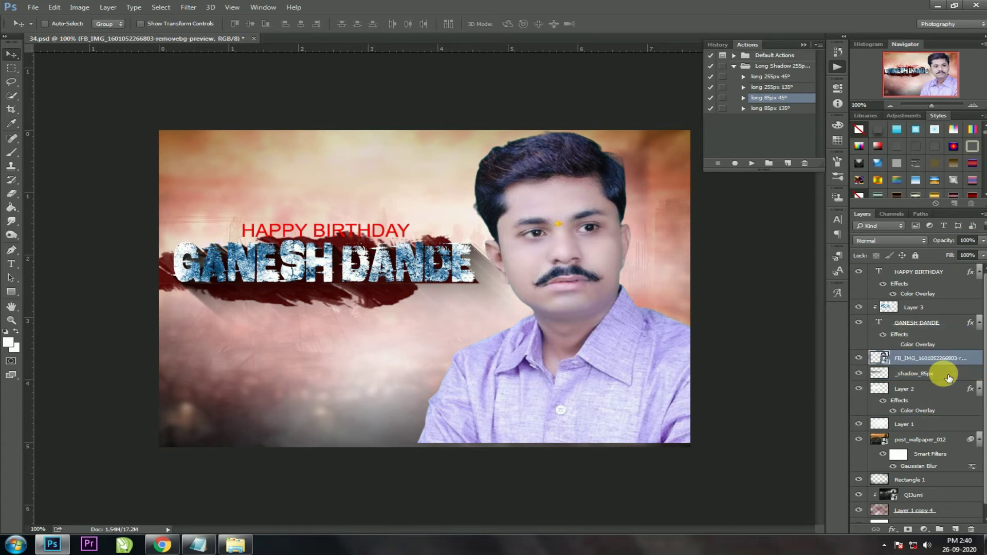
On a new layer above Layer 1, draw a full-canvas rectangle filled black
{"action": "left_click", "coordinate": [908, 427]}
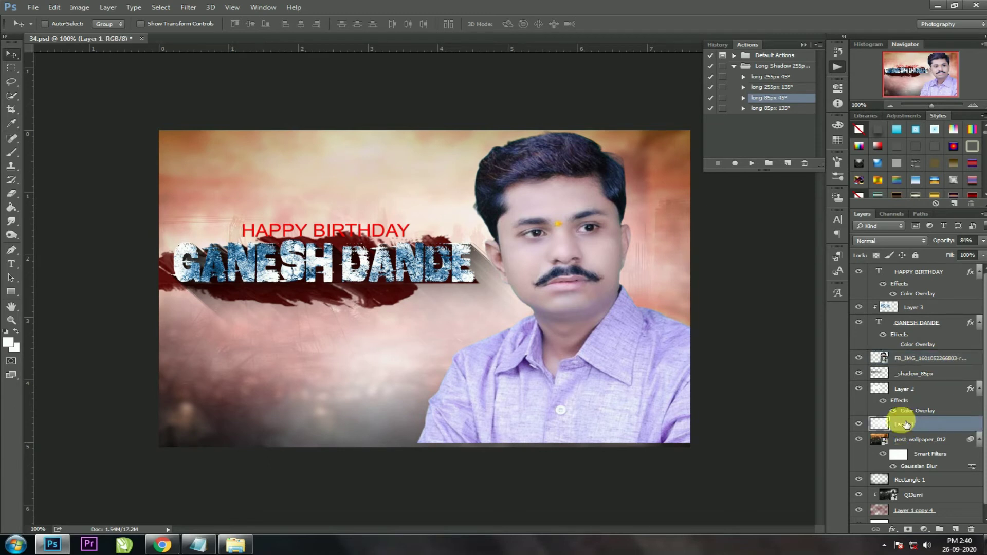
{"action": "left_click", "coordinate": [955, 530]}
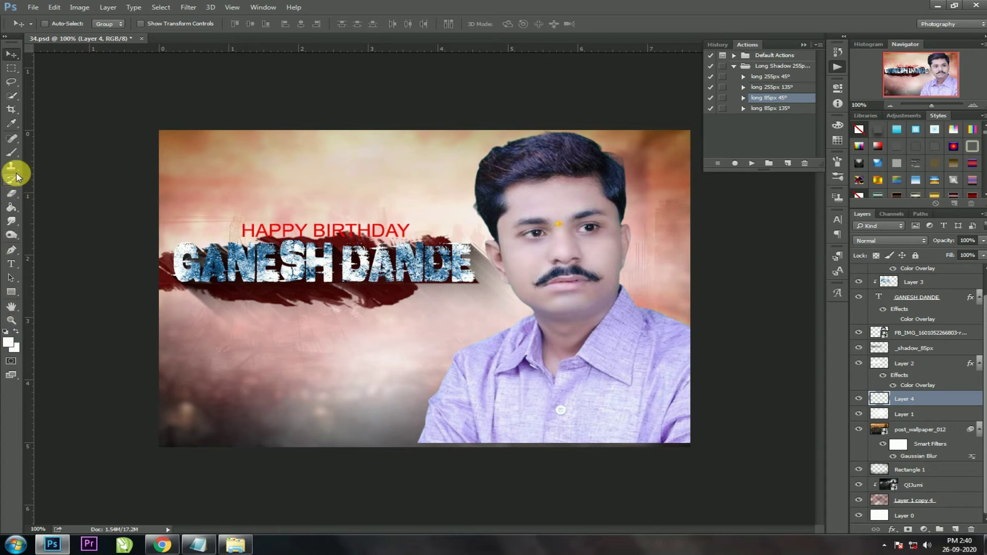
{"action": "left_click", "coordinate": [11, 291]}
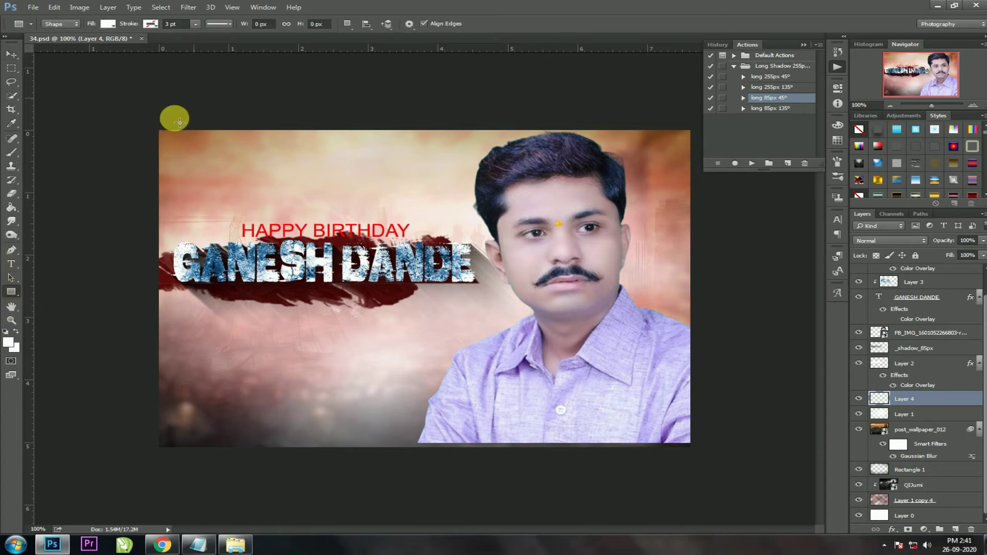
{"action": "left_click_drag", "start_coordinate": [157, 124], "coordinate": [687, 451]}
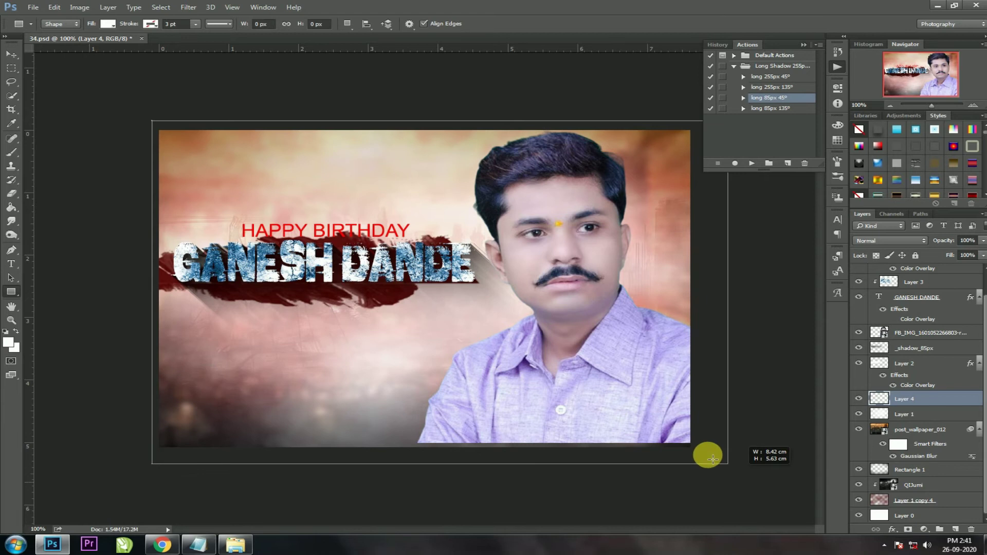
{"action": "left_click_drag", "start_coordinate": [686, 451], "coordinate": [699, 451]}
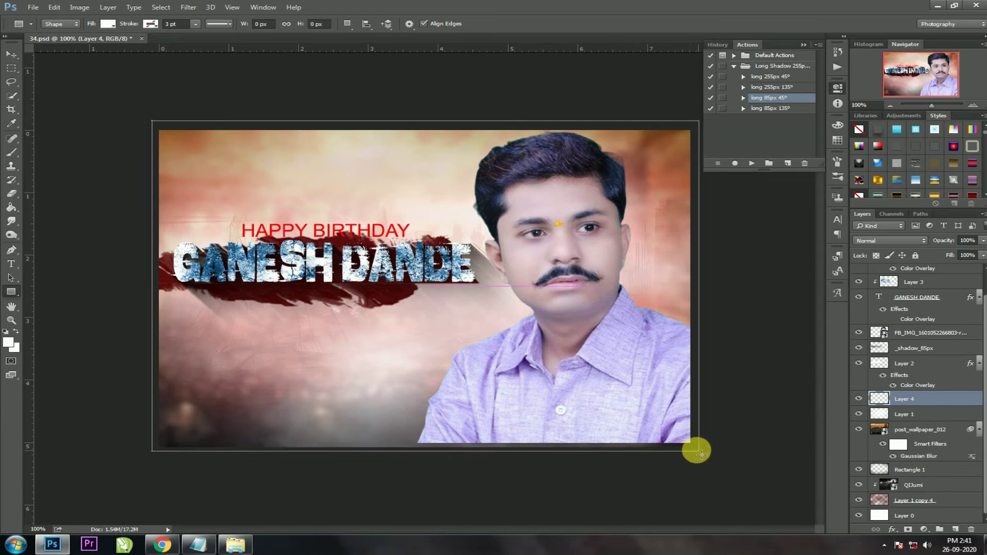
{"action": "left_click", "coordinate": [713, 149]}
{"action": "left_click", "coordinate": [756, 349]}
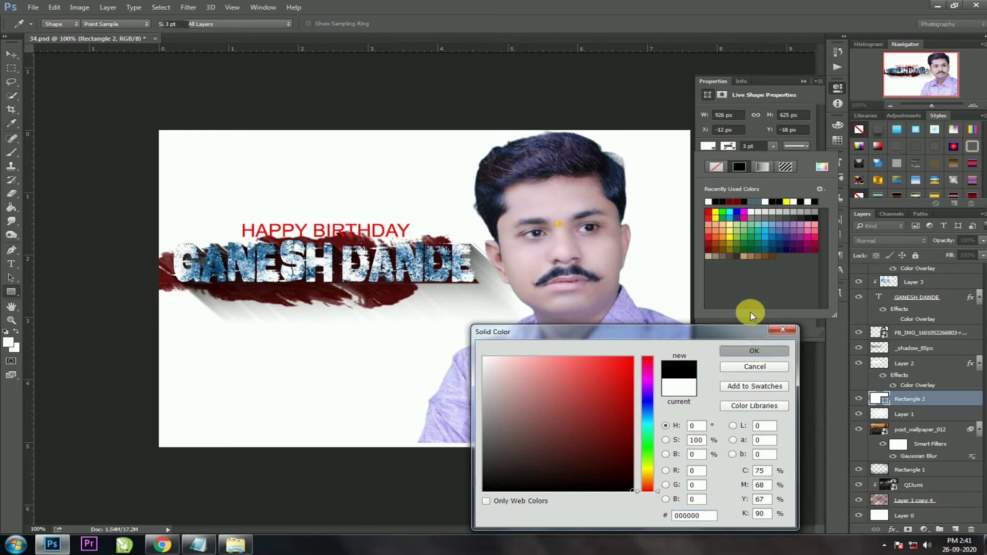
{"action": "left_click", "coordinate": [801, 82]}
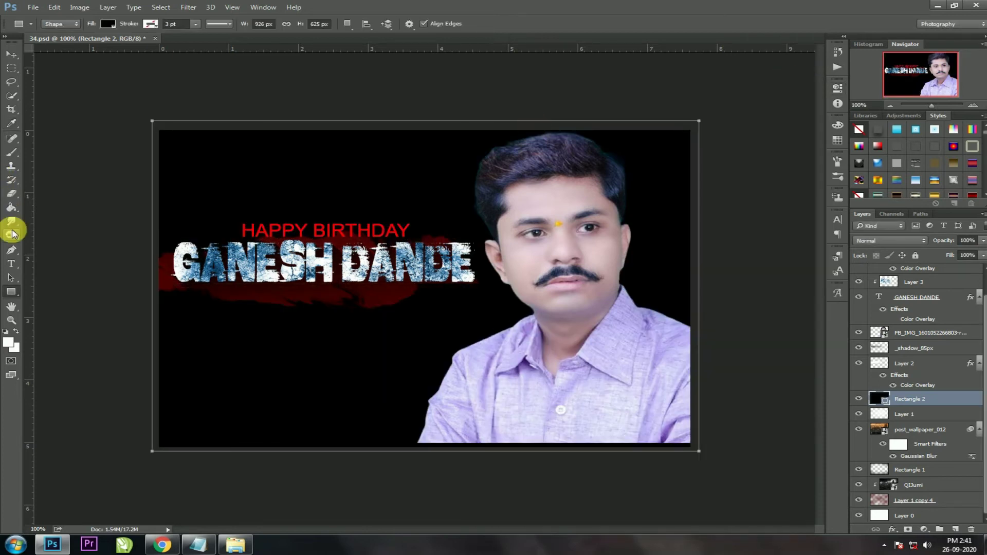
Rasterize and erase the black rectangle's centre, then place the 'images' city picture
{"action": "left_click", "coordinate": [11, 194]}
{"action": "left_click", "coordinate": [440, 278]}
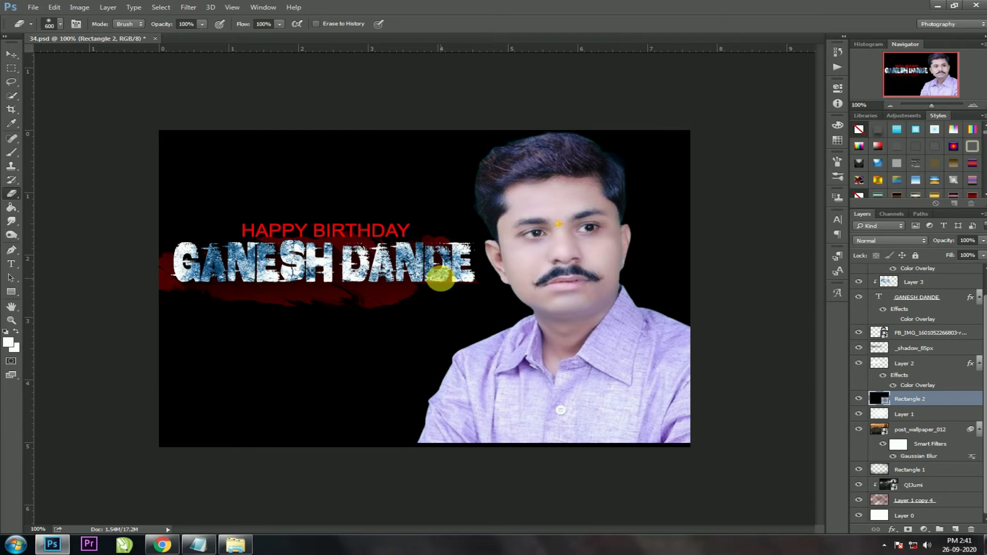
{"action": "left_click", "coordinate": [455, 206]}
{"action": "mouse_move", "coordinate": [461, 283]}
{"action": "left_mouse_down"}
{"action": "mouse_move", "coordinate": [320, 269]}
{"action": "mouse_move", "coordinate": [225, 313]}
{"action": "mouse_move", "coordinate": [531, 282]}
{"action": "left_mouse_up"}
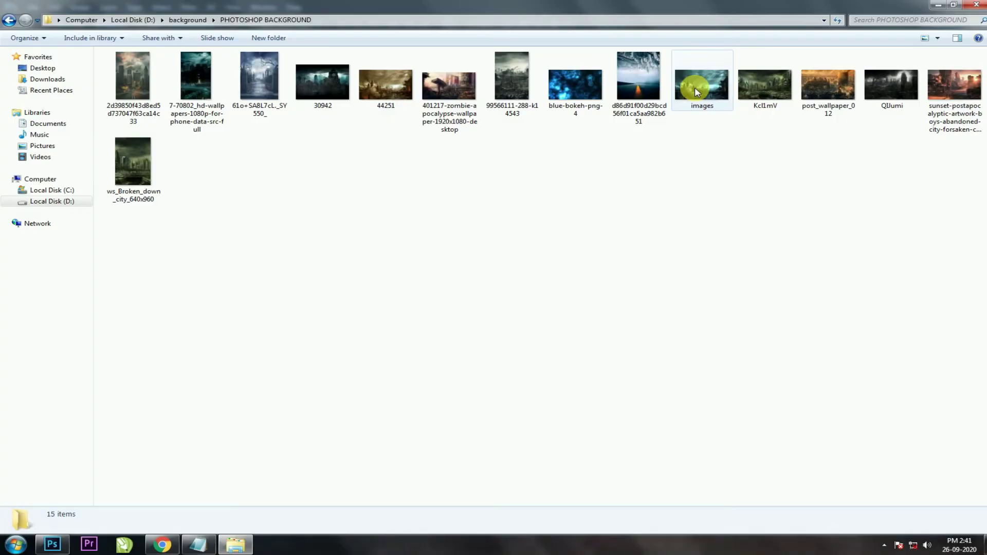
{"action": "left_click_drag", "start_coordinate": [685, 107], "coordinate": [229, 452]}
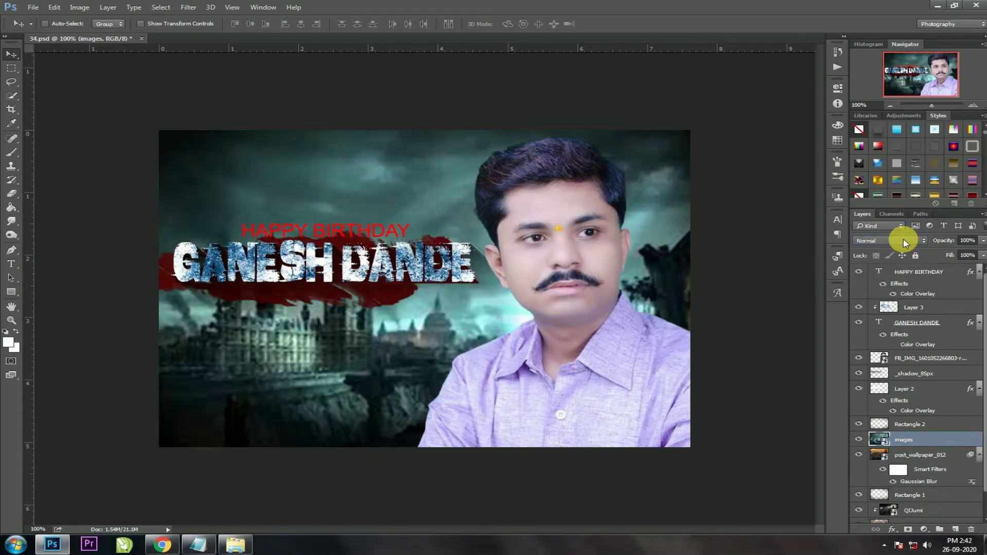
Cycle the 'images' city layer's blend modes and settle on Hue
{"action": "scroll", "coordinate": [903, 245], "scroll_direction": "down", "scroll_amount": 1}
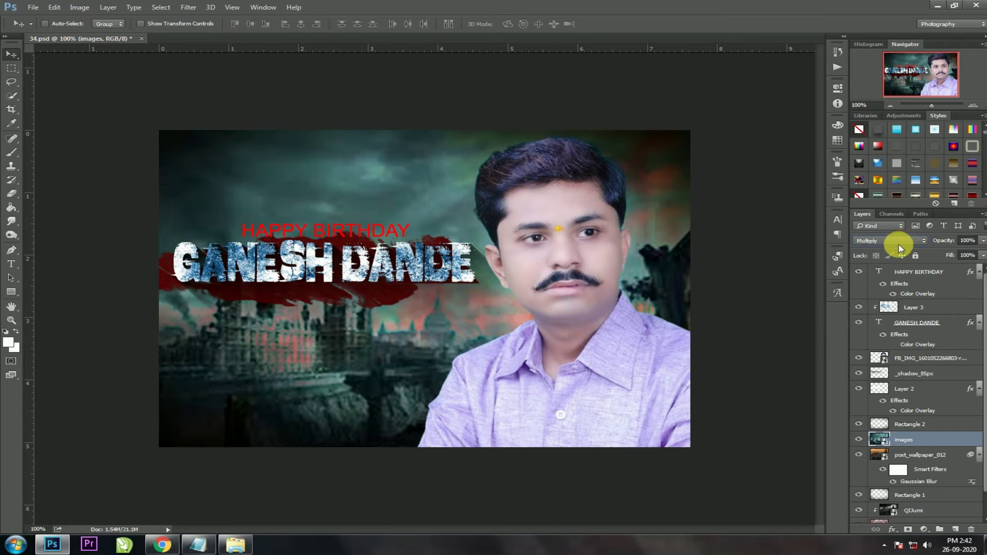
{"action": "scroll", "coordinate": [901, 249], "scroll_direction": "down", "scroll_amount": 5}
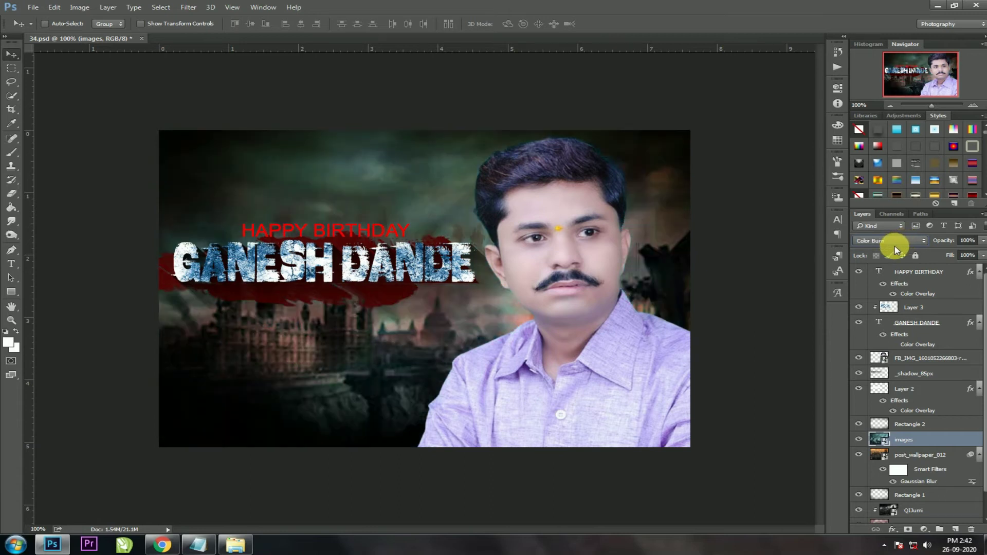
{"action": "scroll", "coordinate": [900, 250], "scroll_direction": "down", "scroll_amount": 13}
{"action": "key", "text": "Down"}
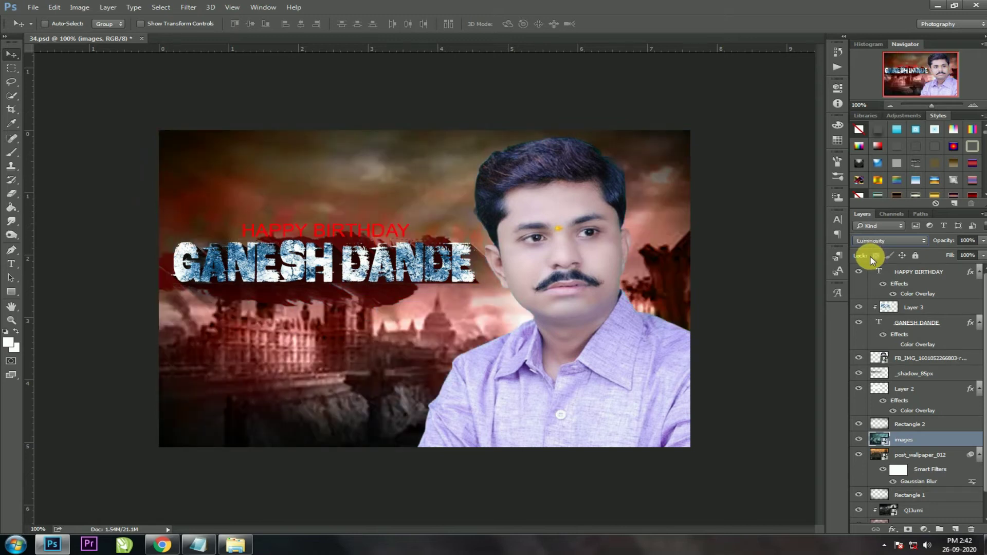
{"action": "key", "text": "Up"}
{"action": "key", "text": "Up"}
{"action": "key", "text": "Up"}
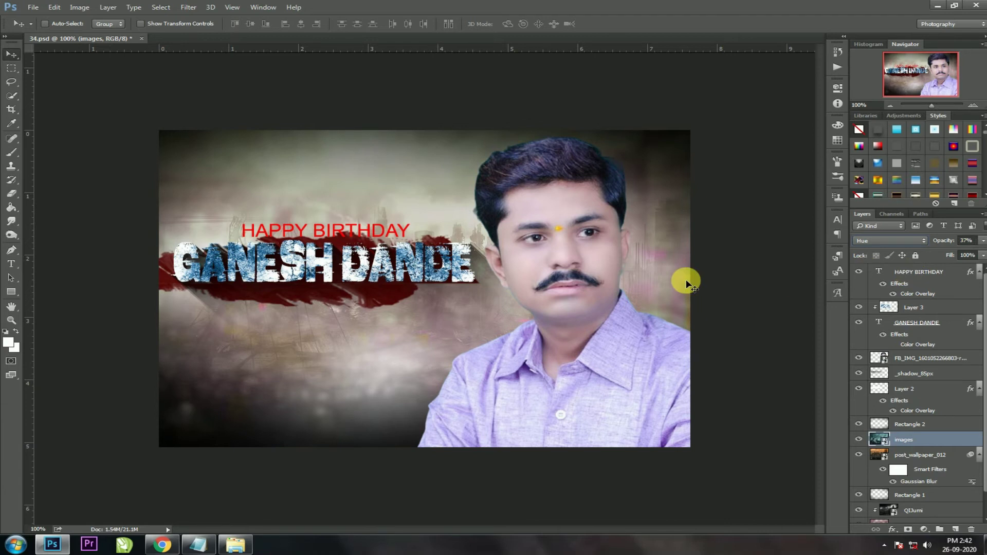
Apply a Hue/Saturation adjustment to the city layer, shifting Hue to about -27
{"action": "key", "text": "ctrl+u"}
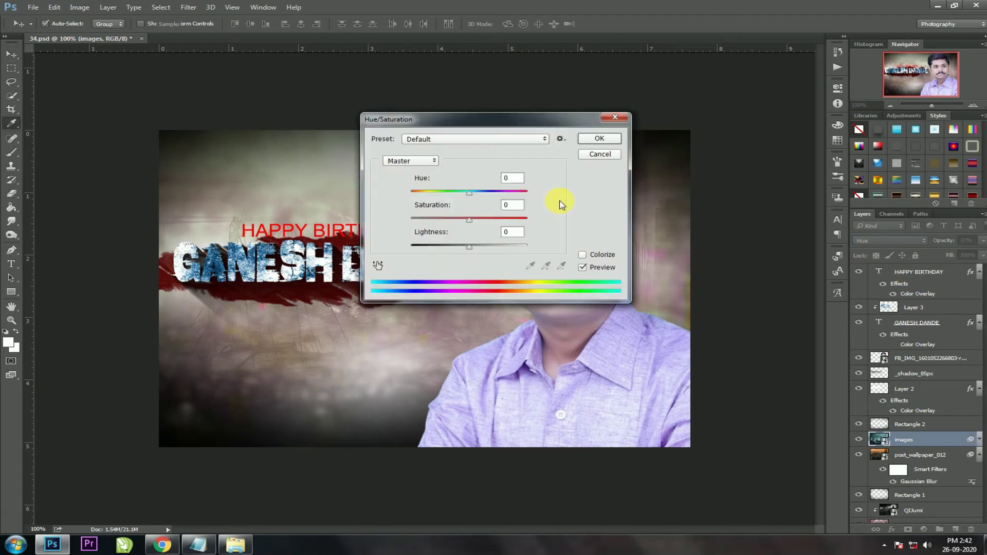
{"action": "left_click_drag", "start_coordinate": [548, 122], "coordinate": [759, 150]}
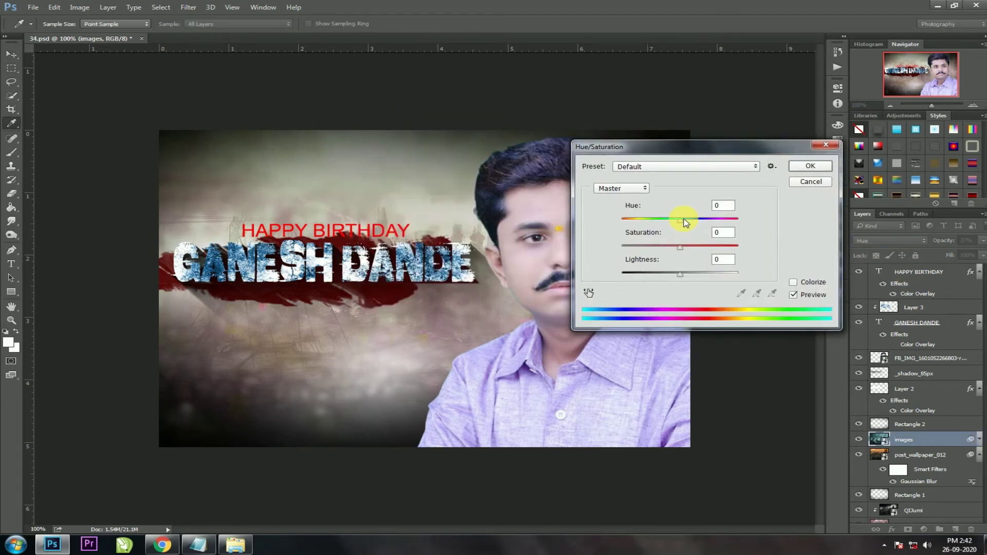
{"action": "mouse_move", "coordinate": [681, 221]}
{"action": "left_mouse_down"}
{"action": "mouse_move", "coordinate": [706, 227]}
{"action": "mouse_move", "coordinate": [679, 221]}
{"action": "mouse_move", "coordinate": [667, 233]}
{"action": "mouse_move", "coordinate": [700, 254]}
{"action": "left_mouse_up"}
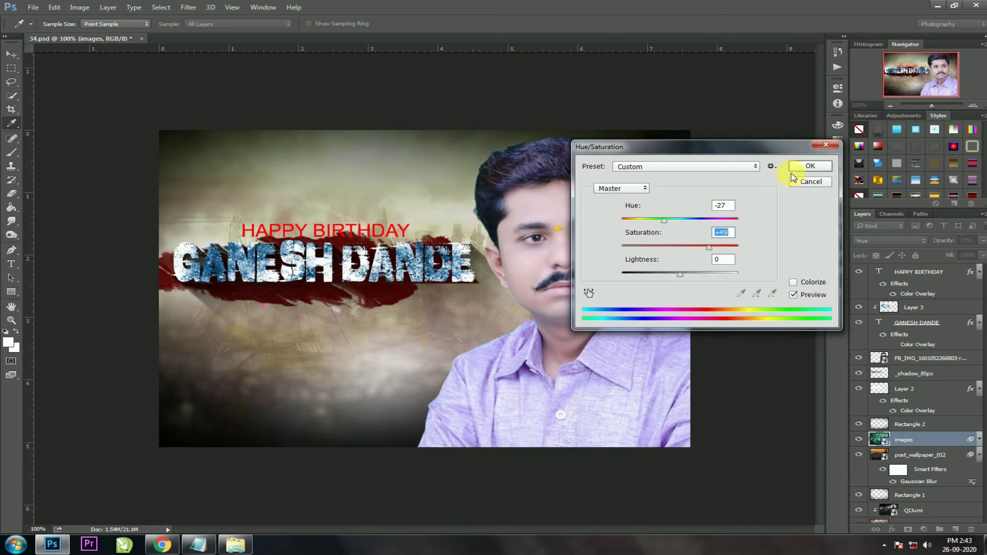
{"action": "left_click", "coordinate": [808, 166]}
{"action": "left_click", "coordinate": [405, 290], "text": "ctrl"}
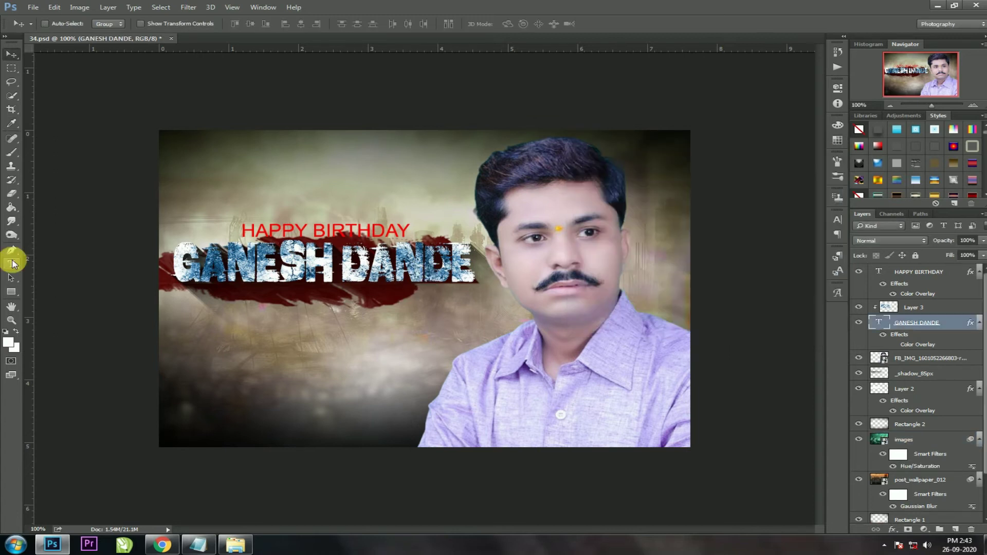
{"action": "left_click", "coordinate": [11, 264]}
{"action": "left_click", "coordinate": [202, 267]}
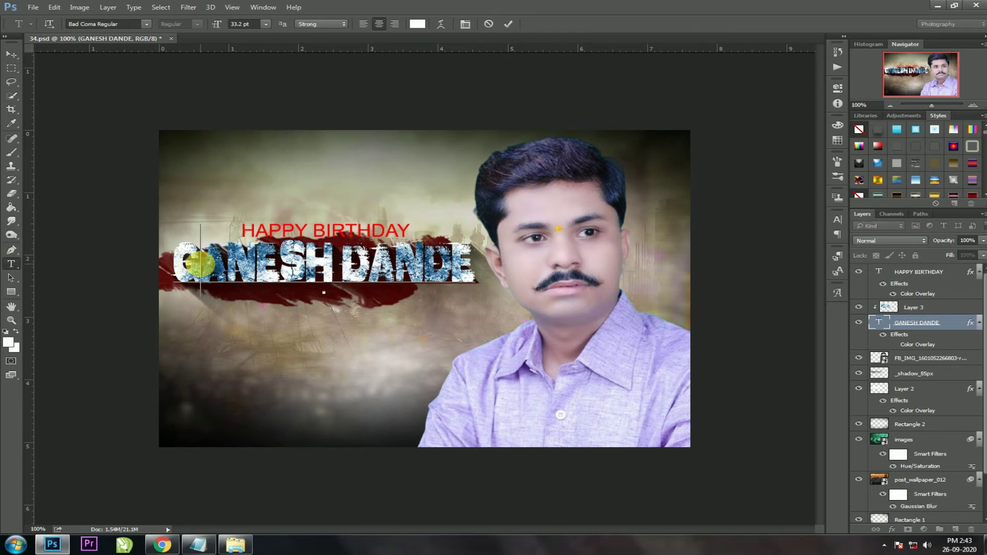
{"action": "key", "text": "ctrl+a"}
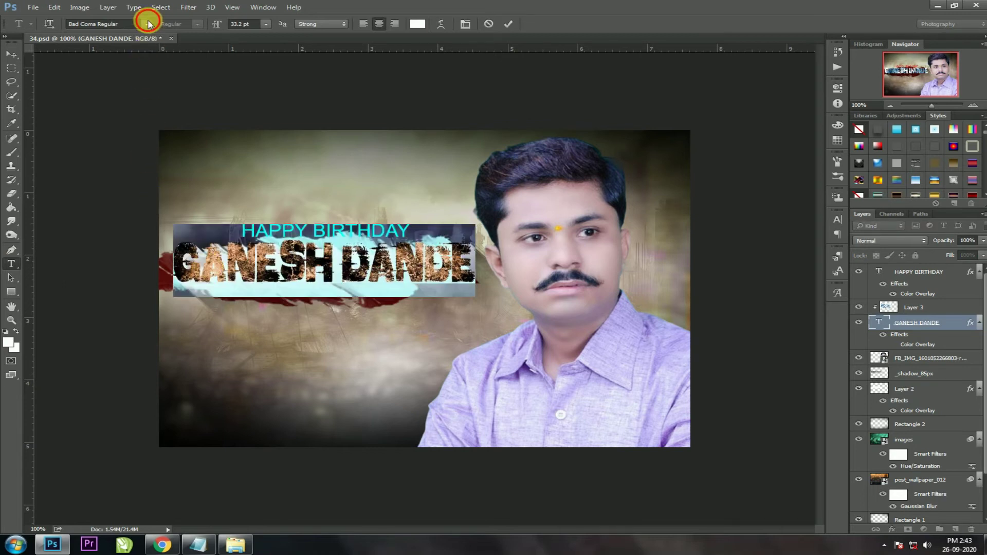
{"action": "left_click", "coordinate": [146, 24]}
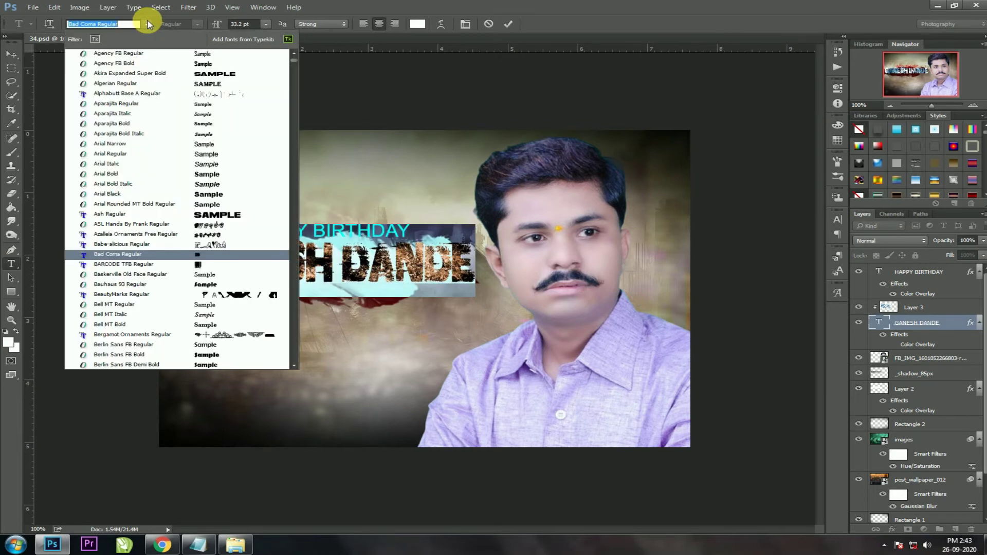
{"action": "left_click", "coordinate": [189, 214]}
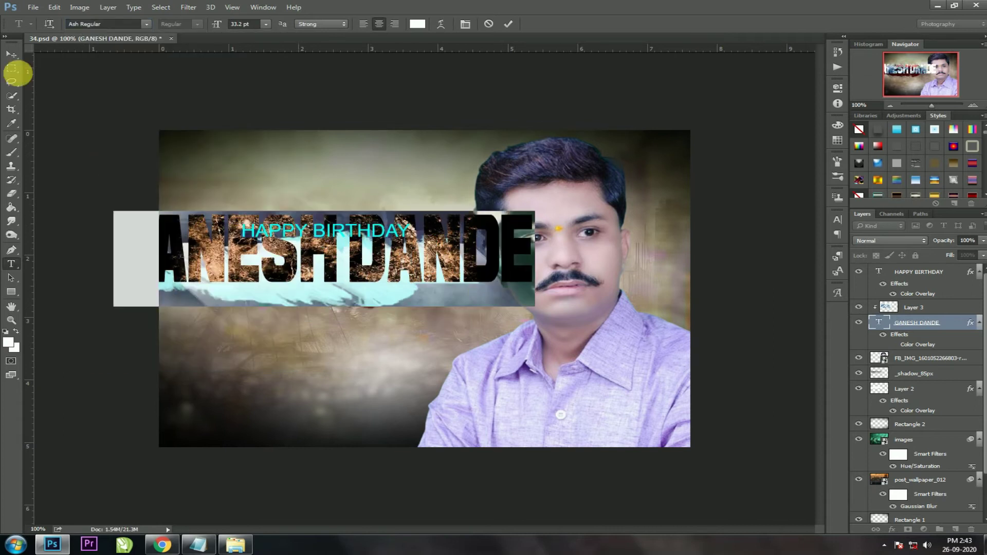
{"action": "left_click", "coordinate": [11, 54]}
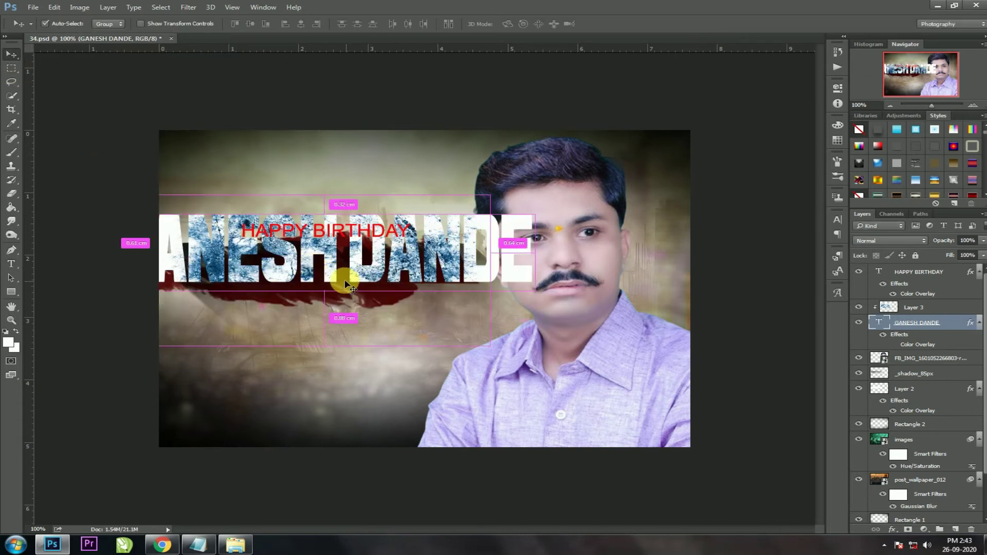
Shrink GANESH DANDE shorter and narrower to fit beneath HAPPY BIRTHDAY
{"action": "key", "text": "ctrl+t"}
{"action": "left_click_drag", "start_coordinate": [333, 299], "coordinate": [326, 283]}
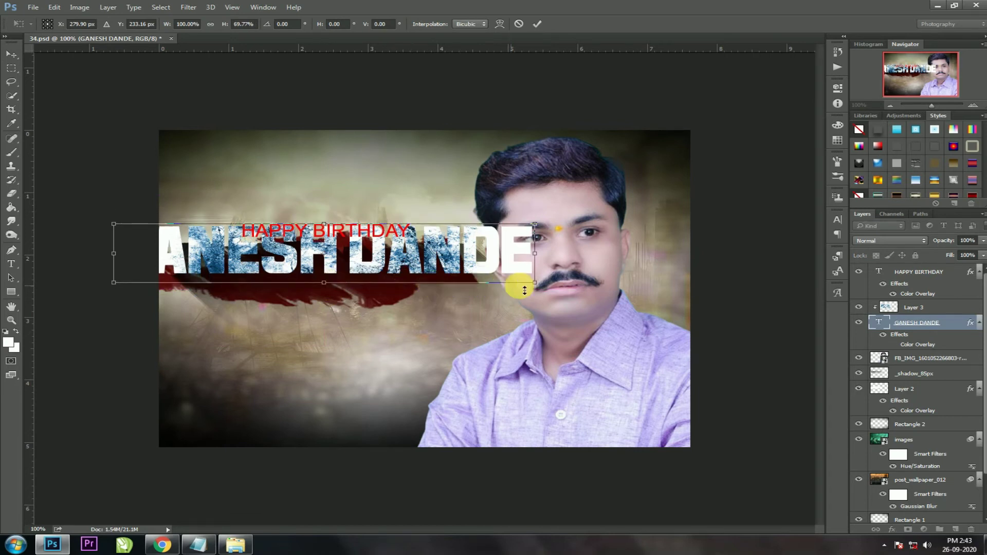
{"action": "left_click_drag", "start_coordinate": [535, 283], "coordinate": [485, 292]}
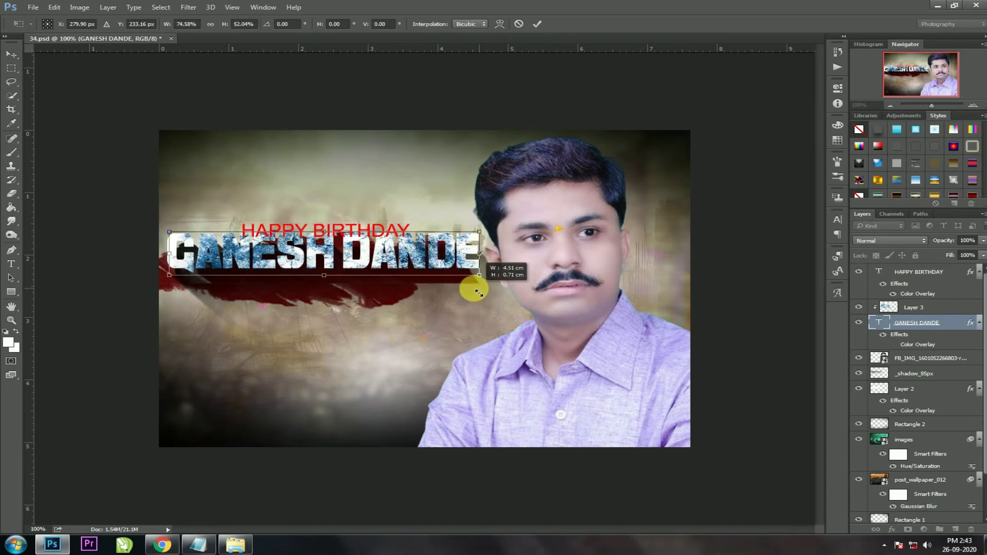
{"action": "key", "text": "Return"}
{"action": "left_click", "coordinate": [864, 375]}
Delete the _shadow_85px layer and move the Layer 3 texture left over the lettering
{"action": "left_click", "coordinate": [860, 374]}
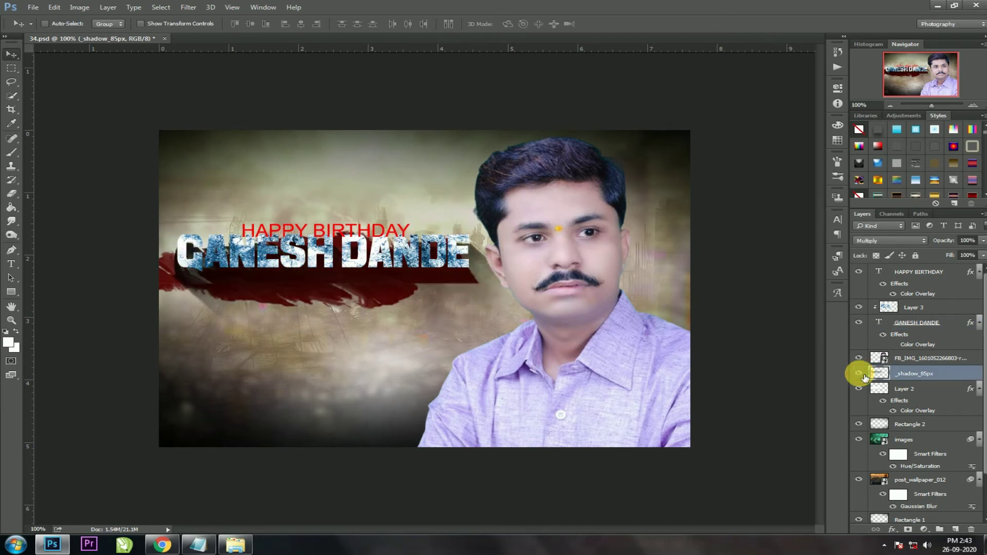
{"action": "key", "text": "Delete"}
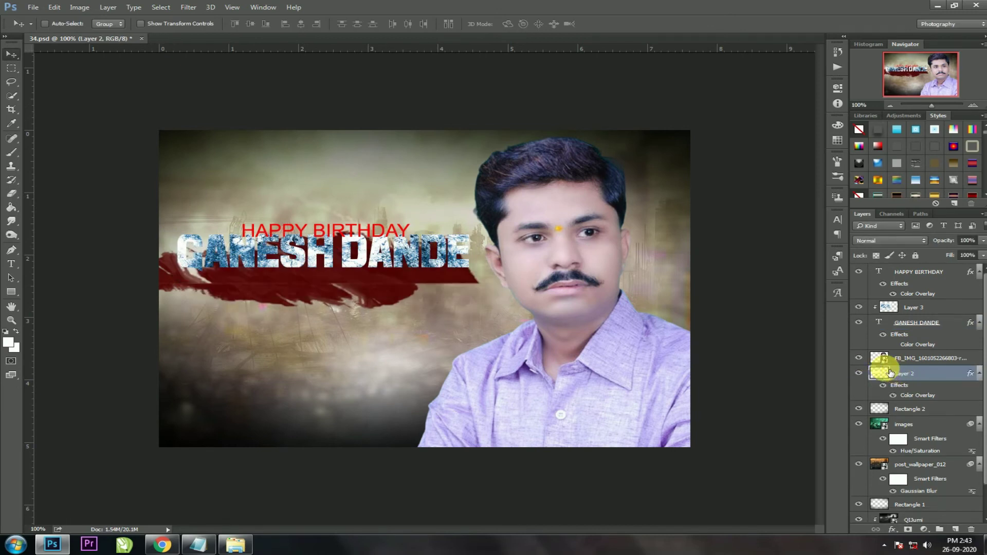
{"action": "left_click", "coordinate": [910, 329]}
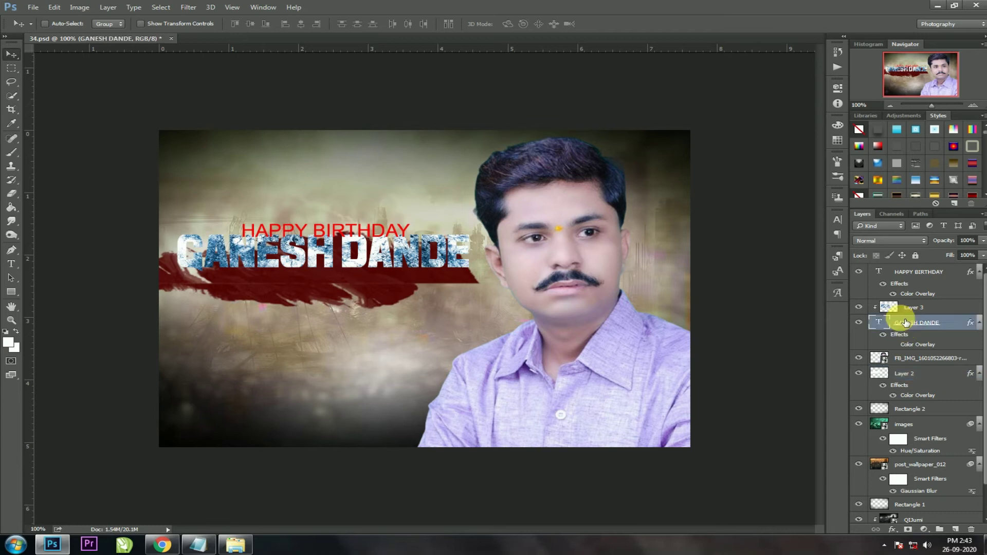
{"action": "left_click", "coordinate": [908, 307]}
{"action": "left_click_drag", "start_coordinate": [509, 277], "coordinate": [406, 270]}
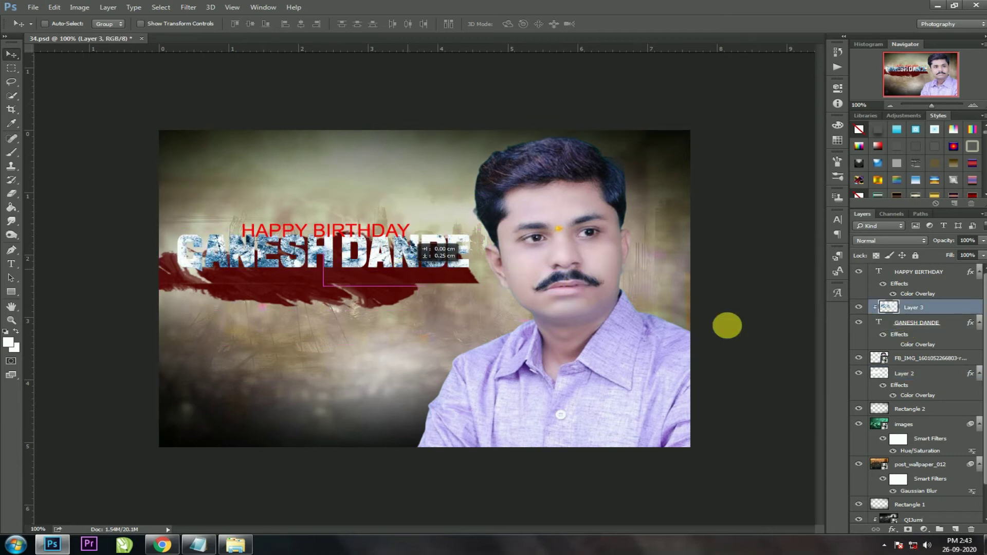
Select the red brush stroke and start widening it to the right
{"action": "left_click", "coordinate": [917, 322], "text": "ctrl"}
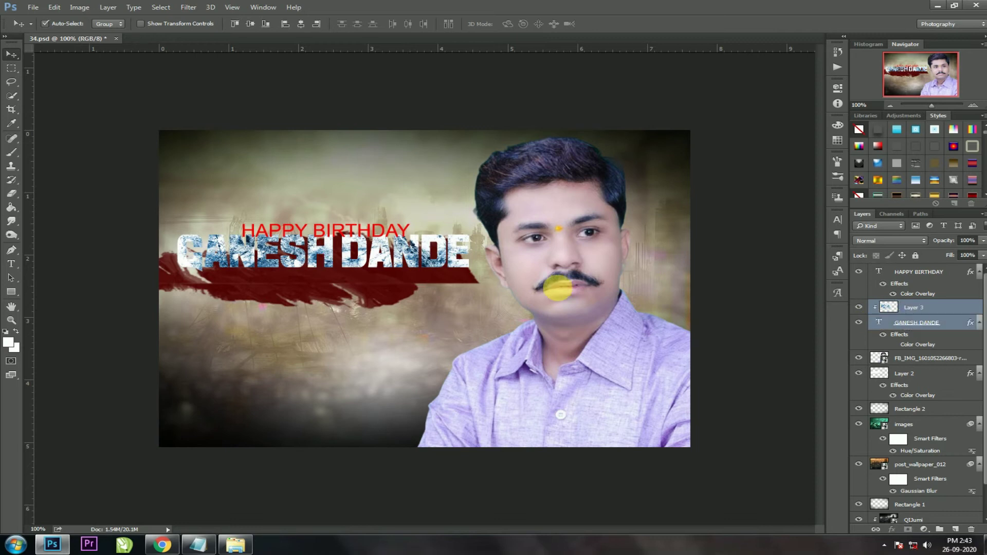
{"action": "left_click", "coordinate": [404, 255]}
{"action": "key", "text": "ctrl+t"}
{"action": "left_click_drag", "start_coordinate": [480, 270], "coordinate": [540, 275]}
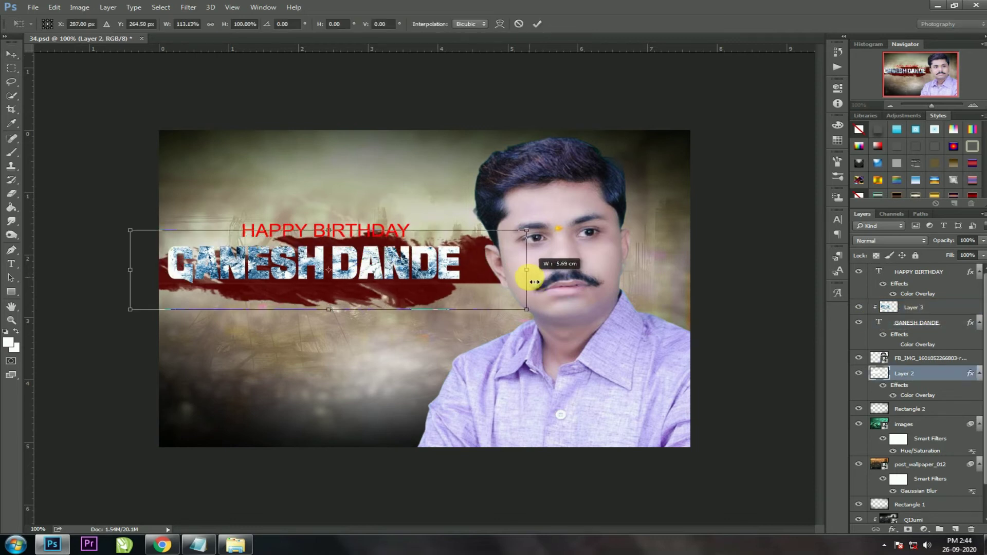
{"action": "key", "text": "ctrl+alt+z"}
{"action": "key", "text": "ctrl+alt+z"}
{"action": "key", "text": "ctrl+alt+z"}
{"action": "scroll", "coordinate": [894, 186], "scroll_direction": "down", "scroll_amount": 1}
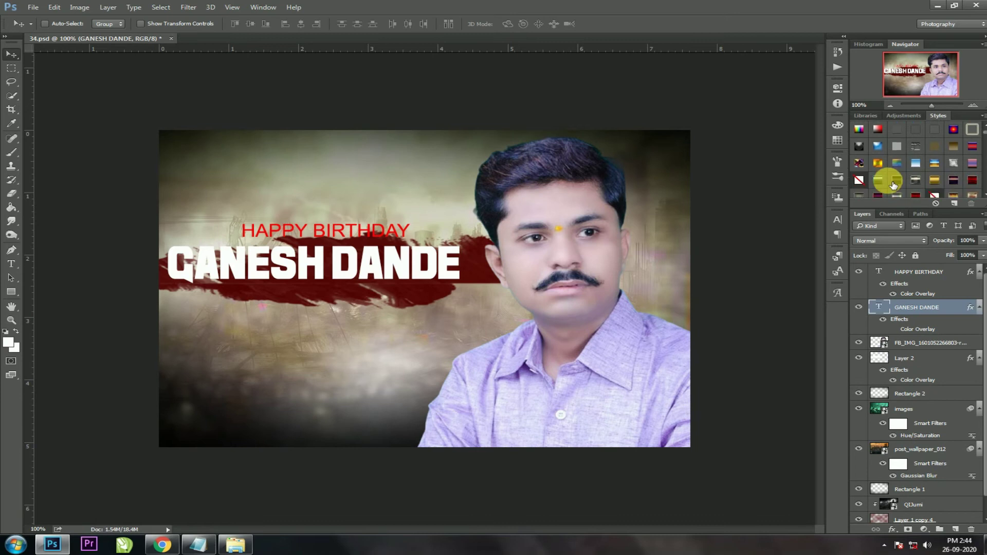
{"action": "left_click", "coordinate": [877, 180]}
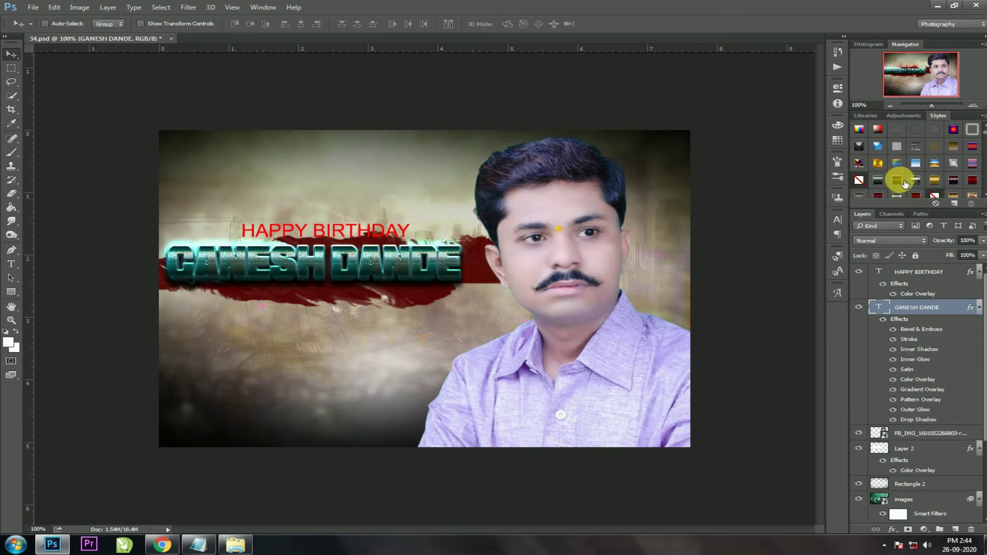
{"action": "left_click", "coordinate": [904, 182]}
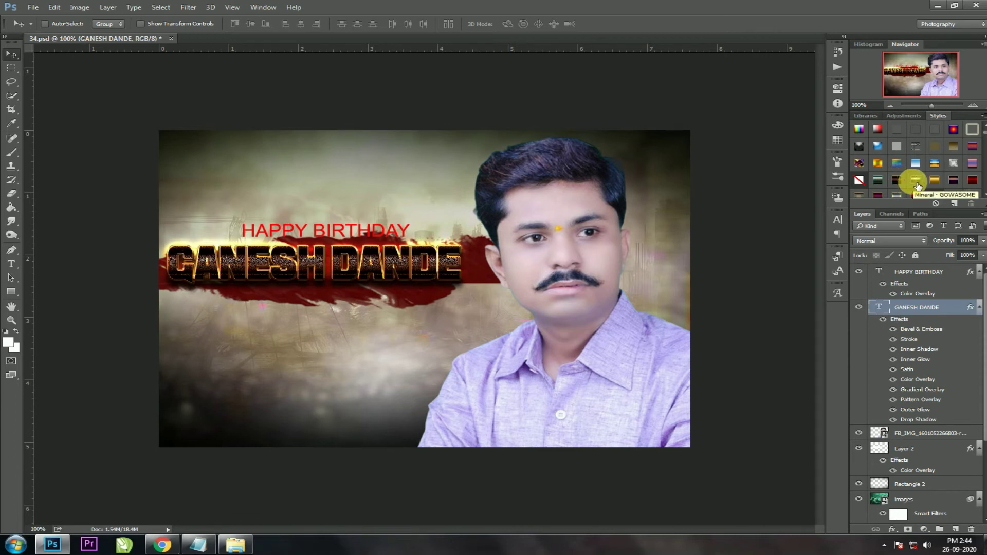
{"action": "left_click", "coordinate": [917, 186]}
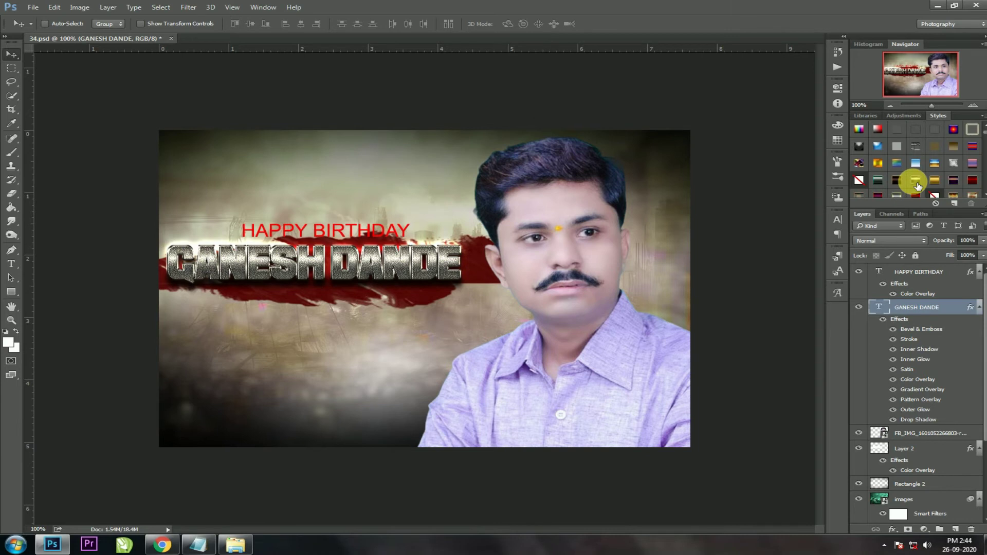
{"action": "left_click_drag", "start_coordinate": [906, 181], "coordinate": [528, 294]}
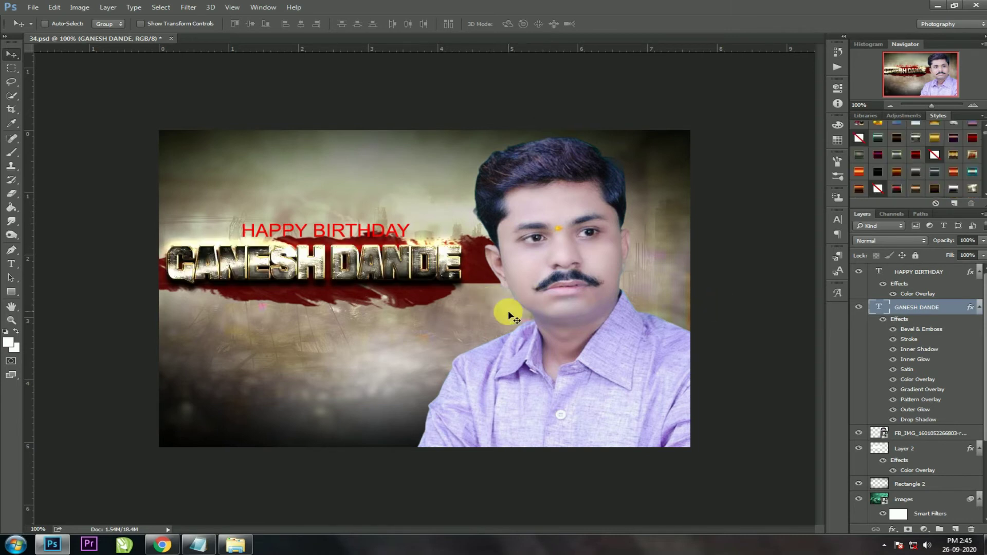
Lower the red brush stroke layer's opacity to 72%
{"action": "right_click", "coordinate": [441, 291]}
{"action": "left_click", "coordinate": [439, 305]}
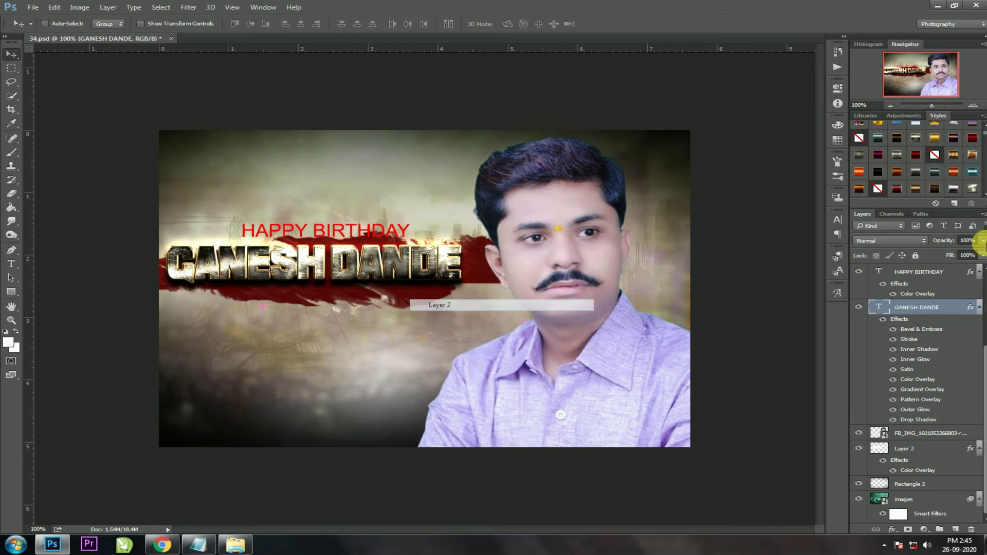
{"action": "left_click_drag", "start_coordinate": [944, 240], "coordinate": [930, 249]}
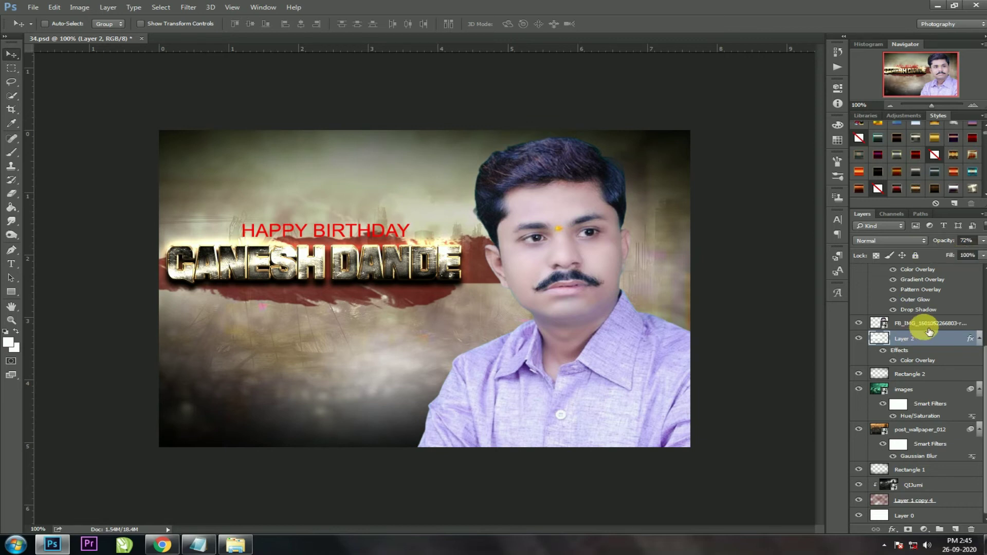
{"action": "scroll", "coordinate": [902, 287], "scroll_direction": "up", "scroll_amount": 3}
{"action": "scroll", "coordinate": [905, 285], "scroll_direction": "up", "scroll_amount": 2}
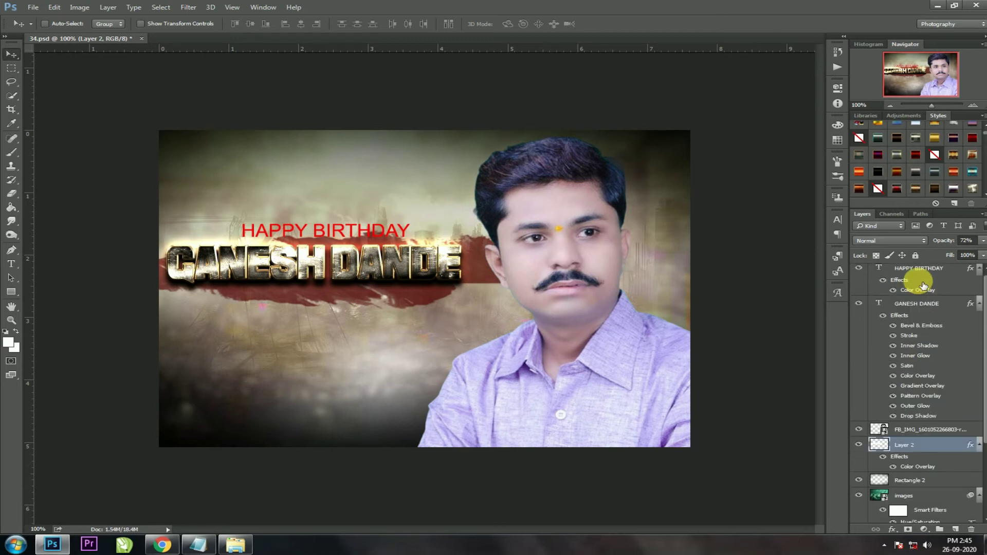
Give HAPPY BIRTHDAY a gold metallic style and the Ash Regular font
{"action": "left_click", "coordinate": [917, 279]}
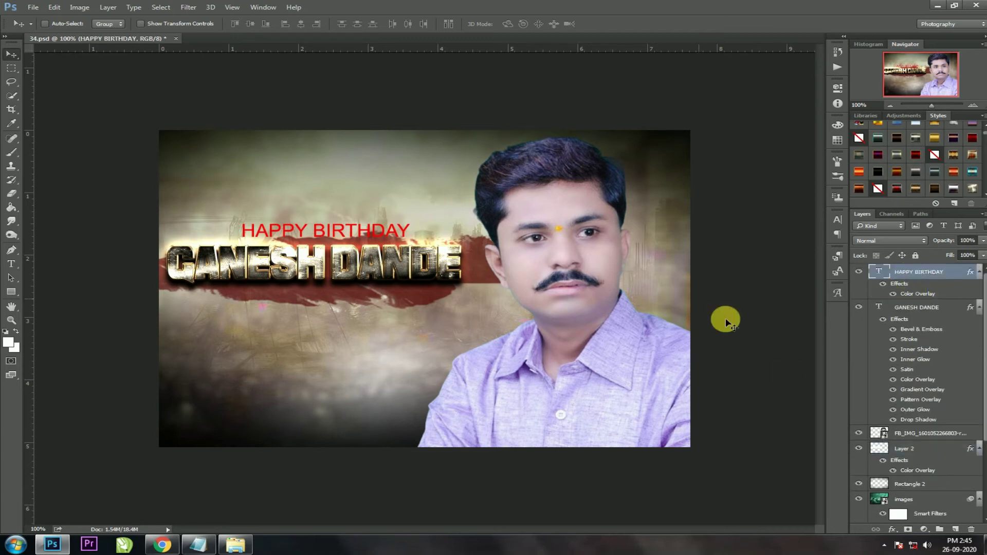
{"action": "left_click", "coordinate": [975, 189]}
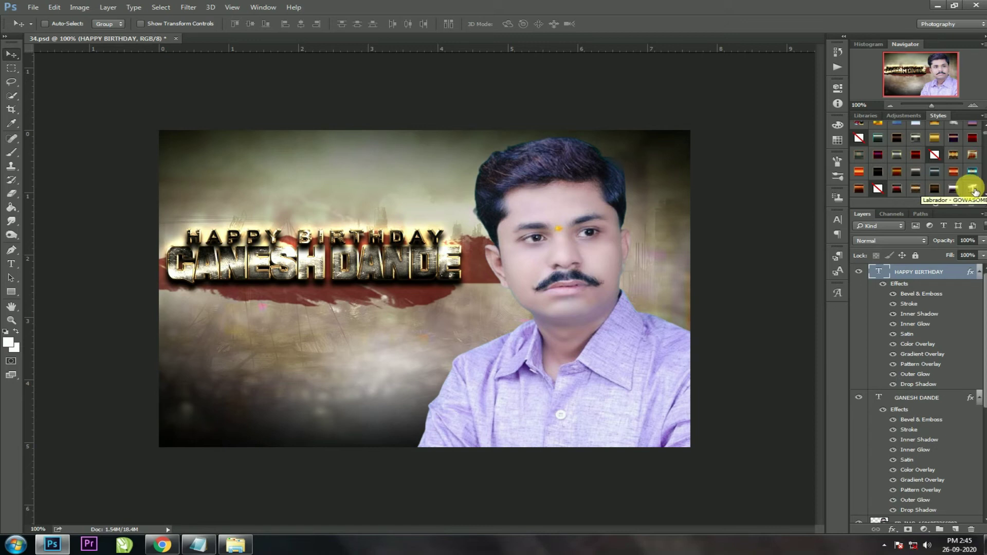
{"action": "left_click", "coordinate": [953, 189]}
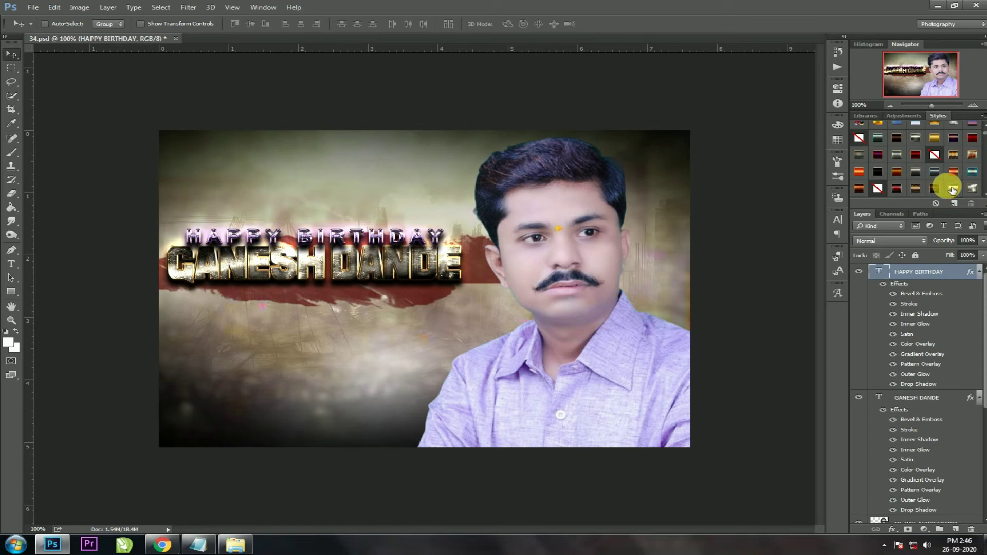
{"action": "left_click", "coordinate": [936, 189]}
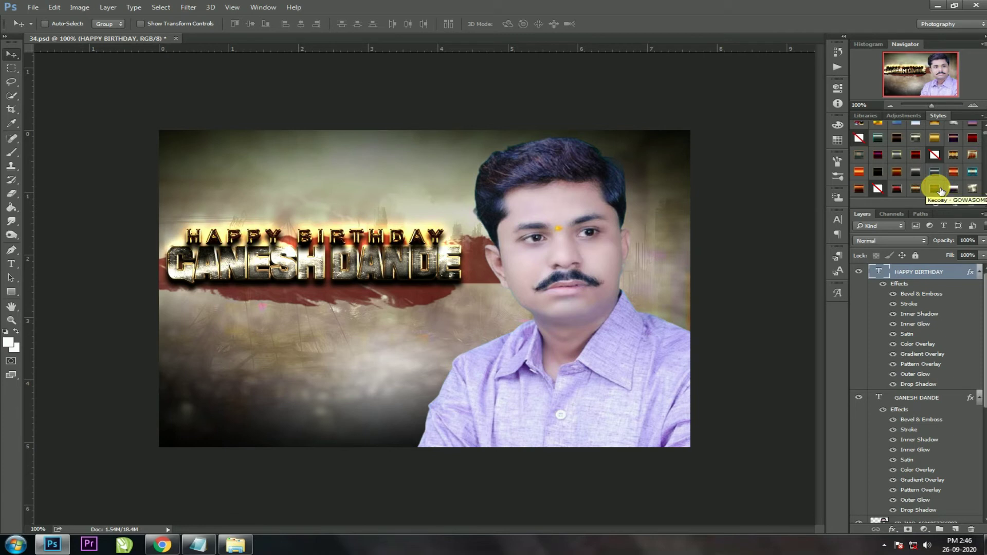
{"action": "key", "text": "t"}
{"action": "left_click", "coordinate": [148, 24]}
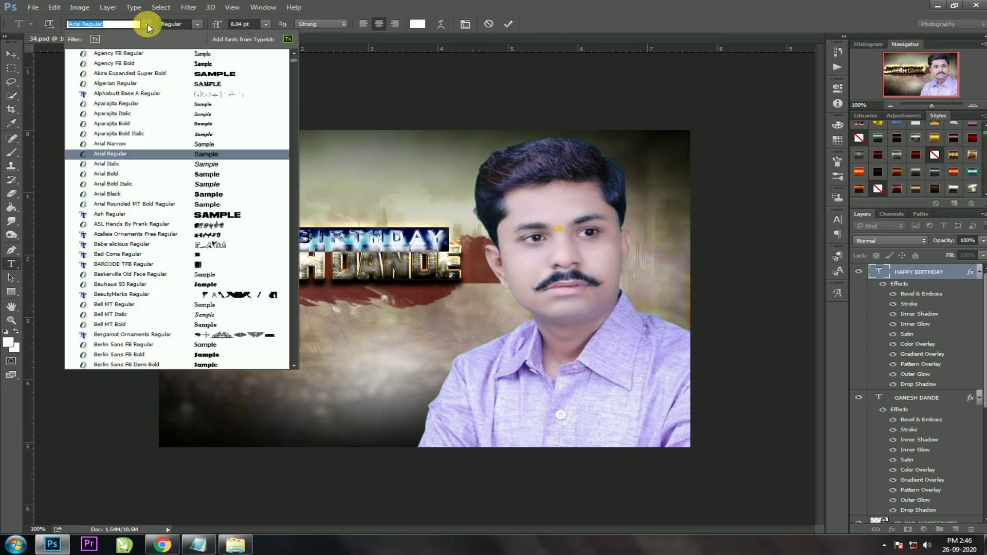
{"action": "left_click", "coordinate": [196, 214]}
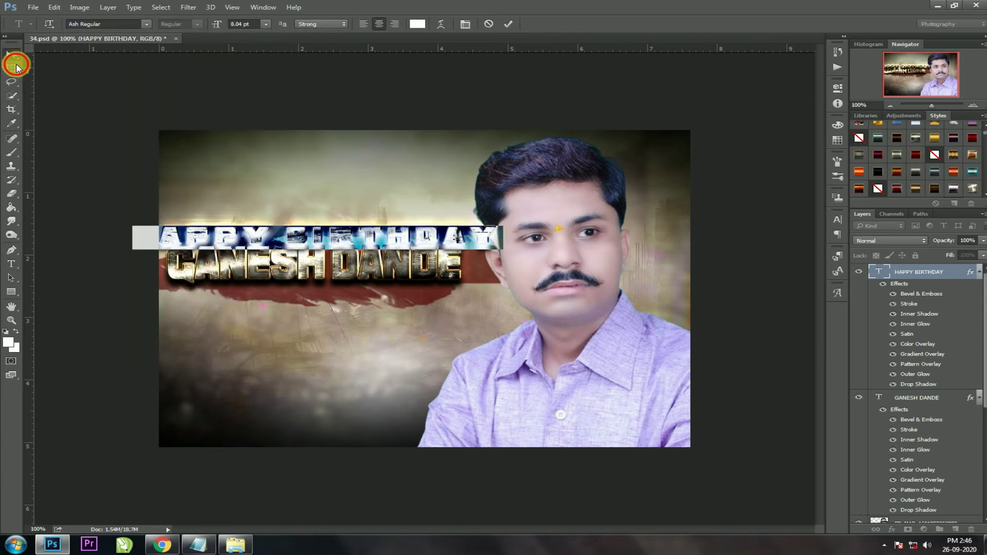
{"action": "left_click", "coordinate": [11, 54]}
Resize HAPPY BIRTHDAY narrower and taller above GANESH DANDE, with a darker metallic style
{"action": "key", "text": "ctrl+t"}
{"action": "left_click_drag", "start_coordinate": [507, 223], "coordinate": [455, 226]}
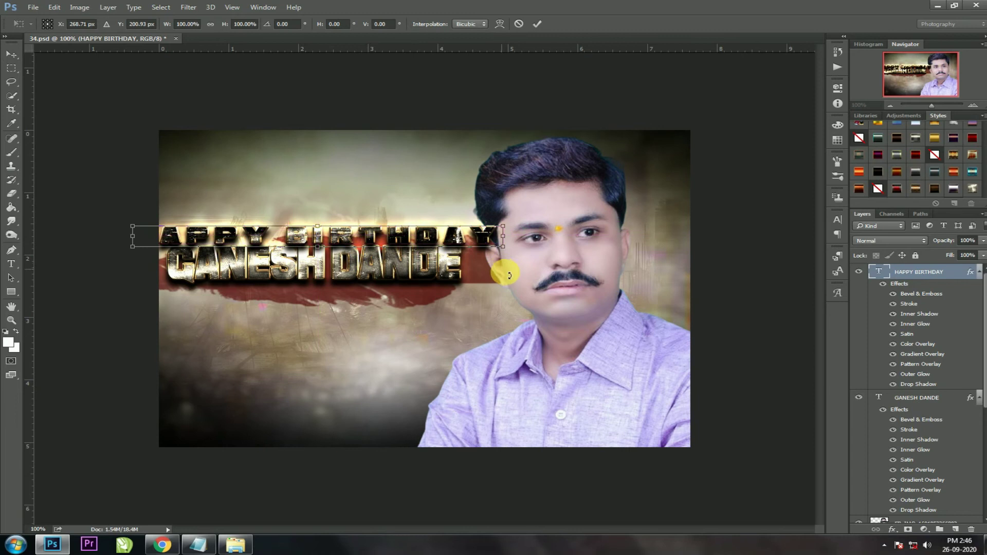
{"action": "key", "text": "Return"}
{"action": "key", "text": "ctrl+t"}
{"action": "mouse_move", "coordinate": [318, 229]}
{"action": "left_mouse_down"}
{"action": "mouse_move", "coordinate": [325, 212]}
{"action": "mouse_move", "coordinate": [327, 222]}
{"action": "left_mouse_up"}
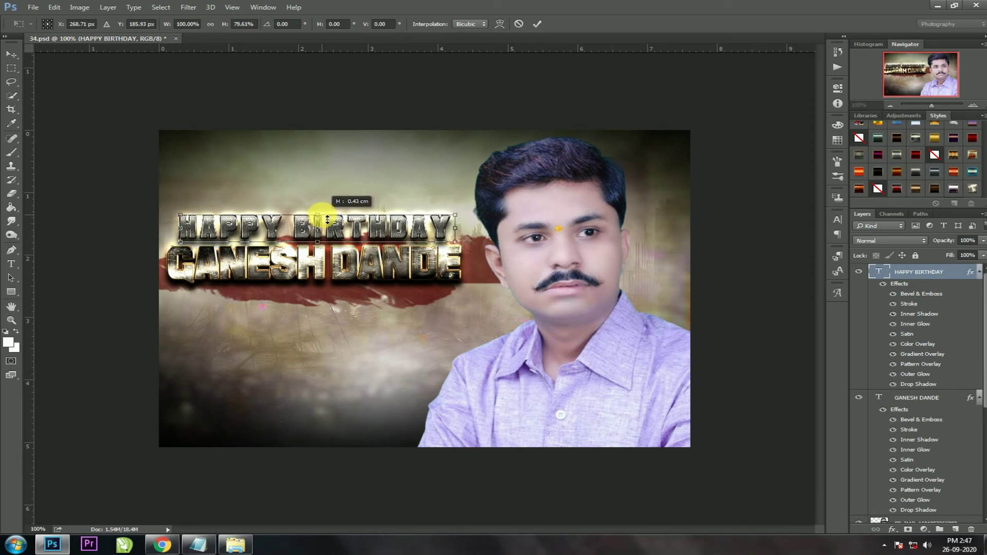
{"action": "key", "text": "Return"}
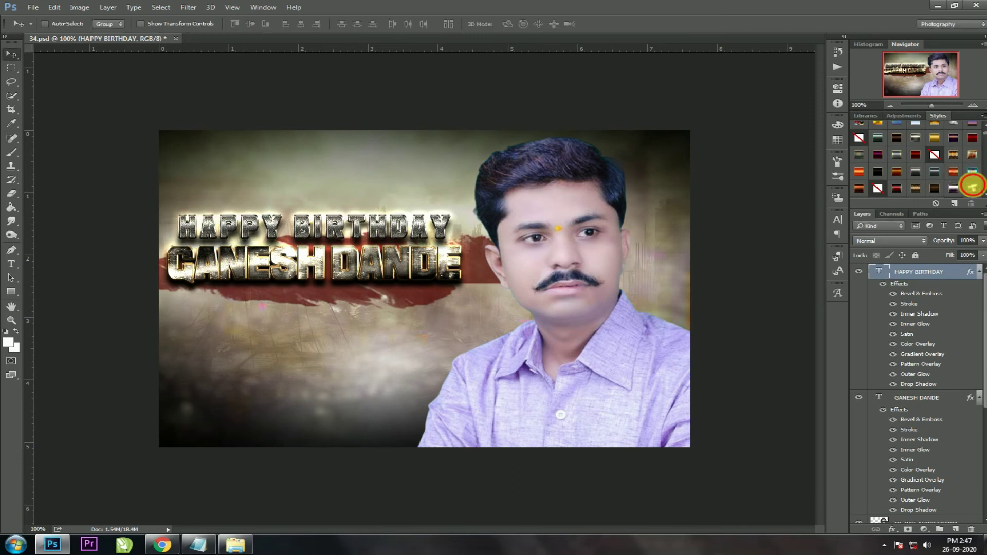
{"action": "left_click", "coordinate": [974, 188]}
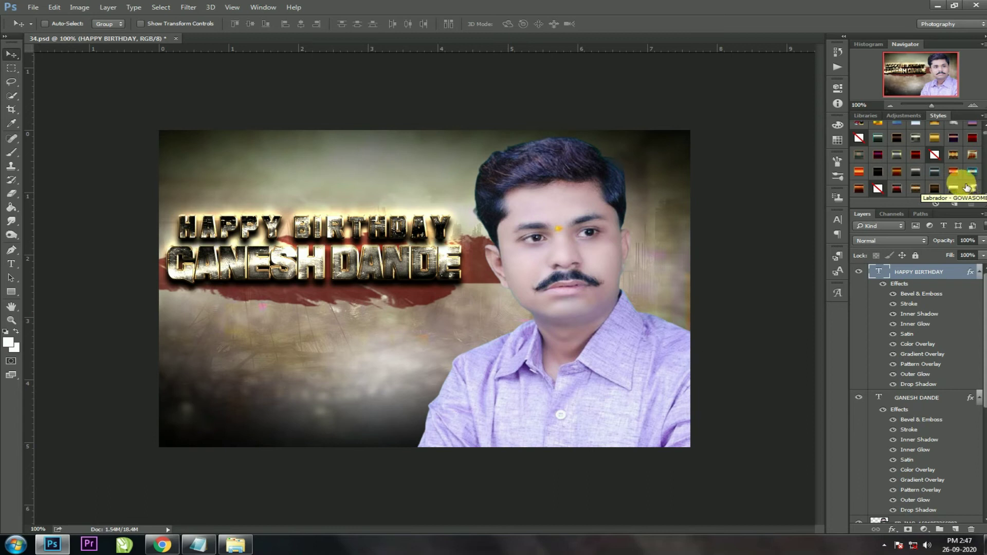
Stretch the red brush stroke taller and drag flare image 7 into the banner
{"action": "scroll", "coordinate": [957, 185], "scroll_direction": "down", "scroll_amount": 1}
{"action": "left_click", "coordinate": [397, 304], "text": "ctrl"}
{"action": "key", "text": "ctrl+t"}
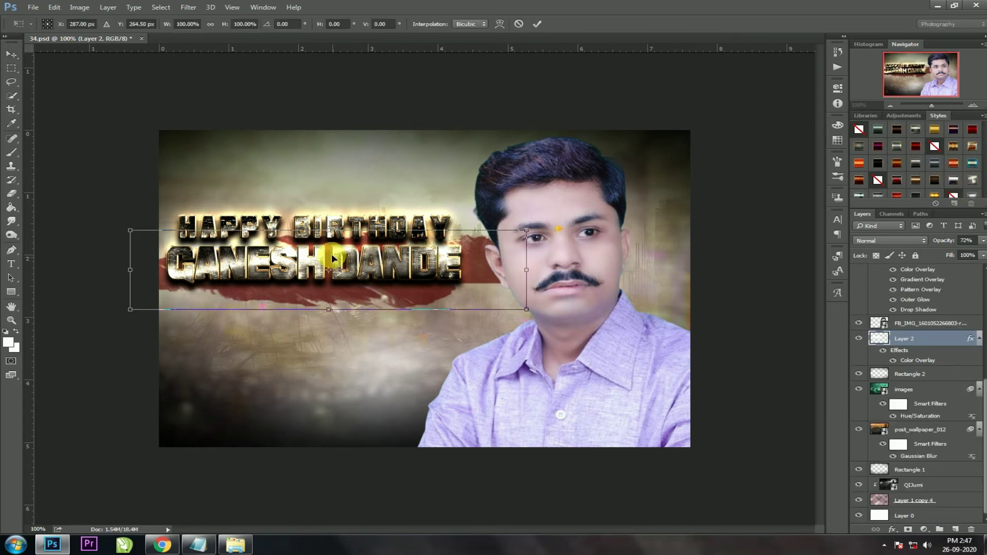
{"action": "left_click_drag", "start_coordinate": [335, 233], "coordinate": [334, 186]}
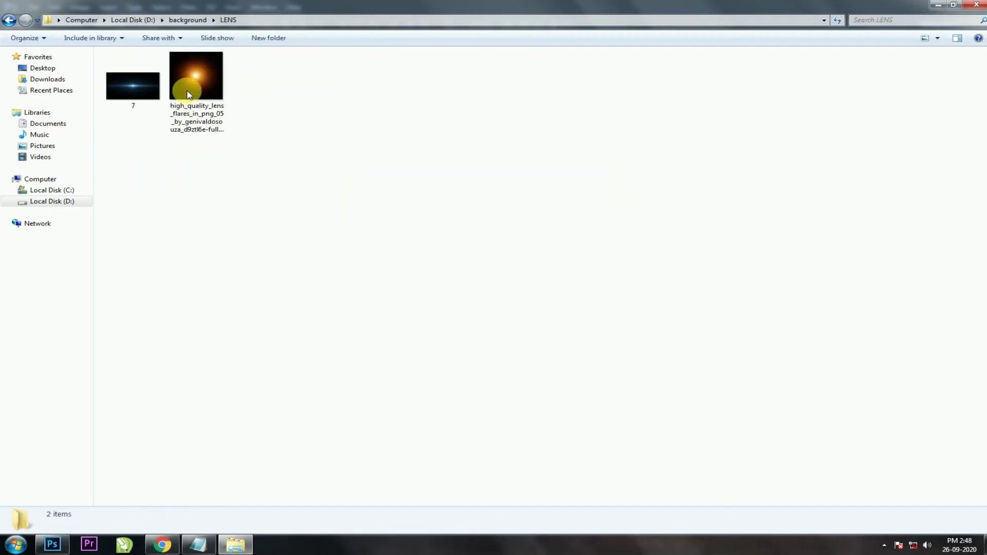
{"action": "mouse_move", "coordinate": [142, 87]}
{"action": "left_mouse_down"}
{"action": "mouse_move", "coordinate": [339, 323]}
{"action": "mouse_move", "coordinate": [324, 323]}
{"action": "left_mouse_up"}
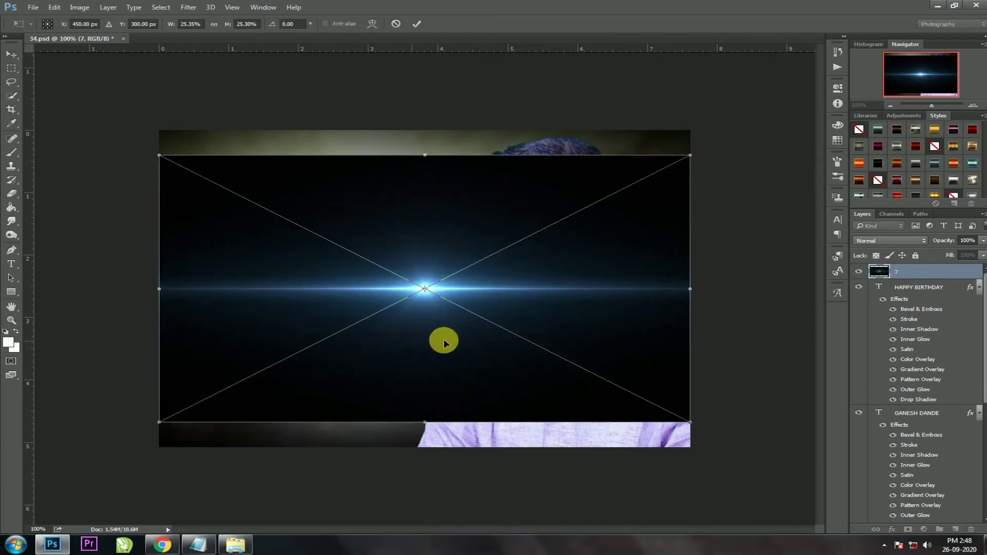
Shrink the blue flare, set it to Screen blend mode, and move it over GANESH
{"action": "left_click_drag", "start_coordinate": [684, 167], "coordinate": [585, 208]}
{"action": "key", "text": "Return"}
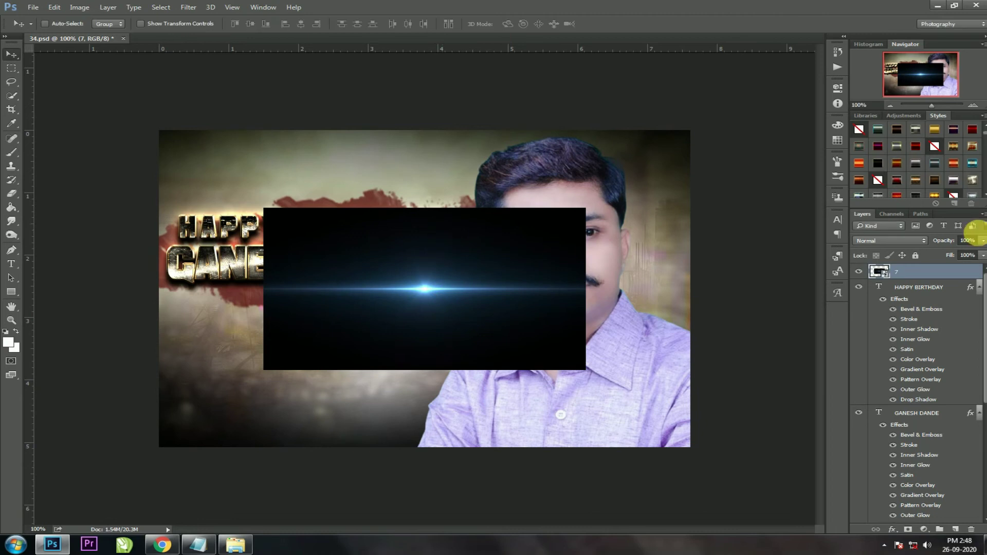
{"action": "left_click", "coordinate": [874, 241]}
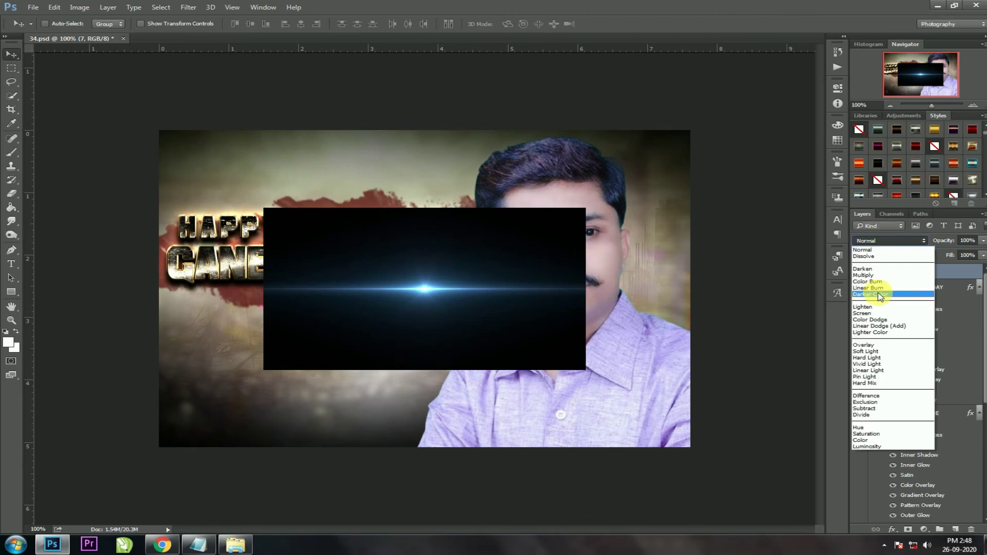
{"action": "left_click", "coordinate": [876, 316]}
{"action": "left_click_drag", "start_coordinate": [383, 255], "coordinate": [314, 245]}
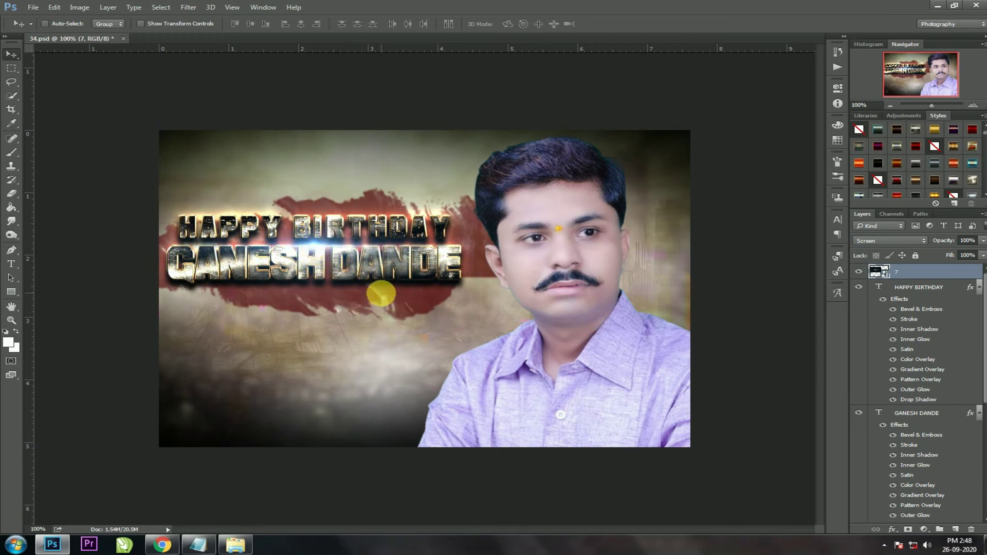
Apply Levels to the flare with the black input raised to 21
{"action": "key", "text": "ctrl"}
{"action": "key", "text": "ctrl+l"}
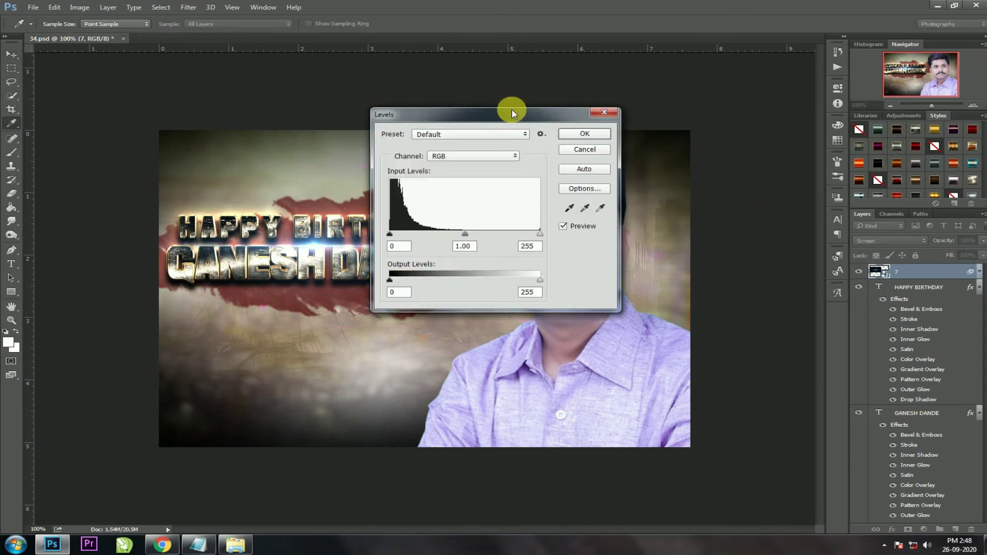
{"action": "left_click_drag", "start_coordinate": [671, 133], "coordinate": [742, 136]}
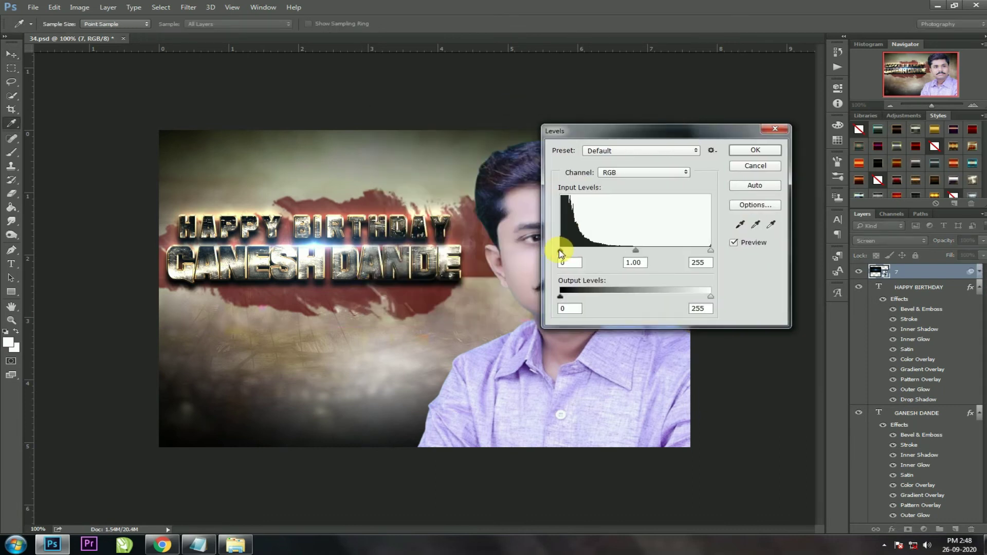
{"action": "left_click_drag", "start_coordinate": [572, 254], "coordinate": [574, 254]}
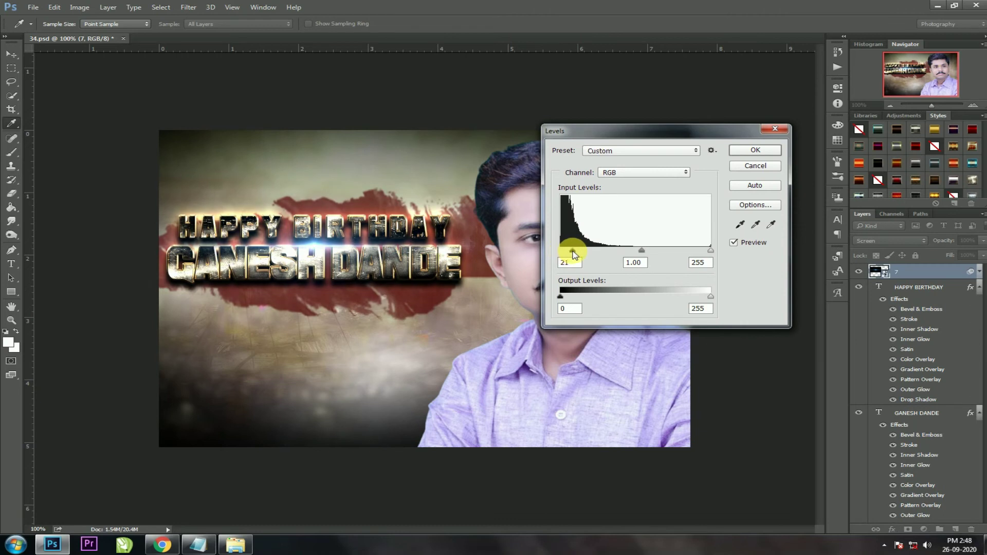
{"action": "left_click", "coordinate": [765, 150]}
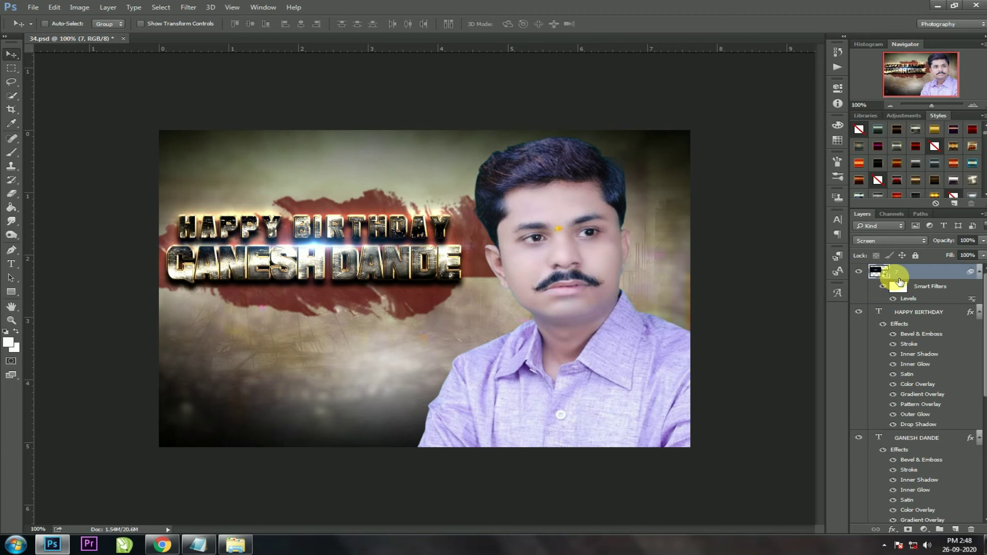
Open 21.psd and bring its PRESENT BY credit text onto the banner's bottom-left
{"action": "left_click", "coordinate": [32, 7]}
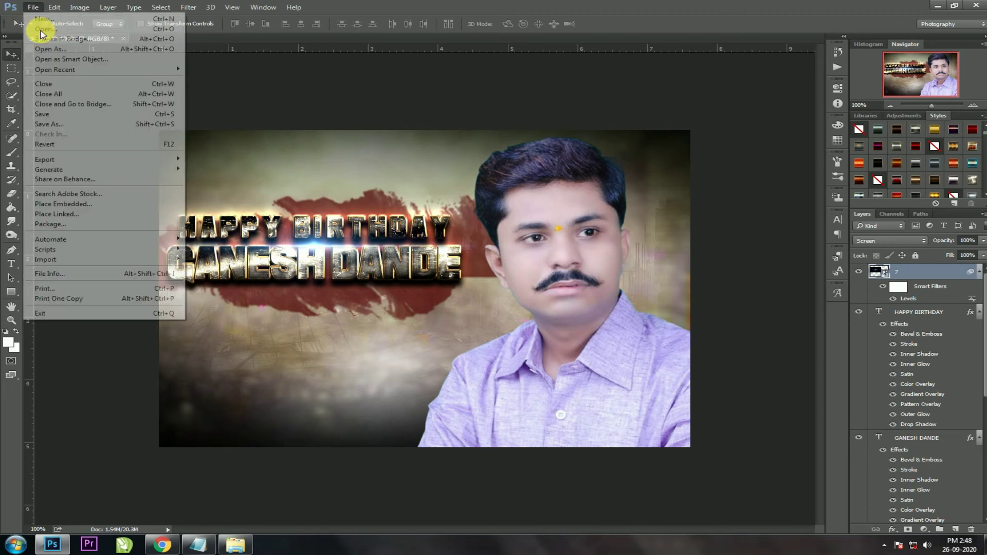
{"action": "left_click", "coordinate": [43, 29]}
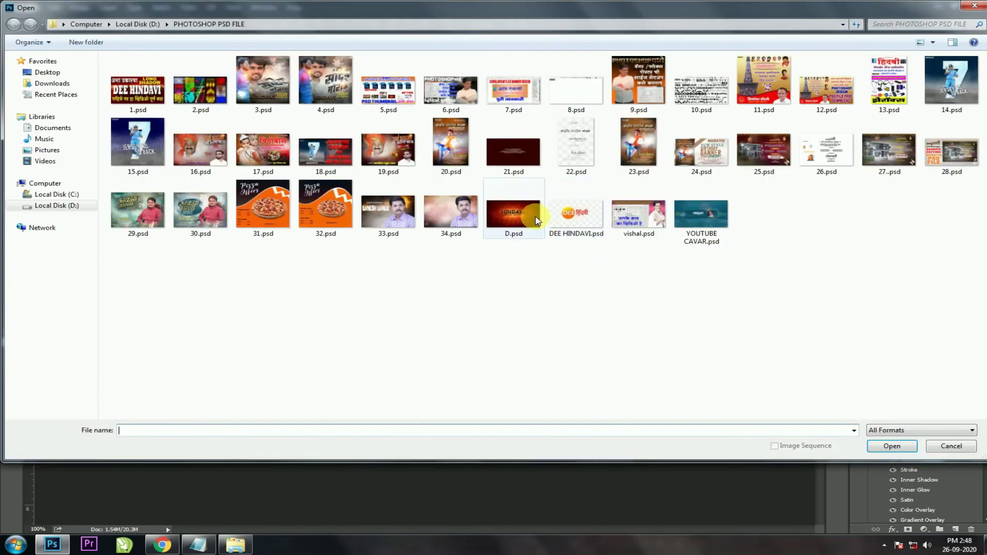
{"action": "left_click", "coordinate": [507, 152]}
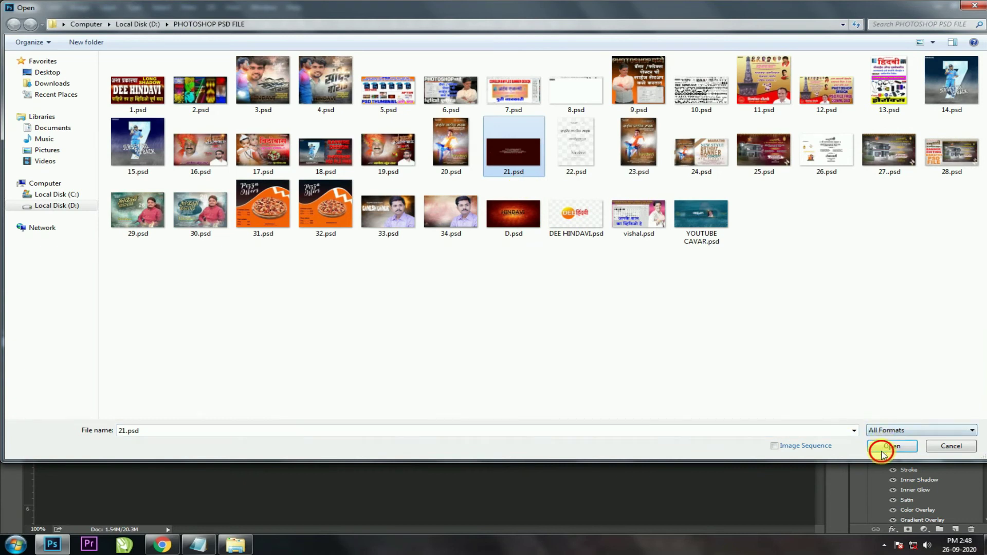
{"action": "left_click", "coordinate": [882, 447]}
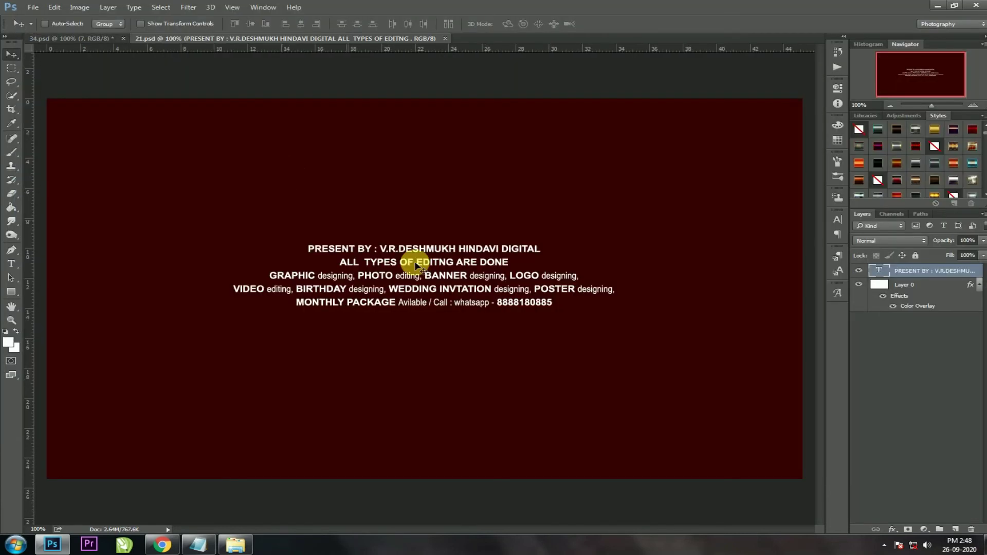
{"action": "mouse_move", "coordinate": [416, 265]}
{"action": "left_mouse_down"}
{"action": "mouse_move", "coordinate": [123, 40]}
{"action": "mouse_move", "coordinate": [360, 327]}
{"action": "mouse_move", "coordinate": [337, 315]}
{"action": "mouse_move", "coordinate": [327, 414]}
{"action": "left_mouse_up"}
{"action": "key", "text": "ctrl+t"}
{"action": "key", "text": "Return"}
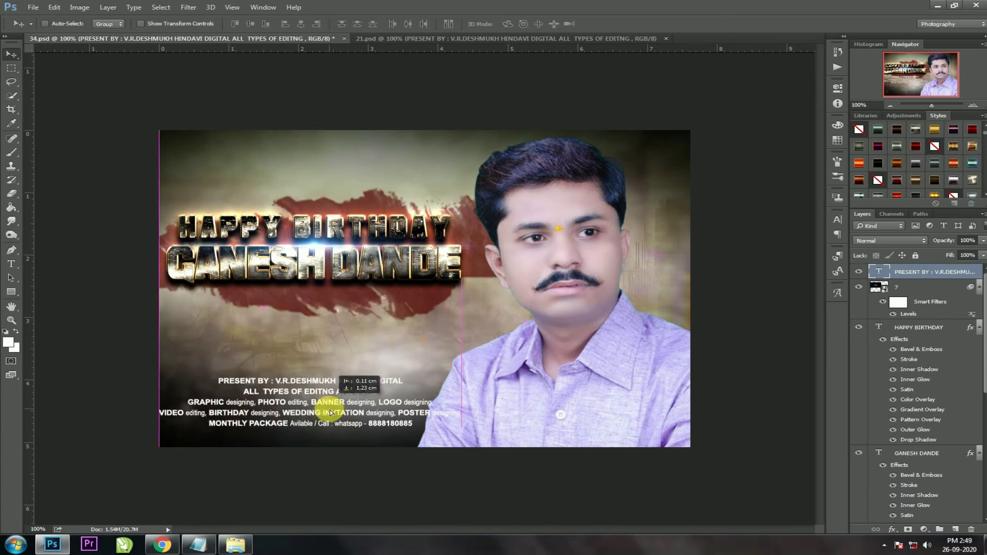
Shrink the bottom credit text to about 86% and nudge it slightly left
{"action": "key", "text": "ctrl+t"}
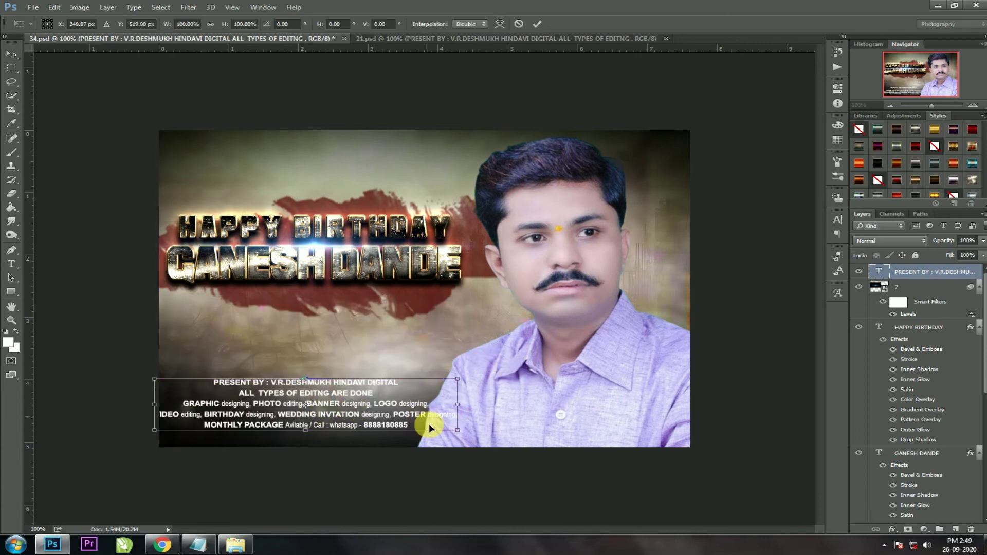
{"action": "mouse_move", "coordinate": [460, 434]}
{"action": "left_mouse_down"}
{"action": "mouse_move", "coordinate": [371, 426]}
{"action": "mouse_move", "coordinate": [370, 439]}
{"action": "left_mouse_up"}
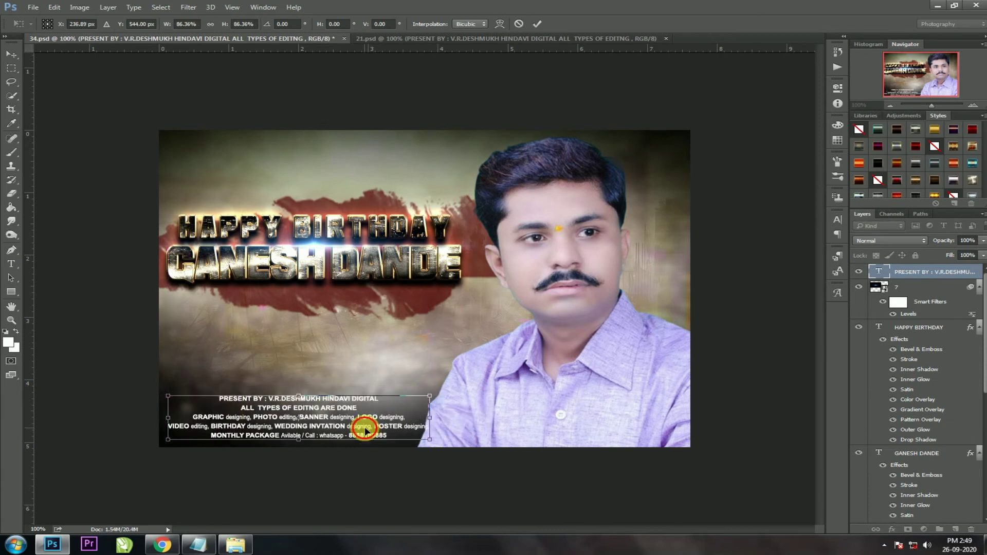
{"action": "key", "text": "Return"}
{"action": "key", "text": "Left"}
{"action": "key", "text": "Left"}
{"action": "key", "text": "Left"}
{"action": "key", "text": "Left"}
{"action": "key", "text": "Left"}
{"action": "key", "text": "Left"}
{"action": "key", "text": "Left"}
{"action": "key", "text": "Left"}
{"action": "key", "text": "Left"}
{"action": "key", "text": "Left"}
{"action": "key", "text": "Left"}
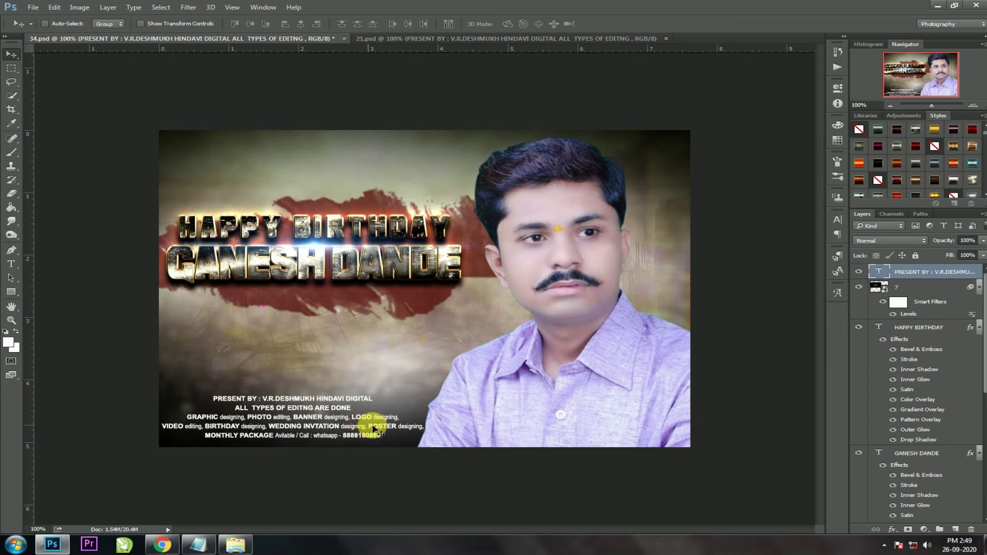
Add two faded credit copies: one below the title at 40%, one at the top at about 19%
{"action": "left_click_drag", "start_coordinate": [335, 369], "coordinate": [345, 309]}
{"action": "key", "text": "ctrl+t"}
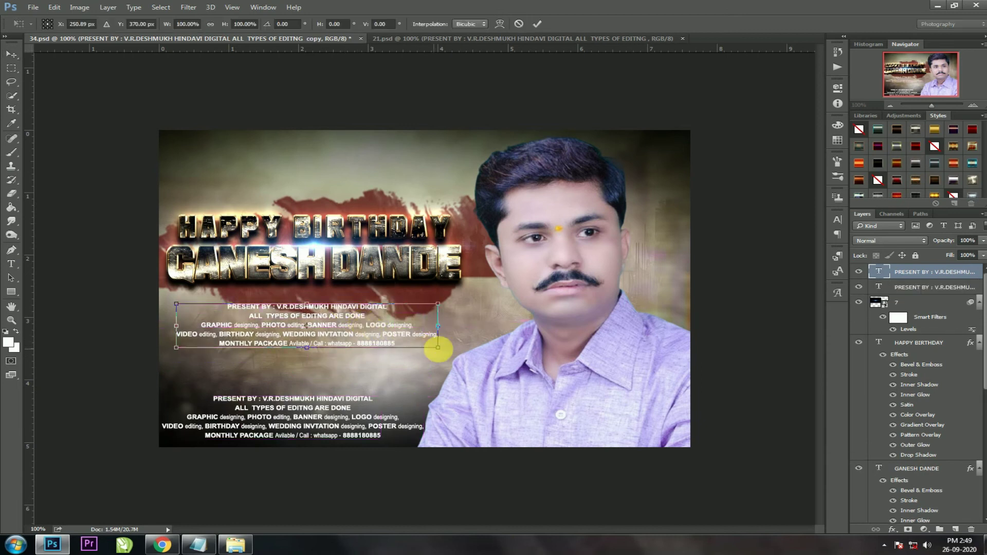
{"action": "left_click_drag", "start_coordinate": [438, 348], "coordinate": [449, 350]}
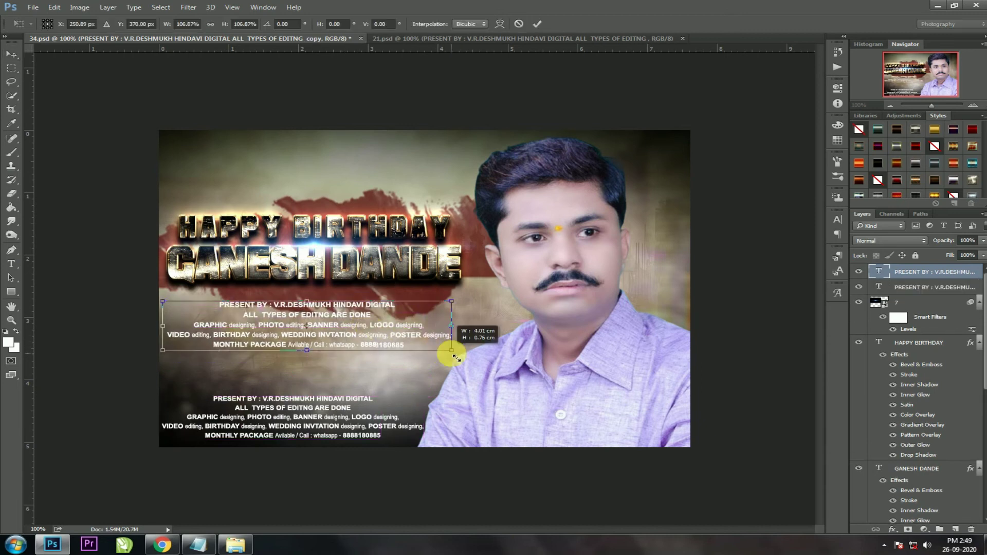
{"action": "double_click", "coordinate": [396, 337]}
{"action": "left_click_drag", "start_coordinate": [944, 246], "coordinate": [915, 265]}
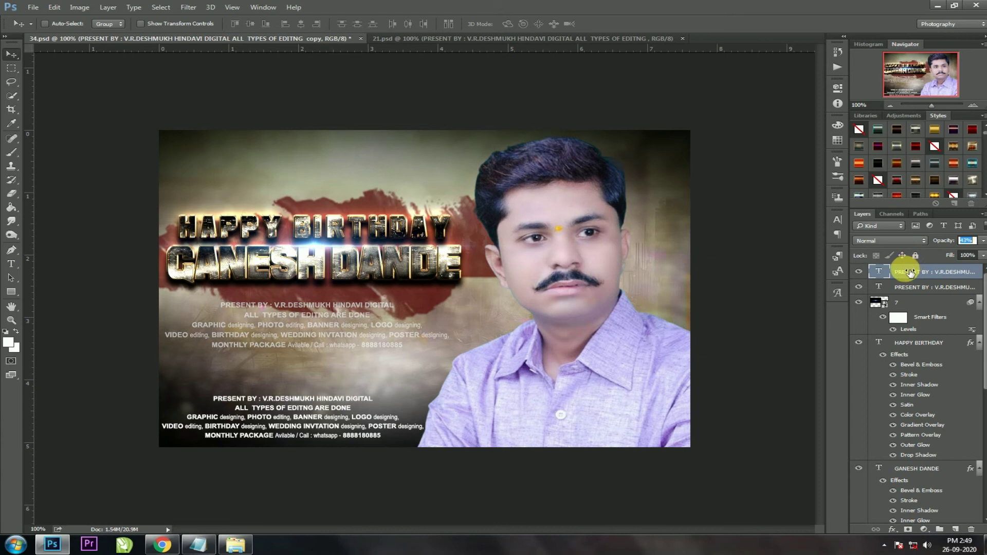
{"action": "key", "text": "Return"}
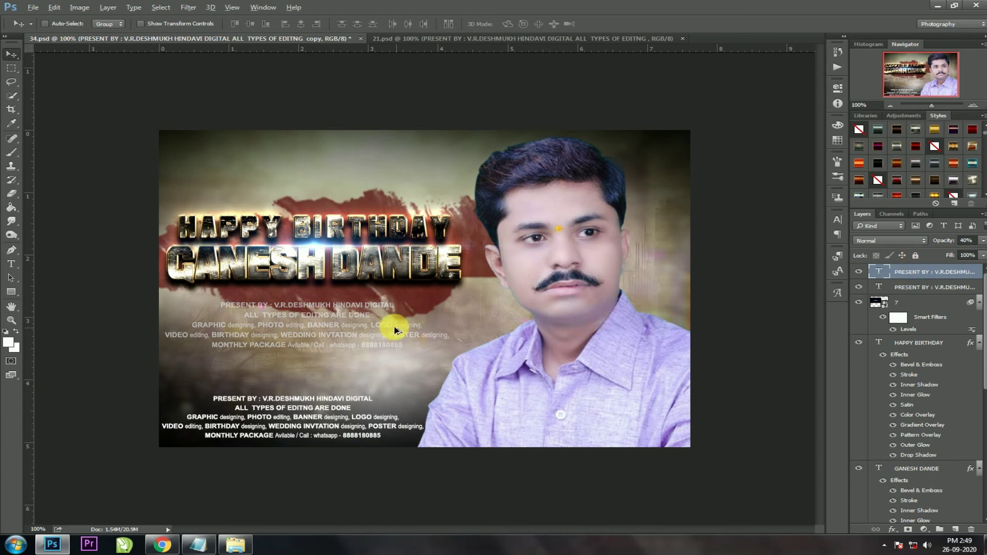
{"action": "left_click_drag", "start_coordinate": [311, 323], "coordinate": [315, 169]}
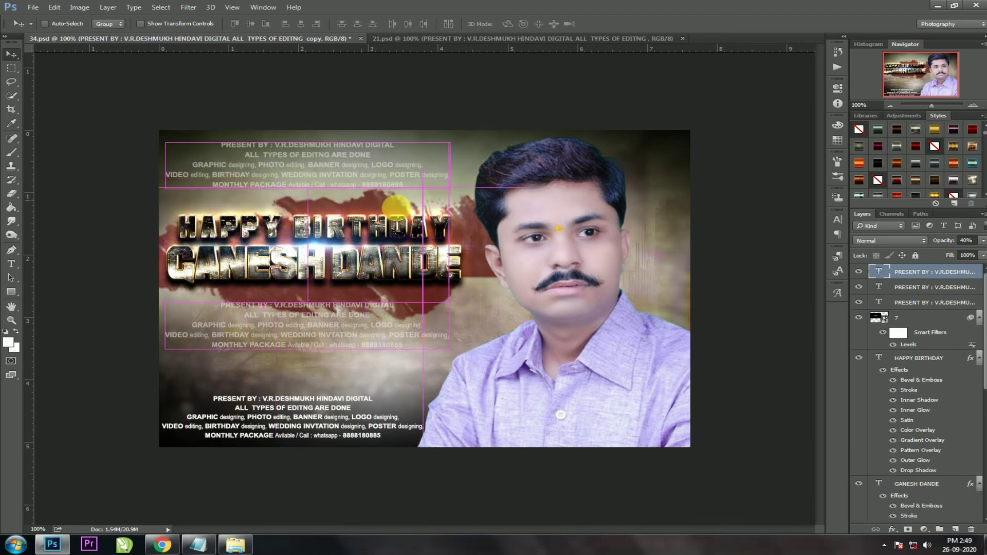
{"action": "left_click_drag", "start_coordinate": [951, 240], "coordinate": [946, 245]}
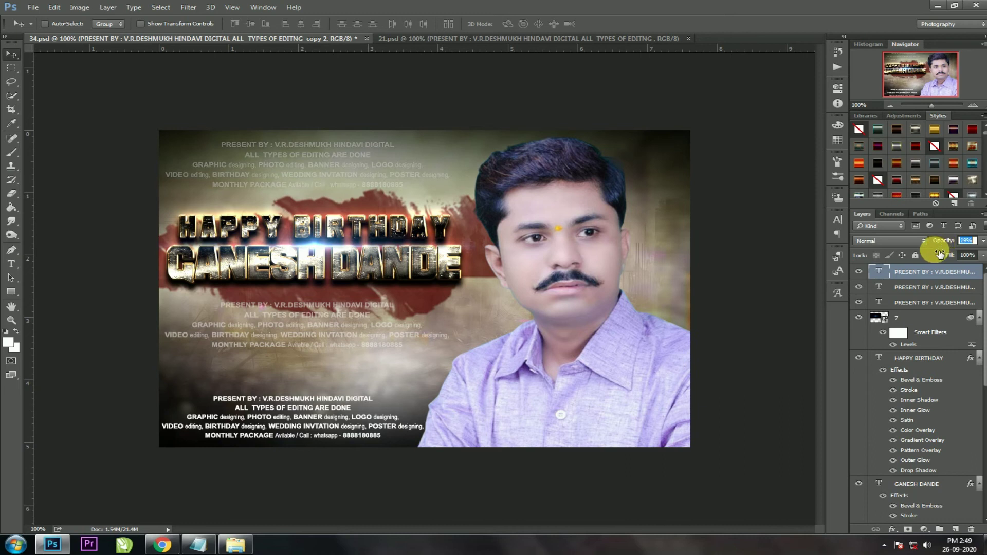
Close 21.psd and open the 17.psd banner
{"action": "left_click", "coordinate": [687, 39]}
{"action": "left_click", "coordinate": [35, 6]}
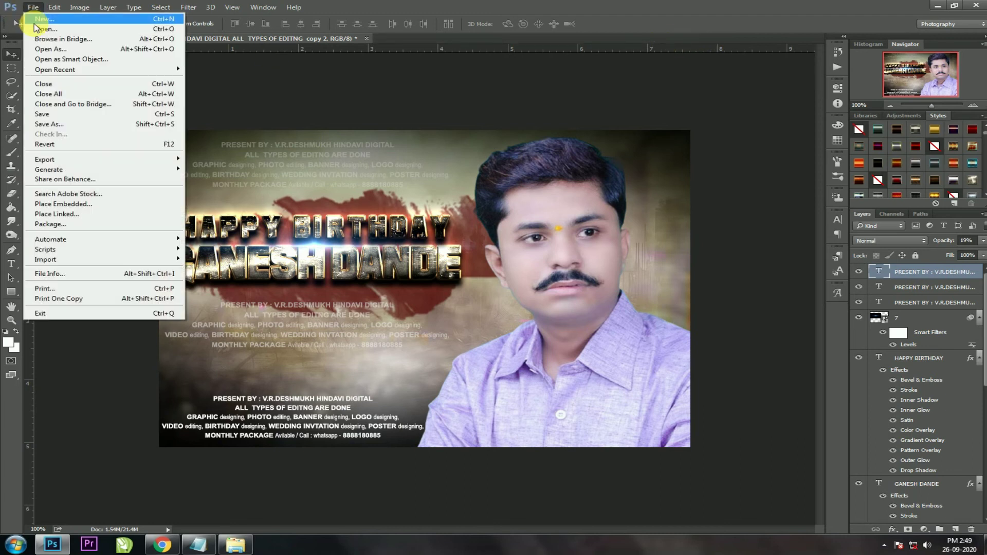
{"action": "left_click", "coordinate": [31, 23]}
{"action": "left_click", "coordinate": [883, 447]}
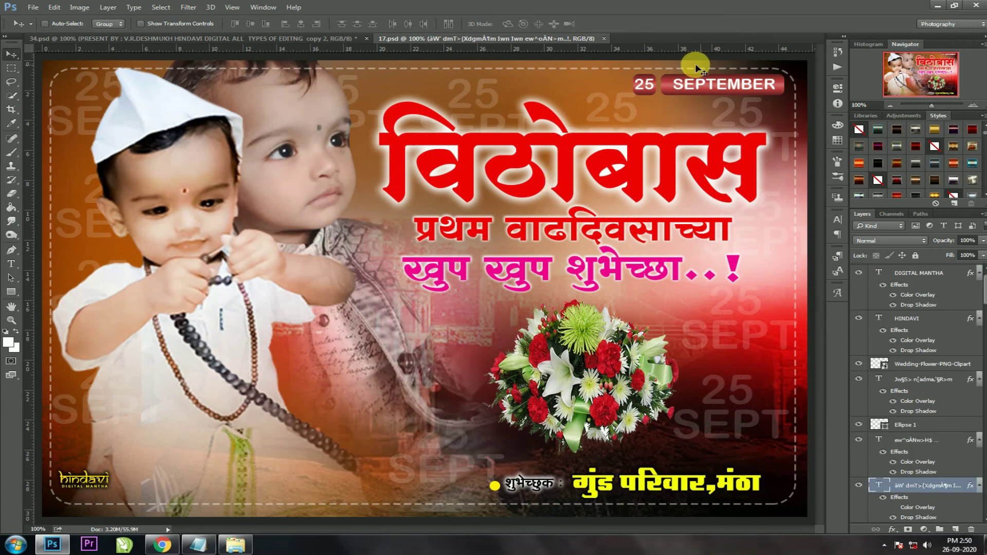
Select the 25 SEPTEMBER date layer and drag it onto the birthday banner over the portrait
{"action": "right_click", "coordinate": [649, 91]}
{"action": "left_click", "coordinate": [666, 98]}
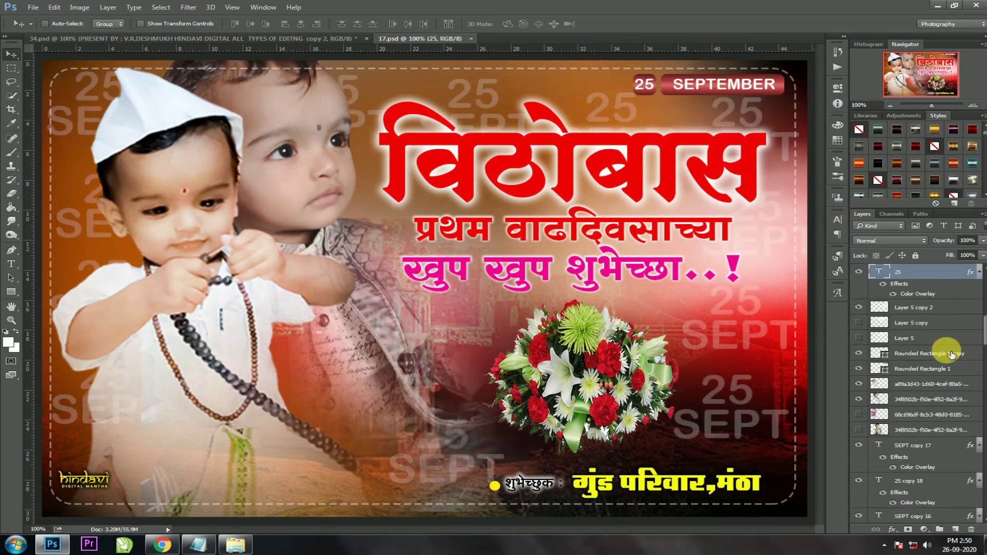
{"action": "scroll", "coordinate": [914, 311], "scroll_direction": "up", "scroll_amount": 3}
{"action": "mouse_move", "coordinate": [913, 311]}
{"action": "left_mouse_down"}
{"action": "mouse_move", "coordinate": [610, 324]}
{"action": "mouse_move", "coordinate": [563, 338]}
{"action": "left_mouse_up"}
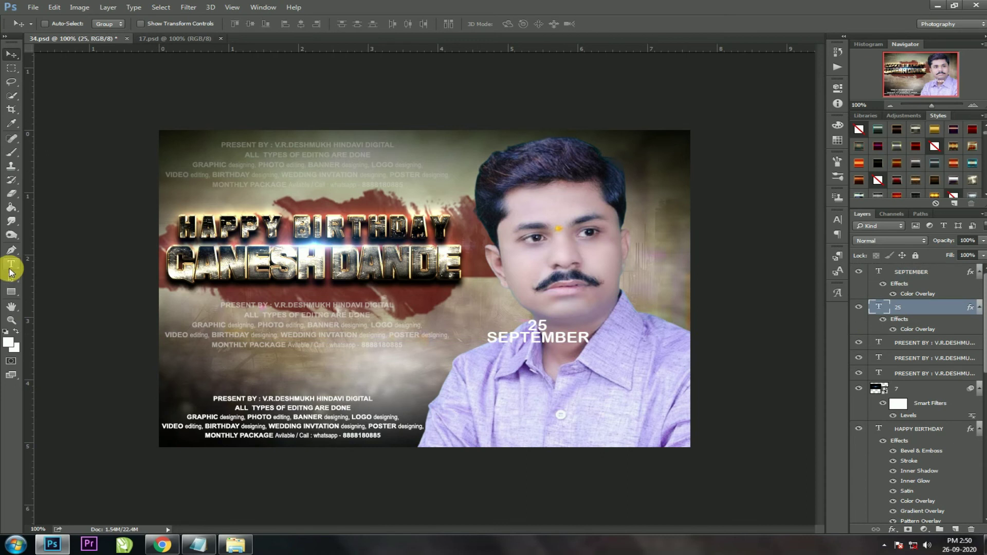
Change the date number to 27 and enlarge it about 513%
{"action": "left_click", "coordinate": [10, 270]}
{"action": "type", "text": "27"}
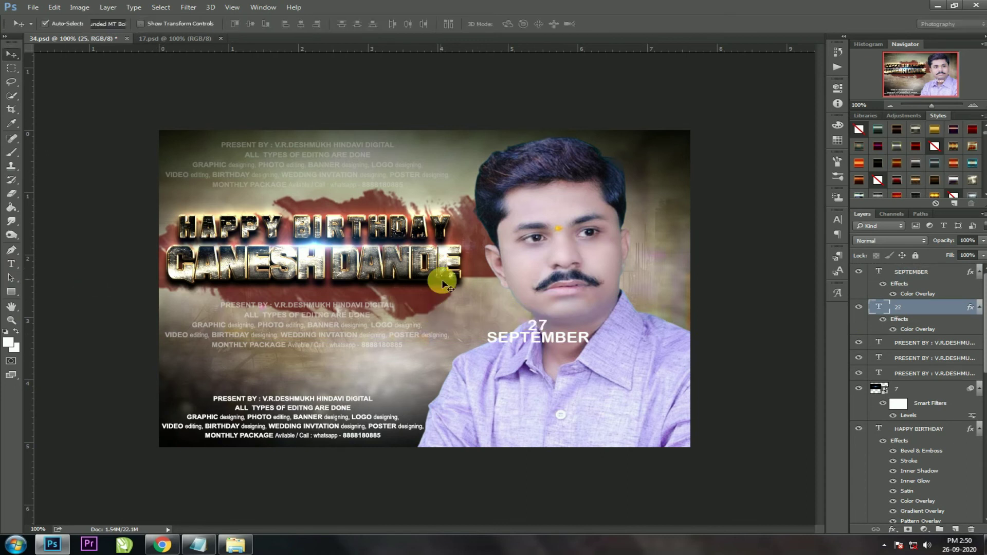
{"action": "key", "text": "ctrl+t"}
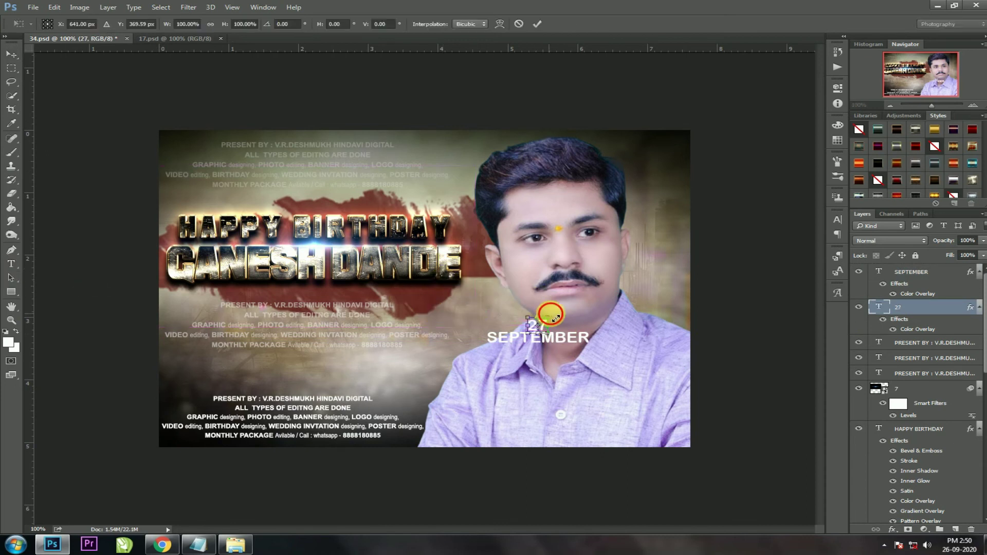
{"action": "mouse_move", "coordinate": [558, 317]}
{"action": "left_mouse_down"}
{"action": "mouse_move", "coordinate": [588, 284]}
{"action": "mouse_move", "coordinate": [574, 289]}
{"action": "left_mouse_up"}
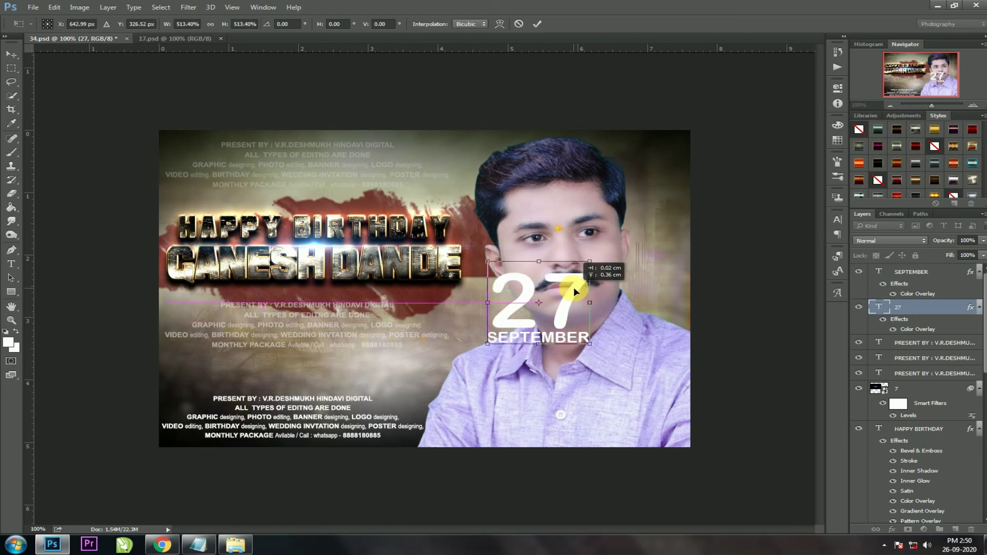
{"action": "key", "text": "Return"}
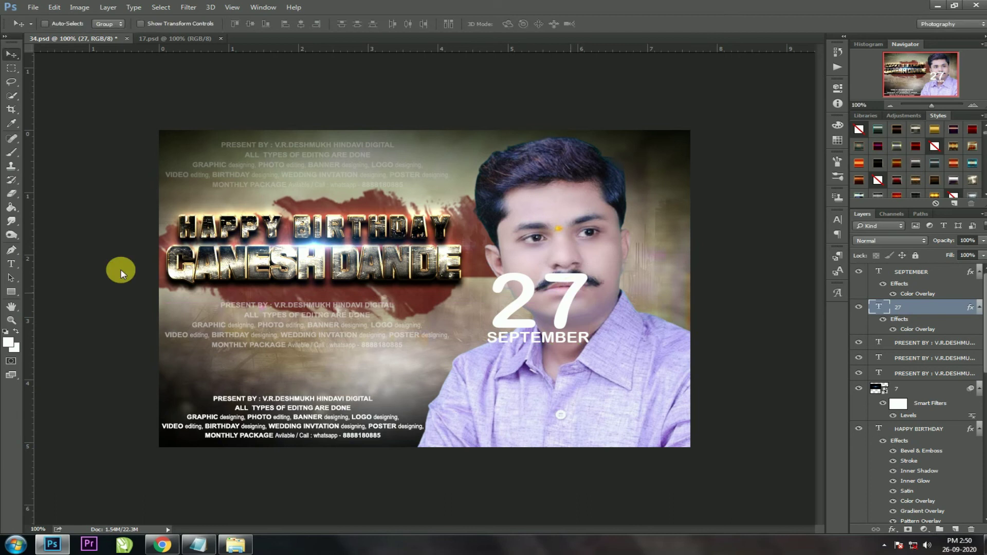
Set all of the 27 SEPTEMBER text in Arial, Black style
{"action": "left_click", "coordinate": [11, 264]}
{"action": "left_click", "coordinate": [507, 299]}
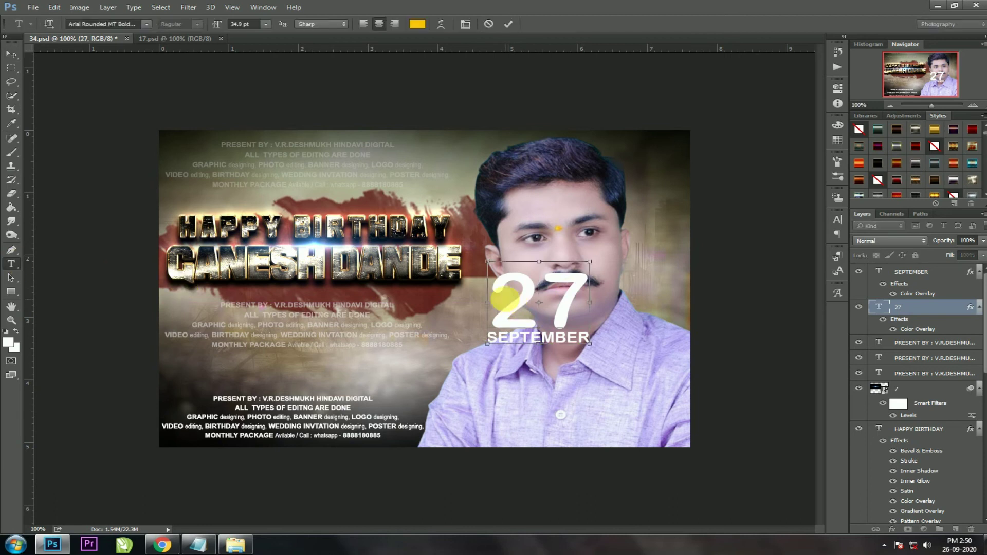
{"action": "type", "text": "A"}
{"action": "key", "text": "BackSpace"}
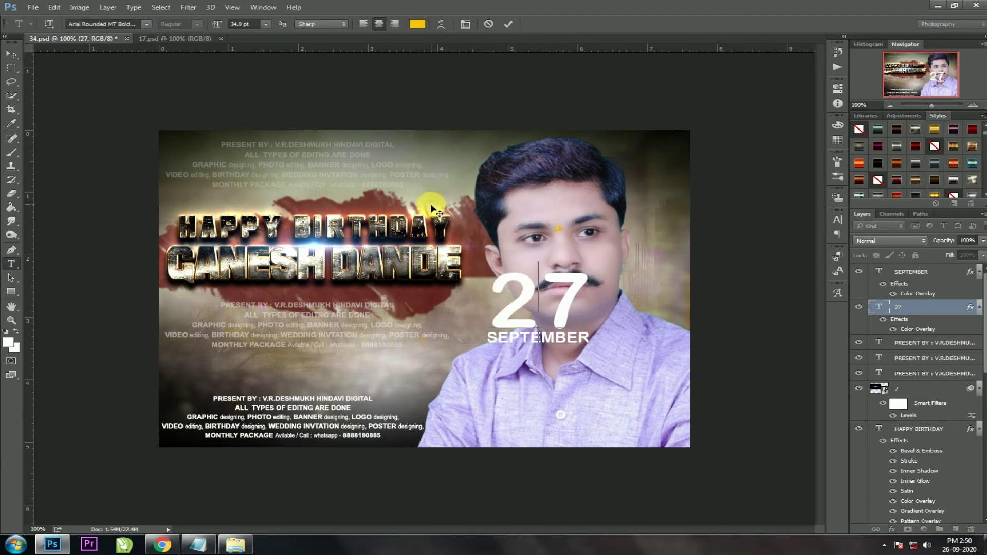
{"action": "key", "text": "ctrl+a"}
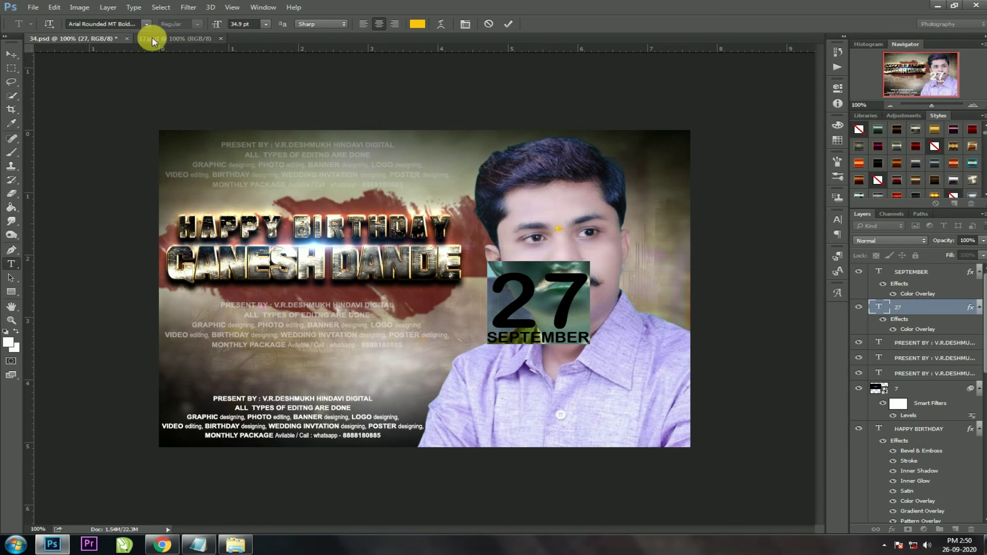
{"action": "left_click", "coordinate": [147, 23]}
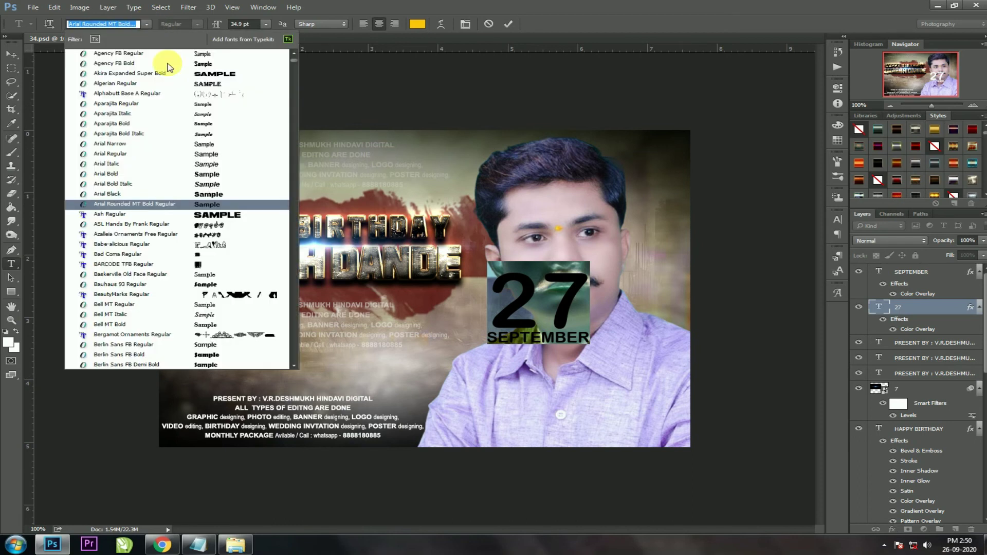
{"action": "left_click", "coordinate": [204, 175]}
{"action": "left_click", "coordinate": [198, 24]}
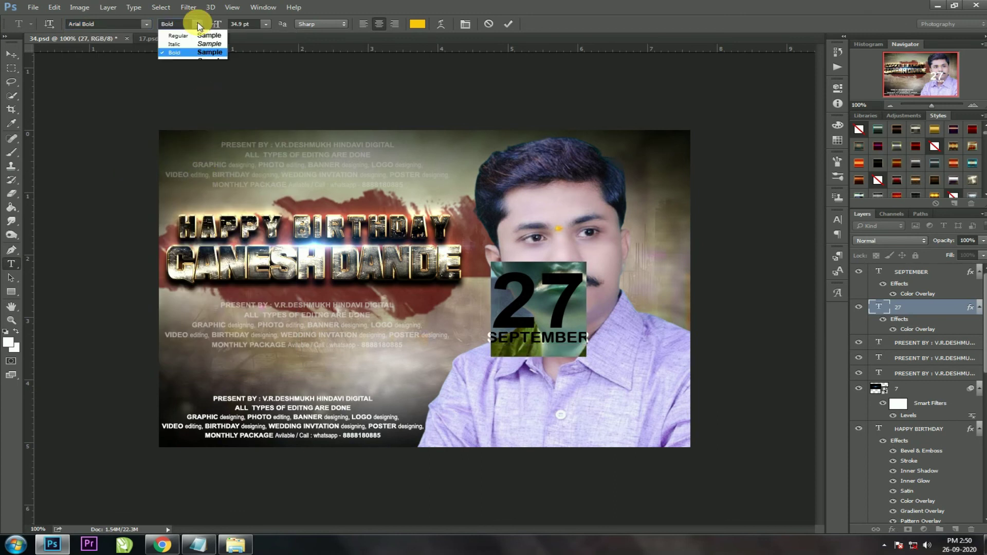
{"action": "left_click", "coordinate": [209, 77]}
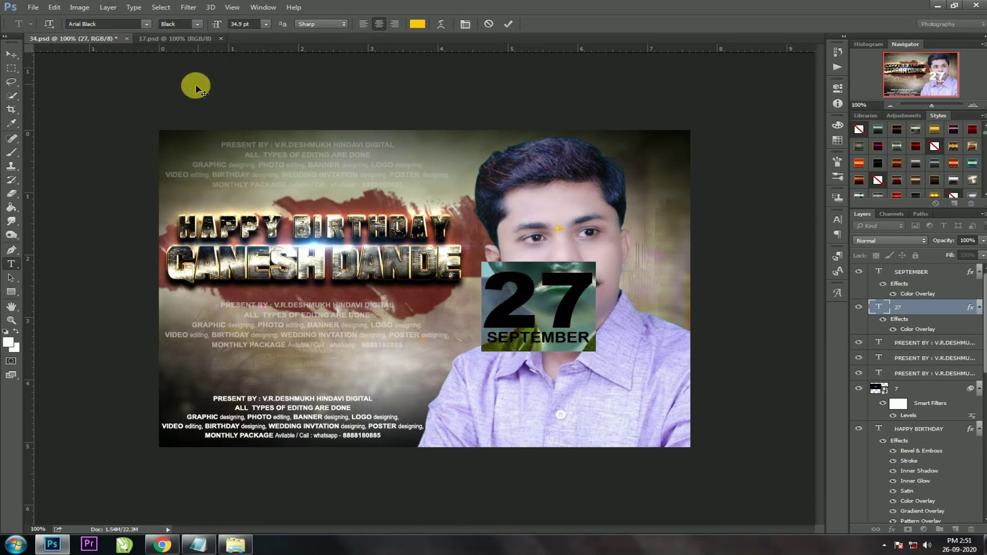
{"action": "left_click", "coordinate": [11, 53]}
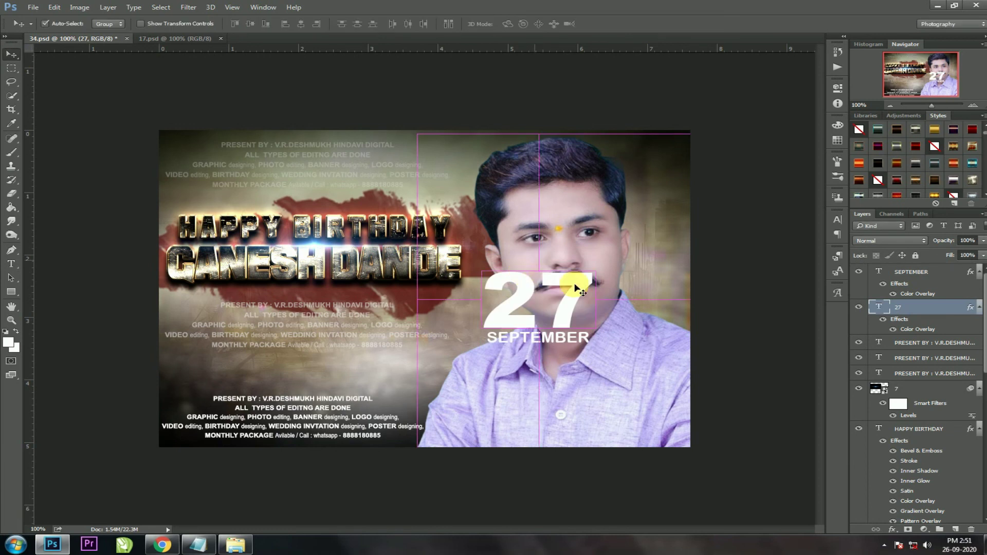
Nudge the 27, then shrink 27 and SEPTEMBER together to about half size
{"action": "left_click_drag", "start_coordinate": [564, 337], "coordinate": [572, 341]}
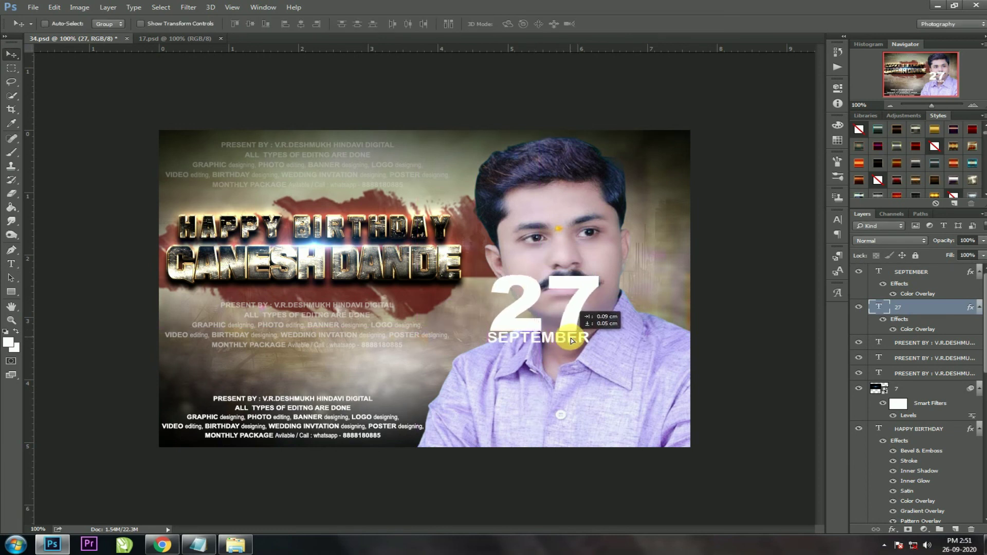
{"action": "key", "text": "Right"}
{"action": "key", "text": "Right"}
{"action": "key", "text": "Right"}
{"action": "key", "text": "Right"}
{"action": "key", "text": "Right"}
{"action": "key", "text": "Right"}
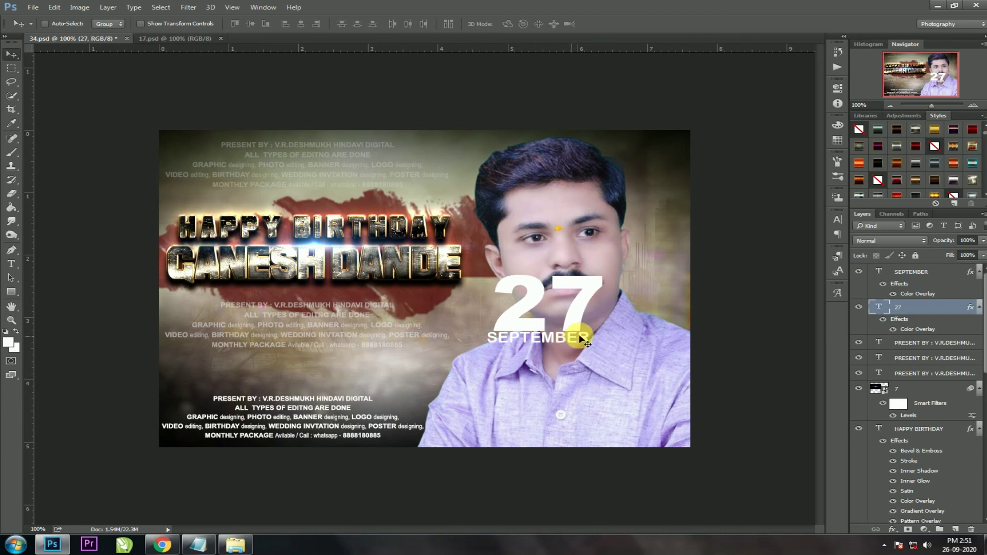
{"action": "left_click", "coordinate": [908, 271], "text": "ctrl"}
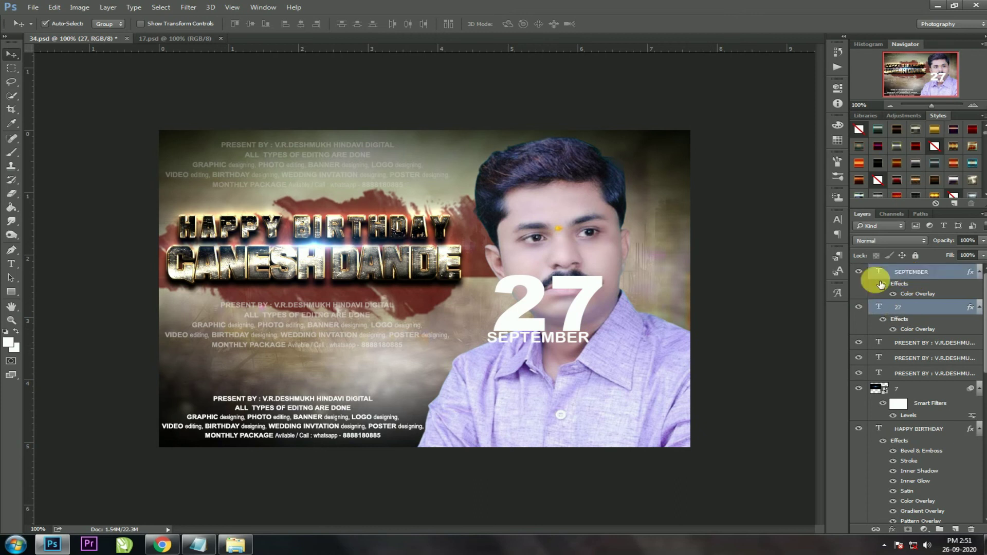
{"action": "key", "text": "ctrl+t"}
{"action": "mouse_move", "coordinate": [602, 274]}
{"action": "left_mouse_down"}
{"action": "mouse_move", "coordinate": [586, 292]}
{"action": "mouse_move", "coordinate": [352, 336]}
{"action": "mouse_move", "coordinate": [390, 316]}
{"action": "left_mouse_up"}
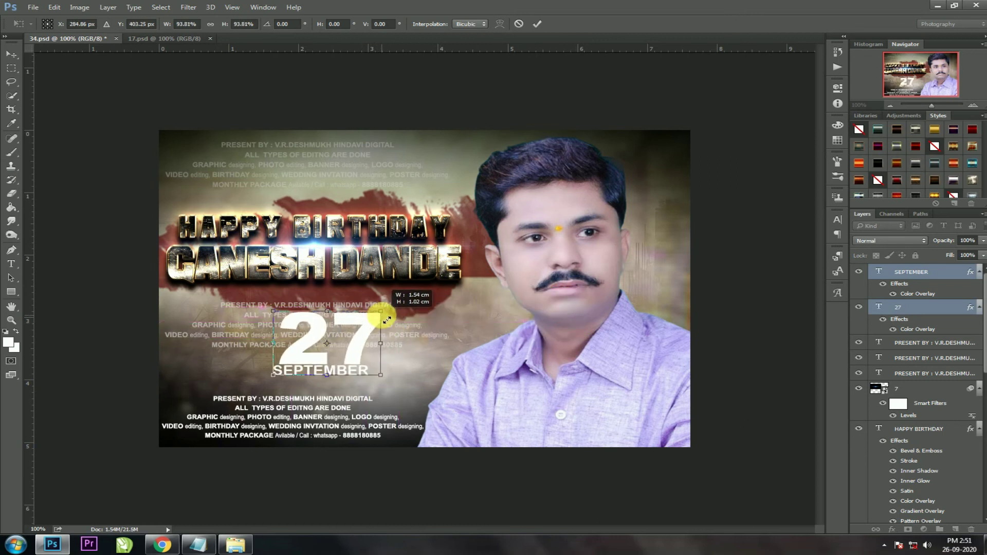
{"action": "key", "text": "Return"}
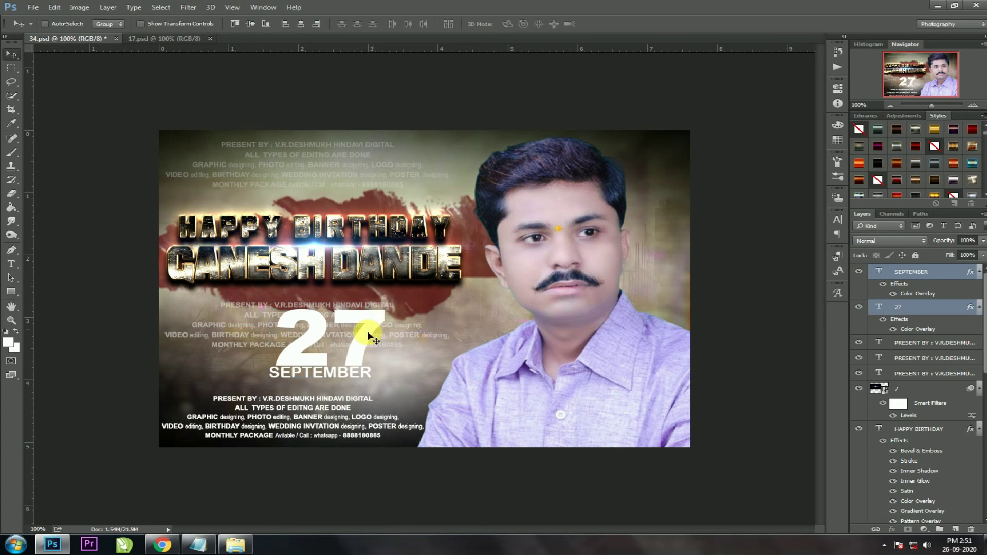
{"action": "left_click_drag", "start_coordinate": [368, 326], "coordinate": [368, 322]}
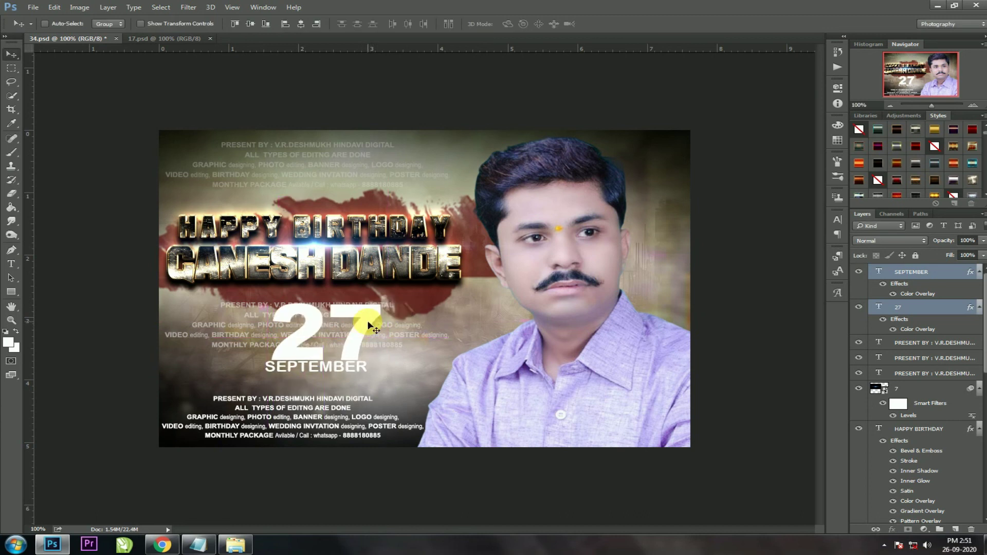
{"action": "left_click_drag", "start_coordinate": [944, 240], "coordinate": [937, 254]}
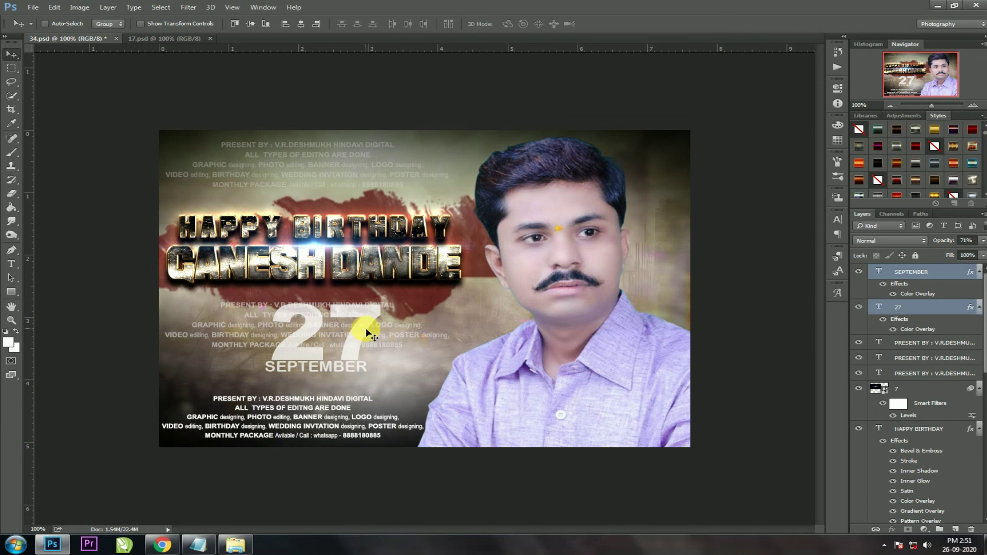
{"action": "mouse_move", "coordinate": [365, 328]}
{"action": "left_mouse_down"}
{"action": "mouse_move", "coordinate": [619, 224]}
{"action": "mouse_move", "coordinate": [676, 188]}
{"action": "left_mouse_up"}
Enlarge the duplicated date and move its layer behind the portrait photo
{"action": "key", "text": "ctrl+t"}
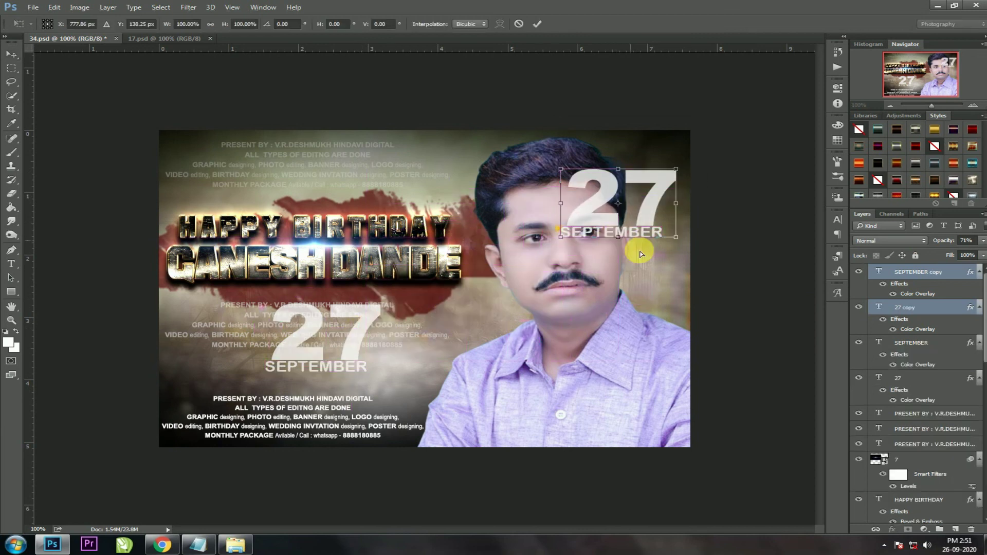
{"action": "left_click_drag", "start_coordinate": [677, 249], "coordinate": [688, 251]}
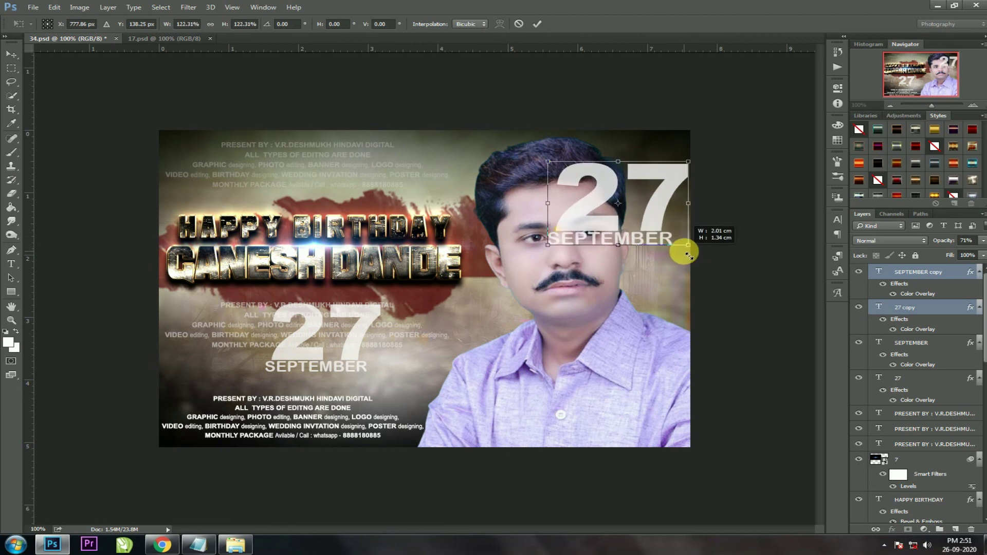
{"action": "double_click", "coordinate": [652, 228]}
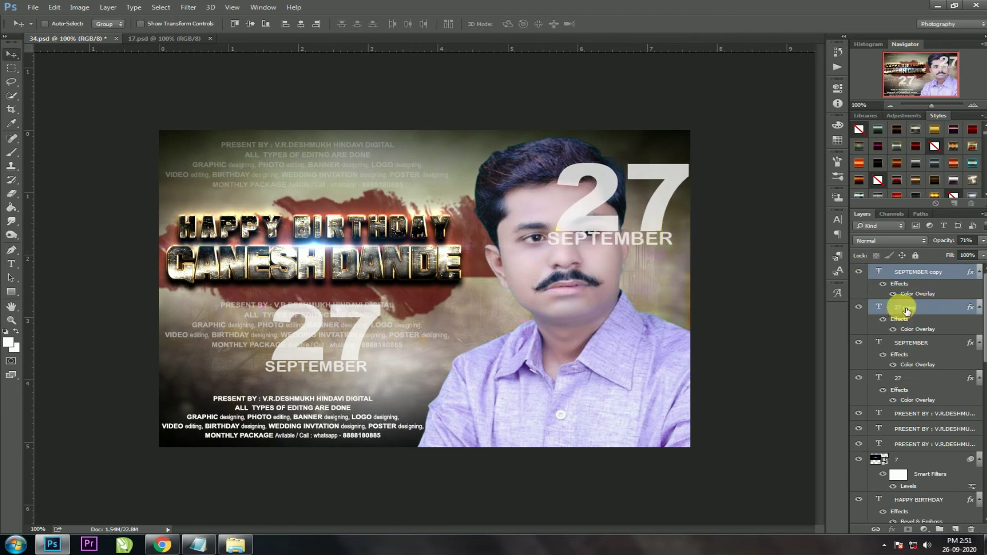
{"action": "mouse_move", "coordinate": [907, 273]}
{"action": "left_mouse_down"}
{"action": "mouse_move", "coordinate": [907, 535]}
{"action": "mouse_move", "coordinate": [902, 396]}
{"action": "left_mouse_up"}
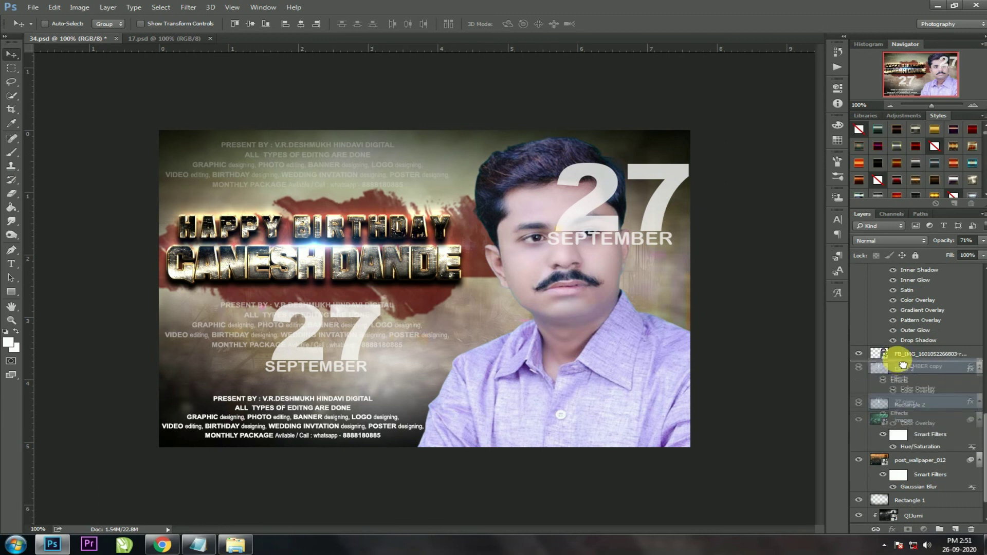
{"action": "left_click_drag", "start_coordinate": [902, 396], "coordinate": [903, 364]}
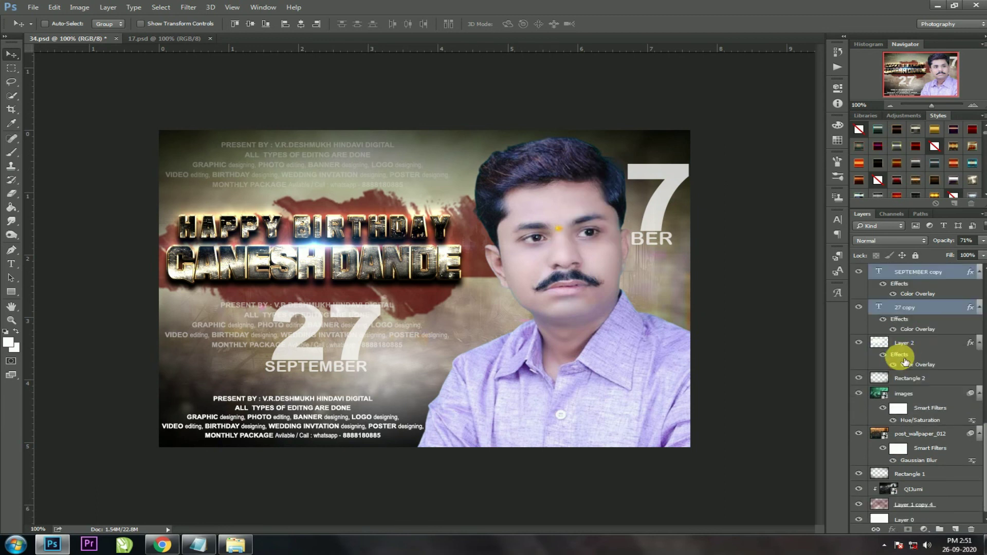
Scatter more faint 9%-opacity date copies across the background, including the top left
{"action": "scroll", "coordinate": [897, 366], "scroll_direction": "up", "scroll_amount": 5}
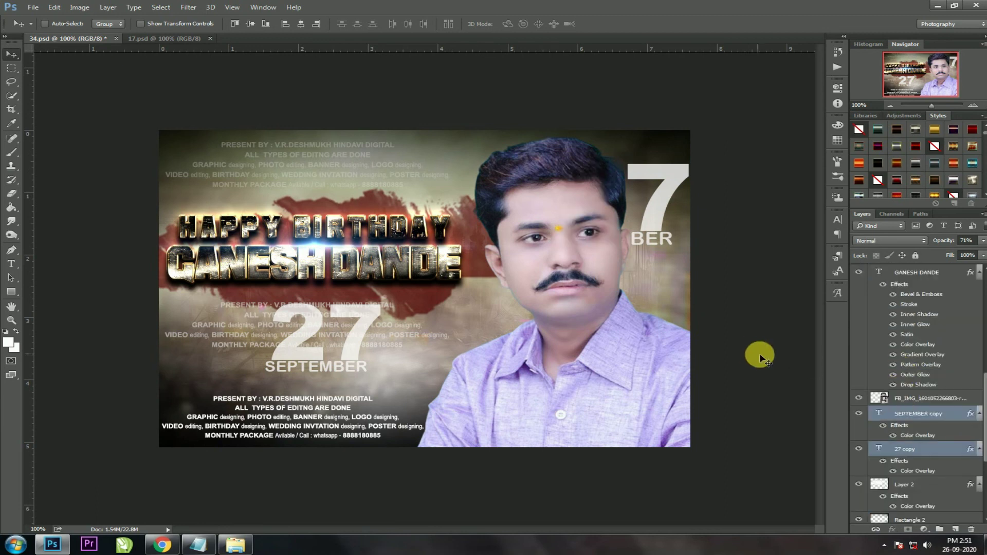
{"action": "mouse_move", "coordinate": [216, 237]}
{"action": "left_mouse_down"}
{"action": "mouse_move", "coordinate": [463, 156]}
{"action": "mouse_move", "coordinate": [475, 324]}
{"action": "mouse_move", "coordinate": [229, 351]}
{"action": "mouse_move", "coordinate": [231, 342]}
{"action": "mouse_move", "coordinate": [195, 365]}
{"action": "mouse_move", "coordinate": [189, 186]}
{"action": "left_mouse_up"}
{"action": "left_click", "coordinate": [288, 301], "text": "alt"}
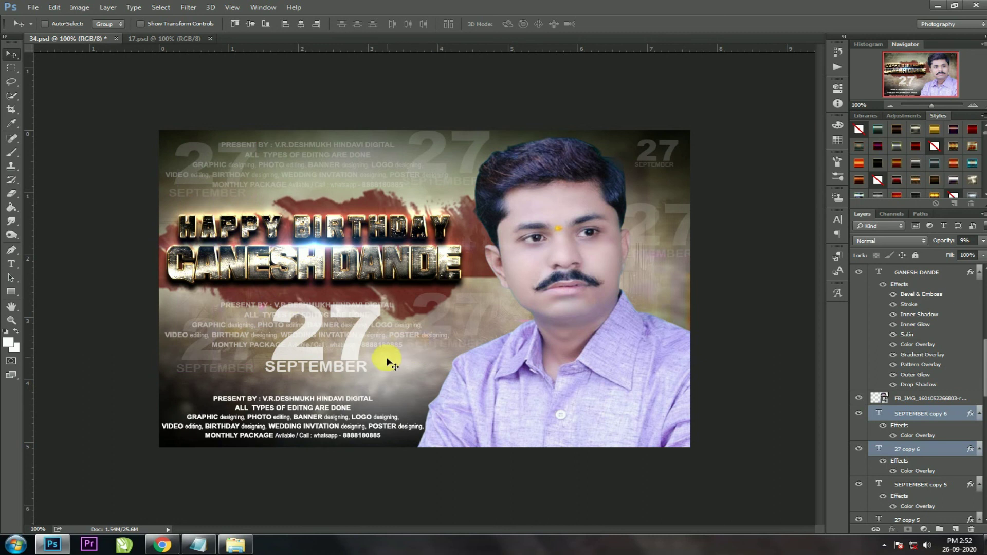
{"action": "scroll", "coordinate": [904, 308], "scroll_direction": "up", "scroll_amount": 2}
{"action": "scroll", "coordinate": [903, 331], "scroll_direction": "up", "scroll_amount": 2}
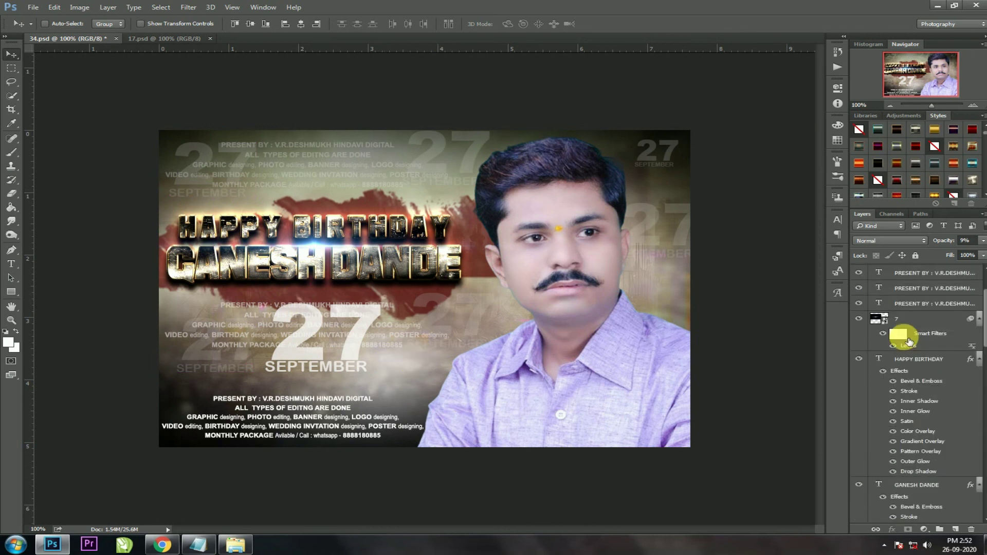
{"action": "scroll", "coordinate": [907, 333], "scroll_direction": "up", "scroll_amount": 2}
{"action": "scroll", "coordinate": [908, 329], "scroll_direction": "up", "scroll_amount": 1}
Shrink the credit name and phone number text at the top right
{"action": "left_click", "coordinate": [905, 273]}
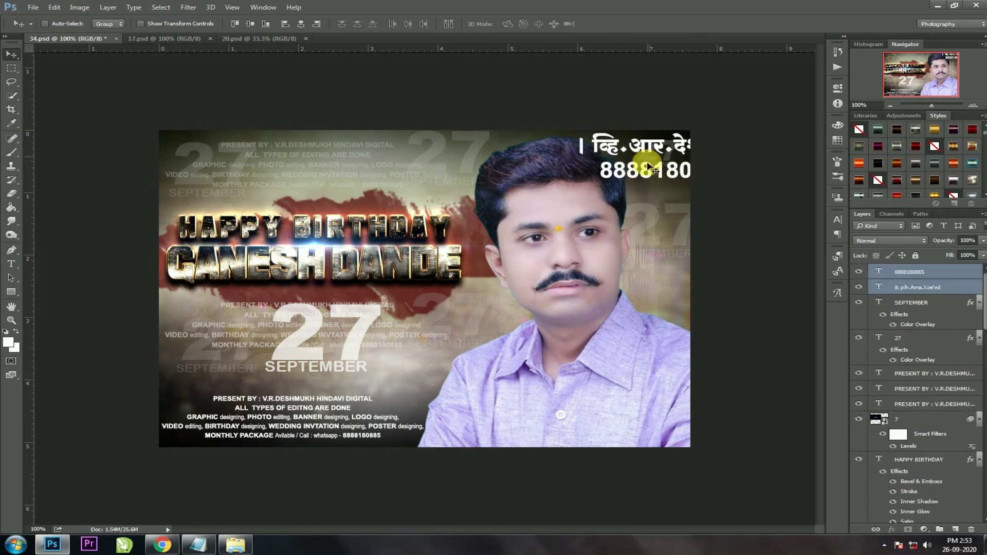
{"action": "key", "text": "ctrl+t"}
{"action": "left_click_drag", "start_coordinate": [579, 177], "coordinate": [675, 164]}
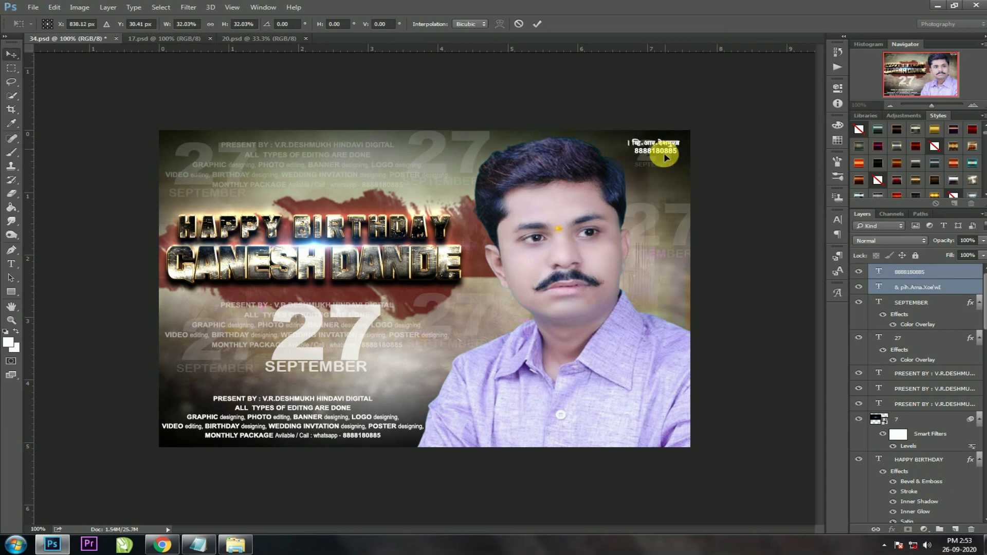
{"action": "key", "text": "Return"}
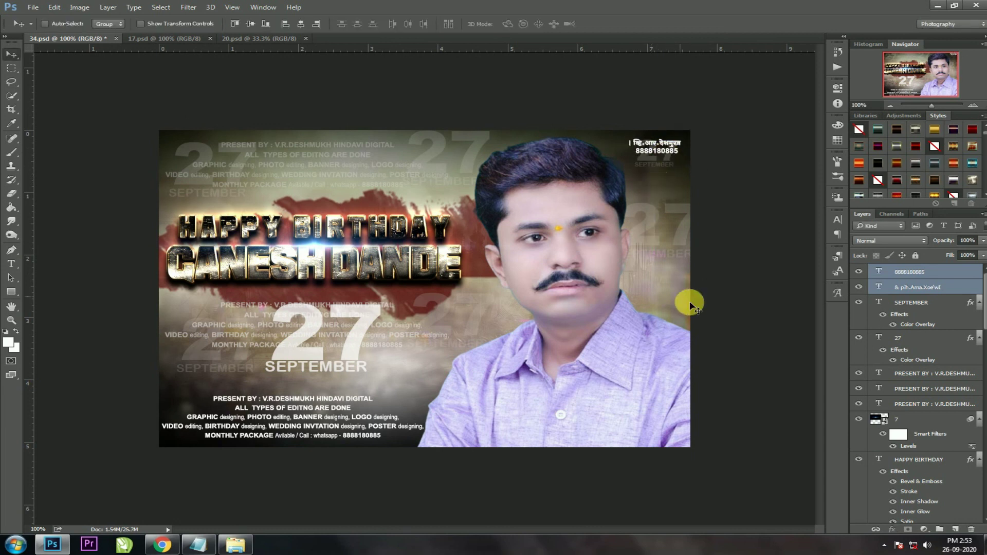
Bring the hindavi DIGITAL MANTHA logo from 20.psd, scale to about 40%, and place above the credits
{"action": "left_click", "coordinate": [253, 41]}
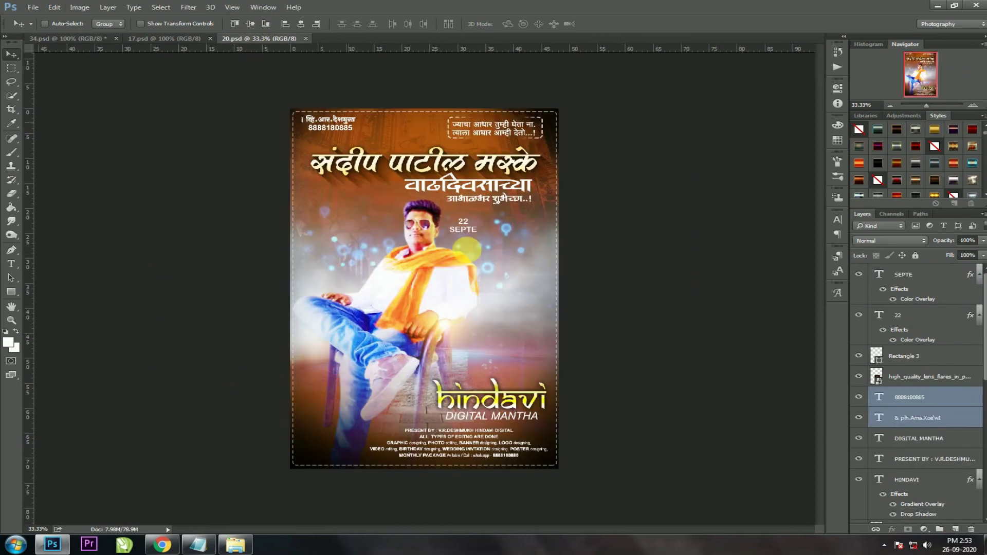
{"action": "right_click", "coordinate": [476, 399]}
{"action": "left_click", "coordinate": [491, 408]}
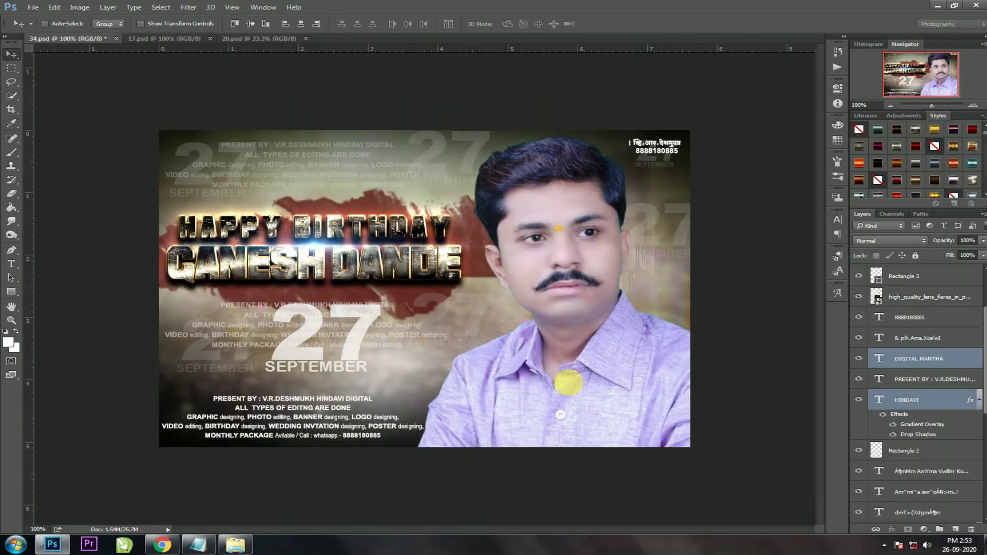
{"action": "left_click_drag", "start_coordinate": [498, 406], "coordinate": [581, 378]}
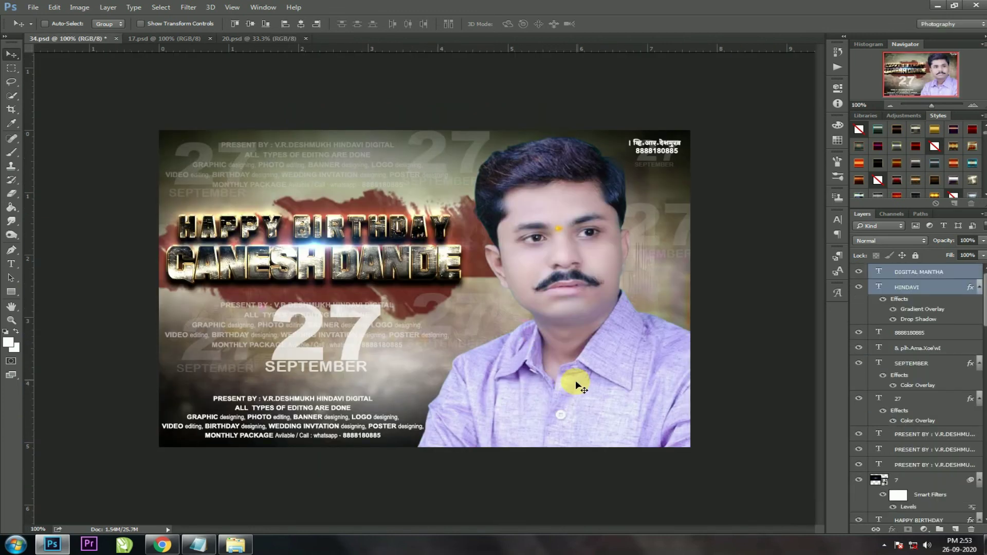
{"action": "key", "text": "ctrl+t"}
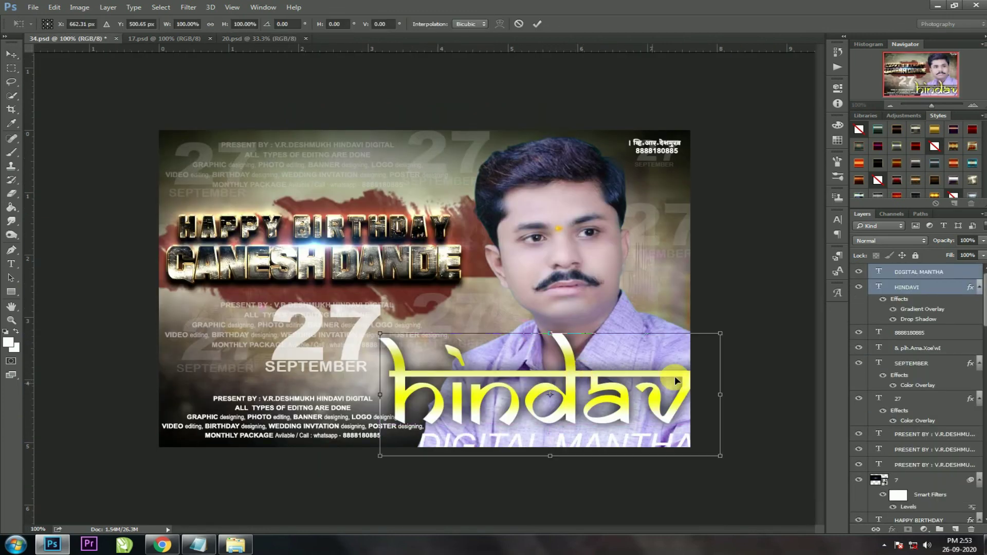
{"action": "mouse_move", "coordinate": [725, 336]}
{"action": "left_mouse_down"}
{"action": "mouse_move", "coordinate": [637, 399]}
{"action": "mouse_move", "coordinate": [321, 365]}
{"action": "left_mouse_up"}
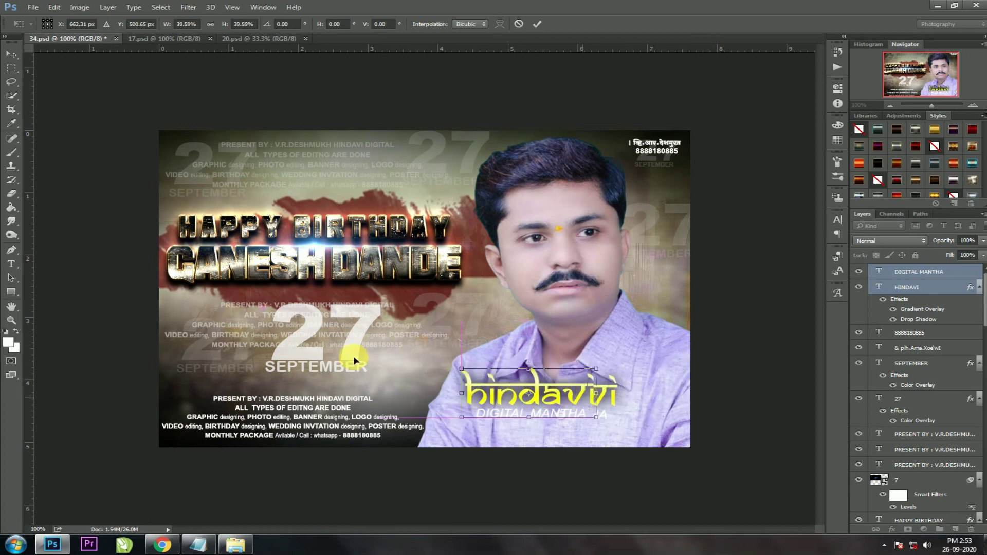
{"action": "key", "text": "Return"}
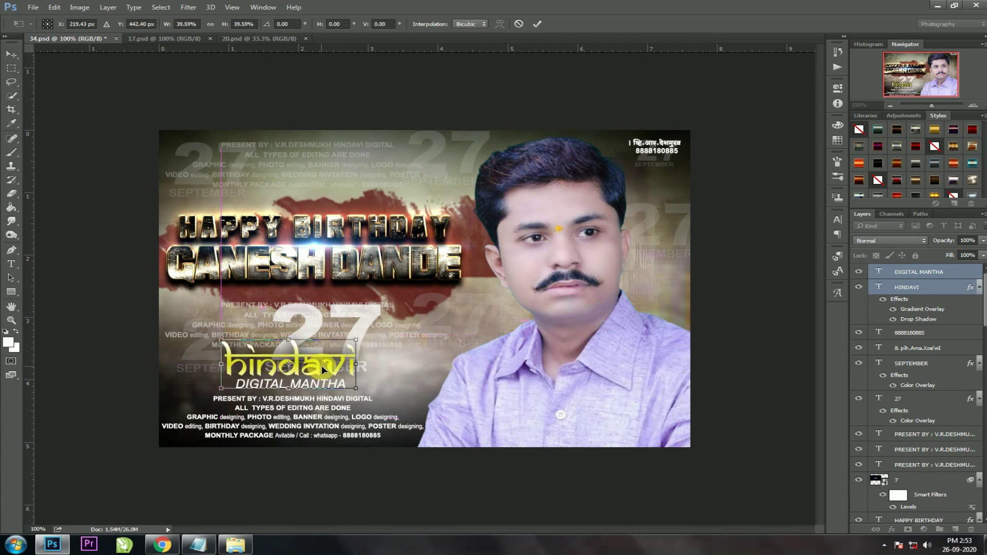
{"action": "left_click", "coordinate": [533, 267]}
Darken the portrait with a Curves point lowered from Input 200 to Output 182
{"action": "key", "text": "ctrl+m"}
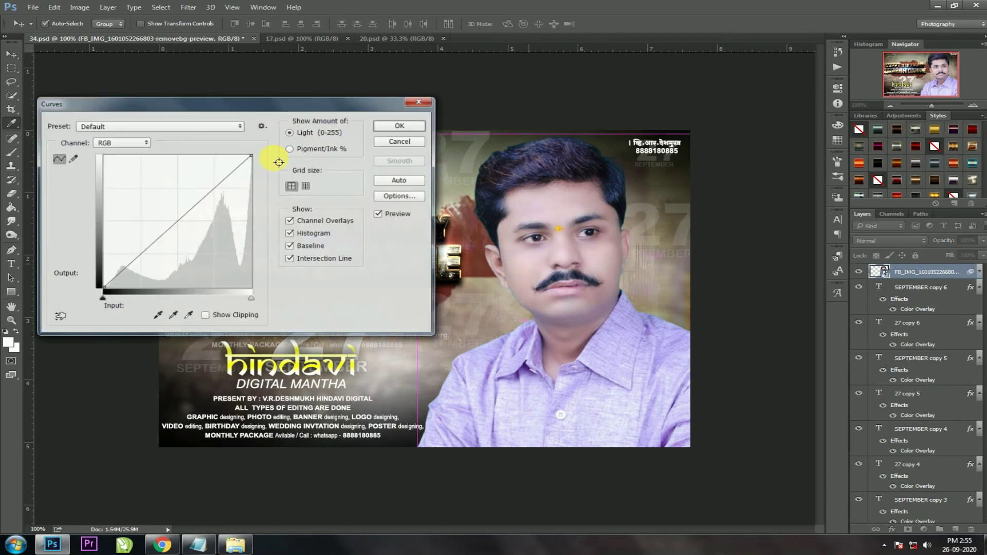
{"action": "left_click", "coordinate": [215, 185]}
{"action": "left_click_drag", "start_coordinate": [230, 198], "coordinate": [224, 198]}
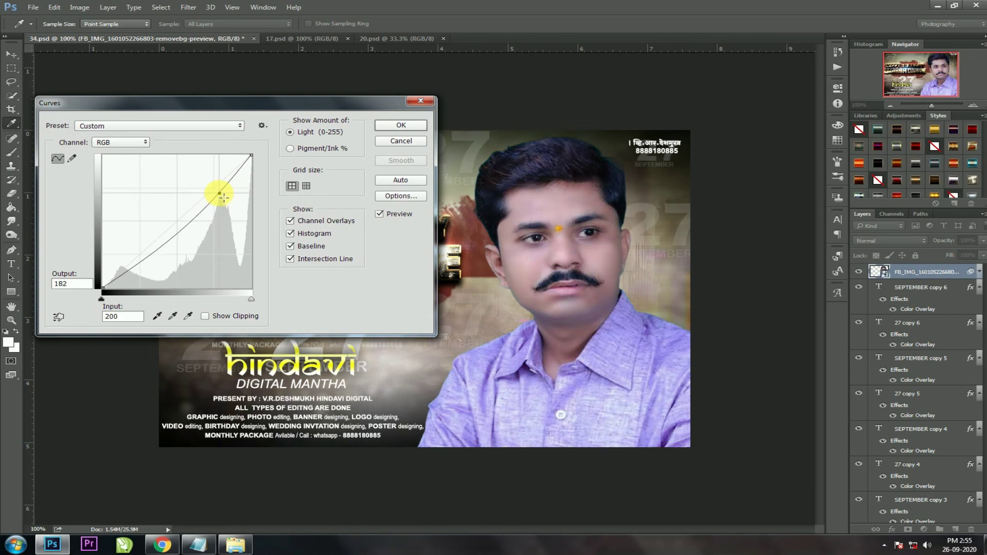
{"action": "left_click", "coordinate": [401, 126]}
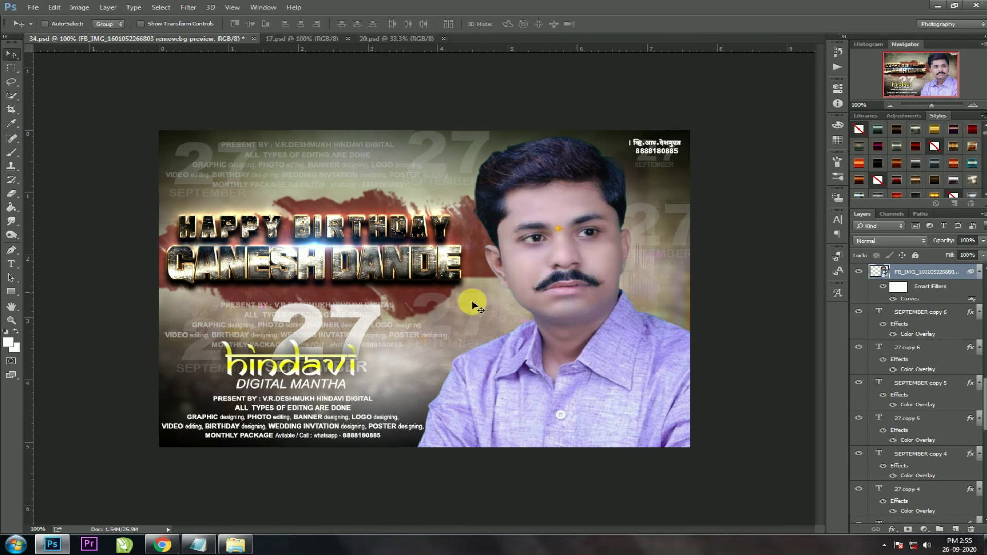
{"action": "key", "text": "ctrl"}
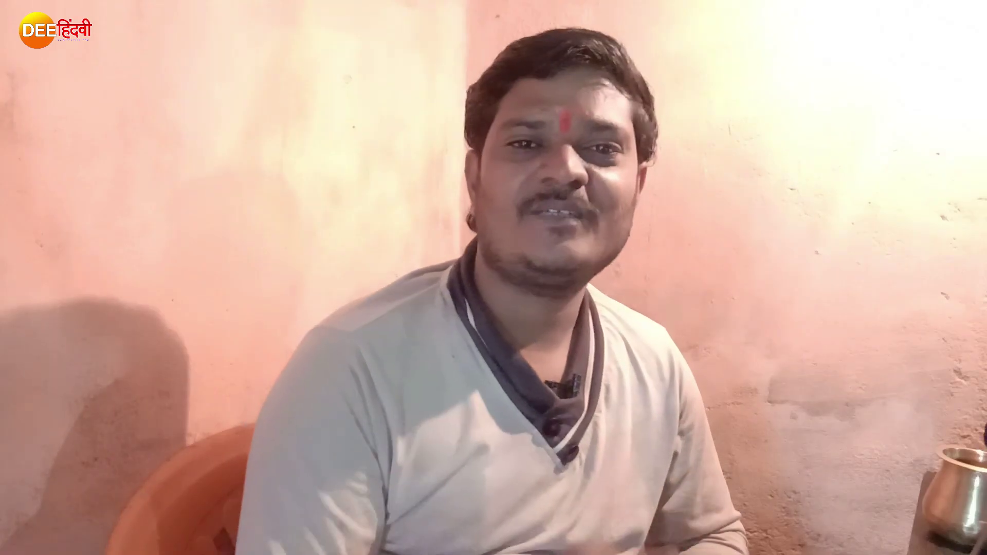